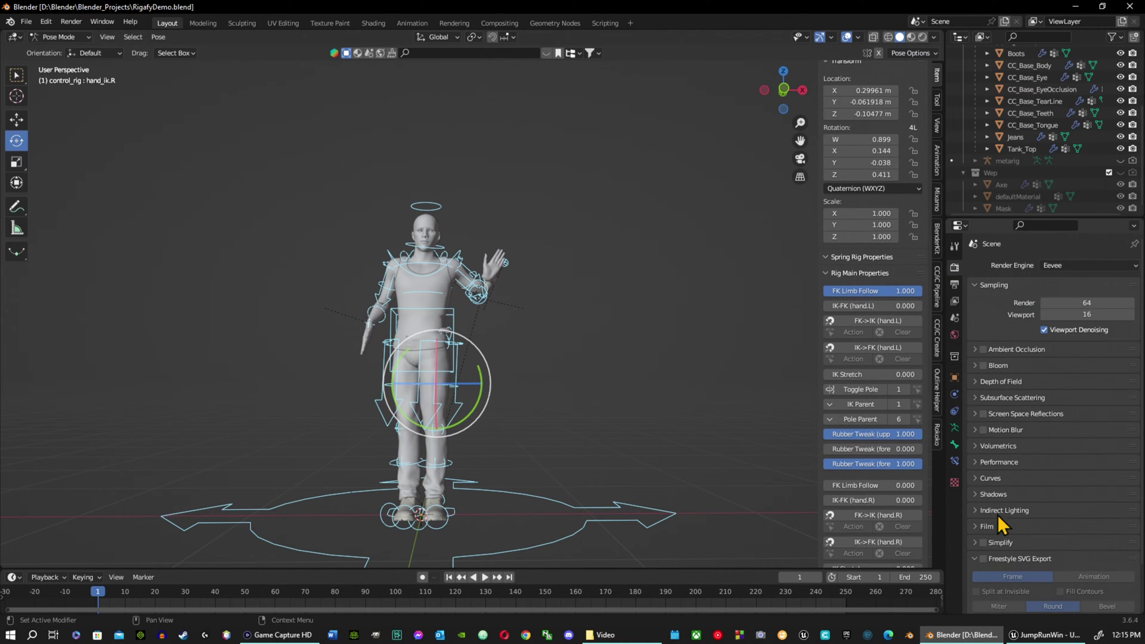
click(955, 432)
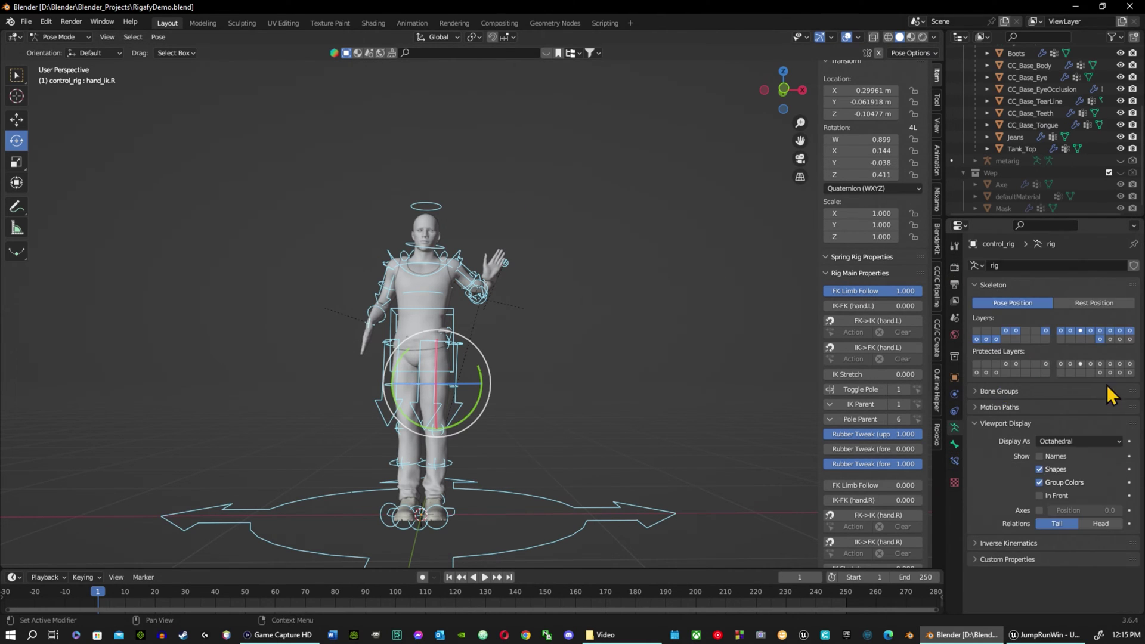
click(1094, 303)
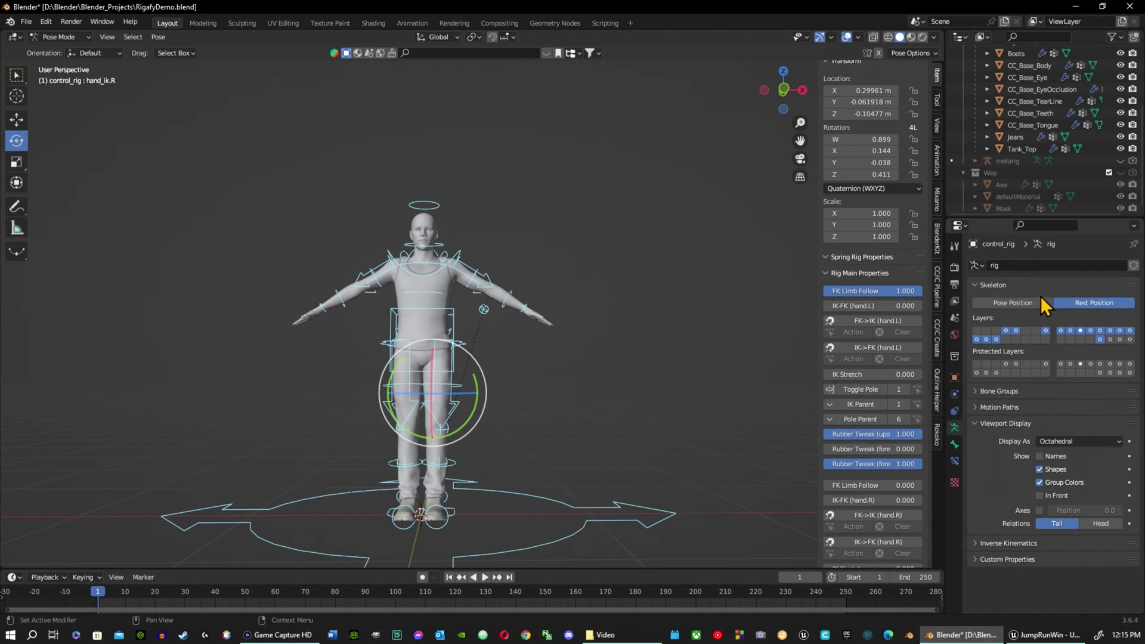
click(477, 405)
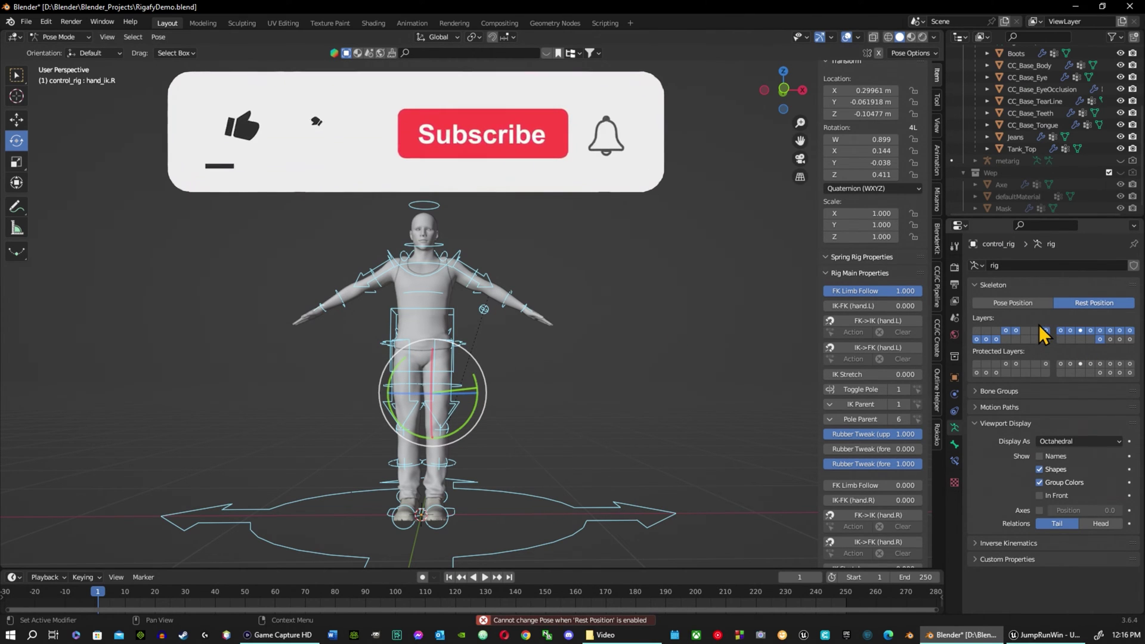
click(1038, 305)
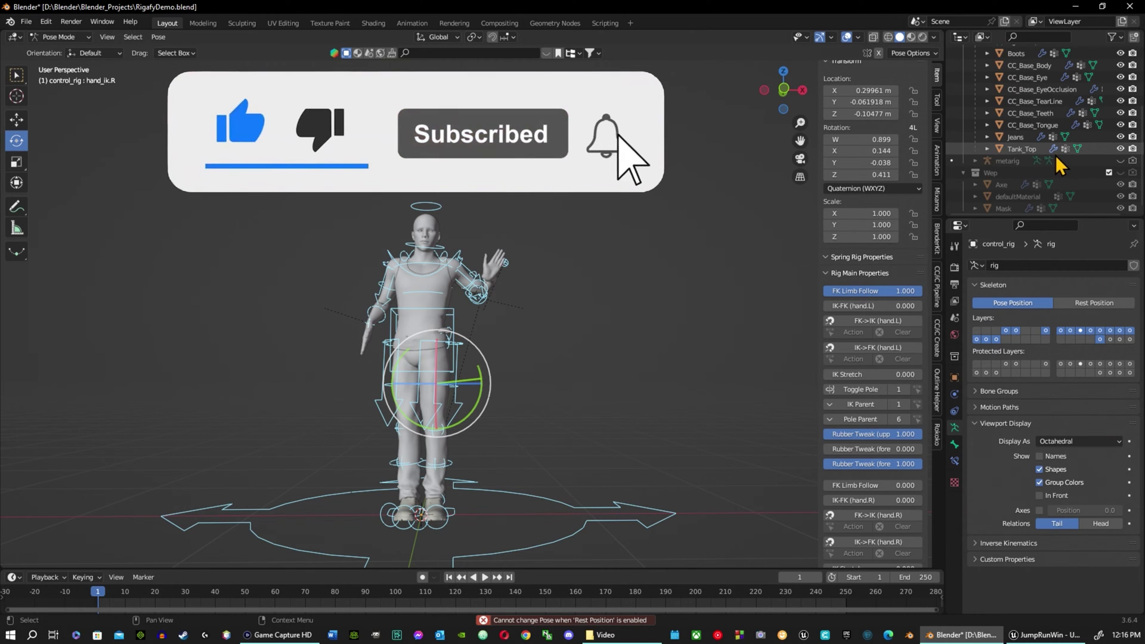
click(1014, 160)
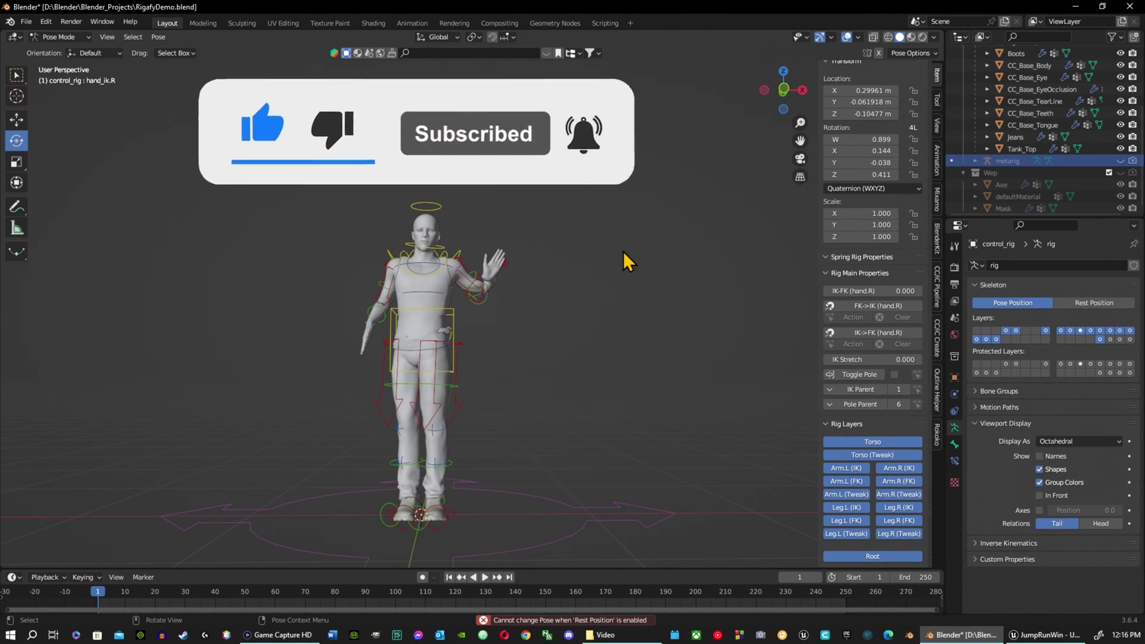
click(1121, 161)
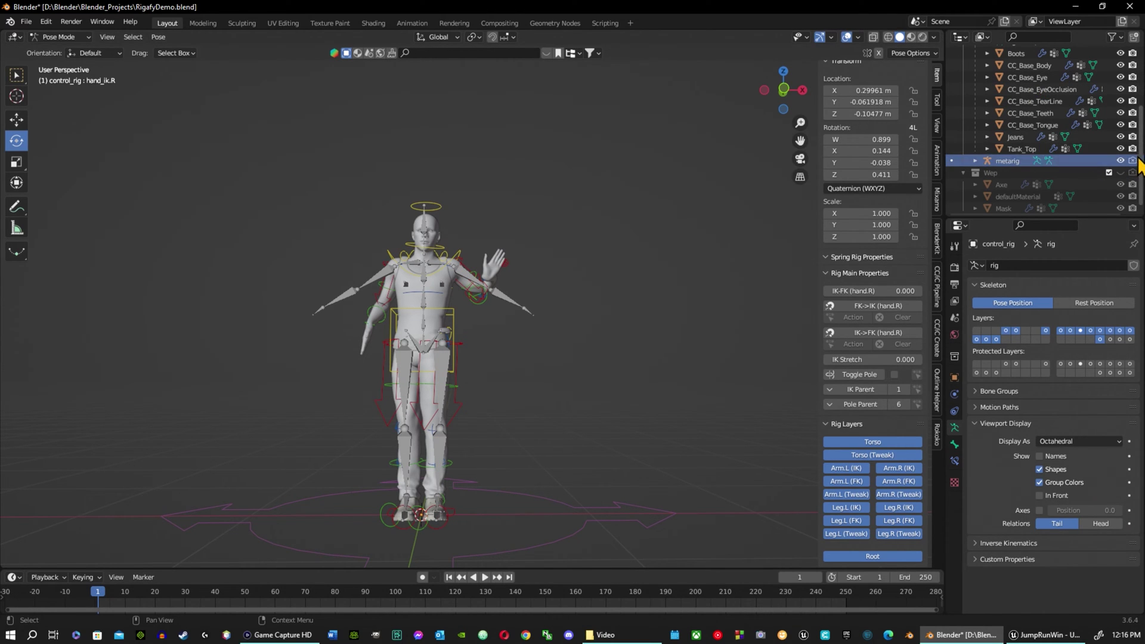
click(1121, 161)
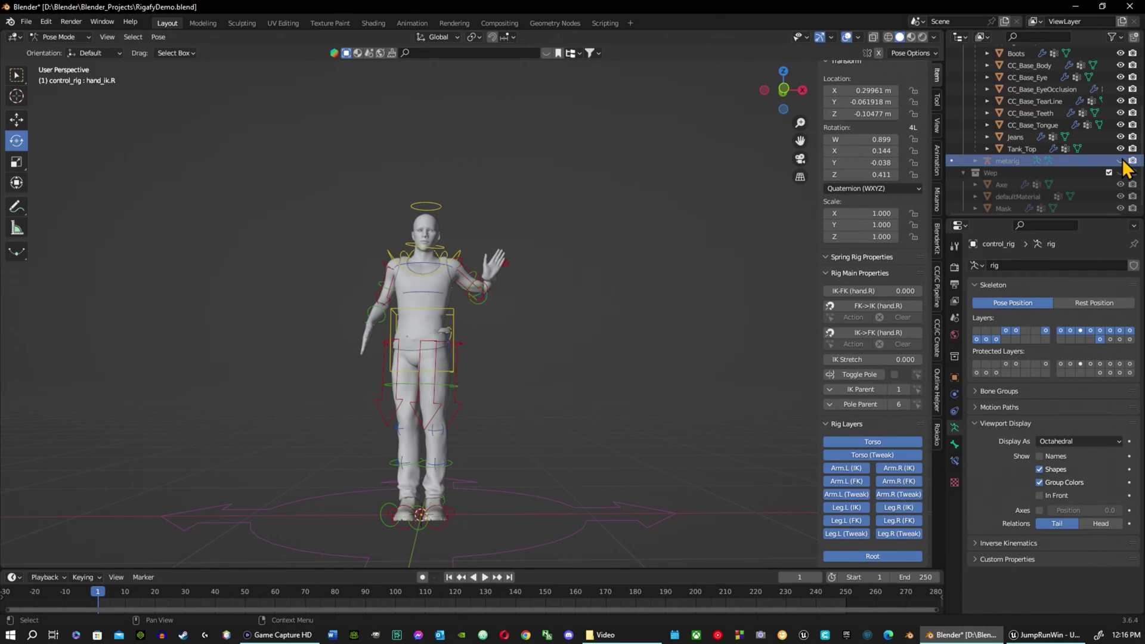
click(1011, 150)
scroll(1013, 143, up, 2)
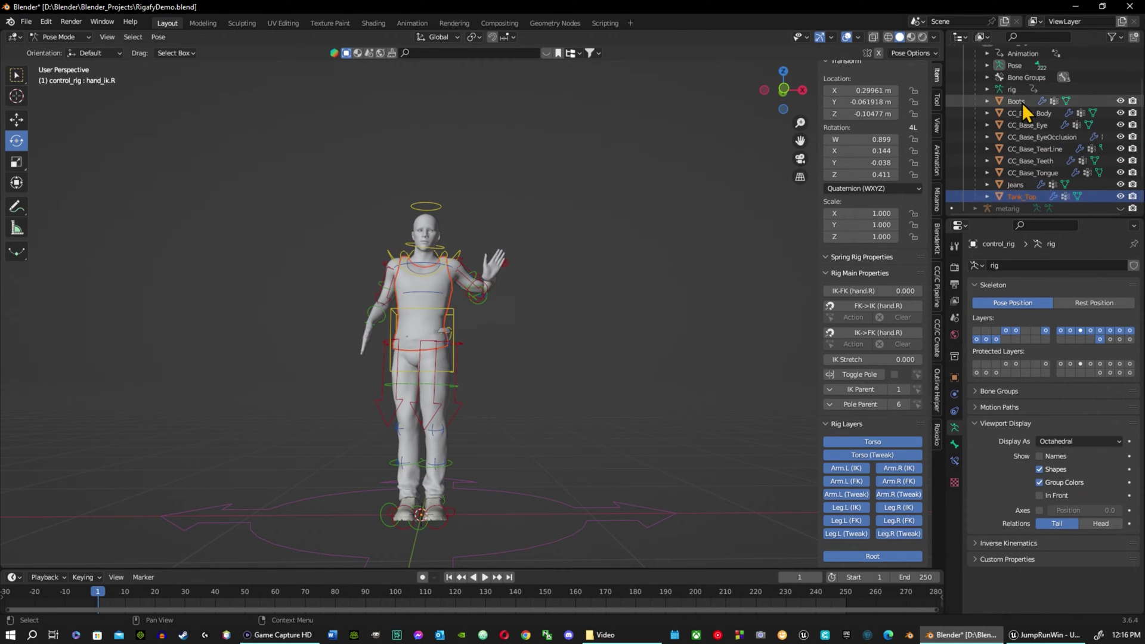
scroll(1022, 102, up, 2)
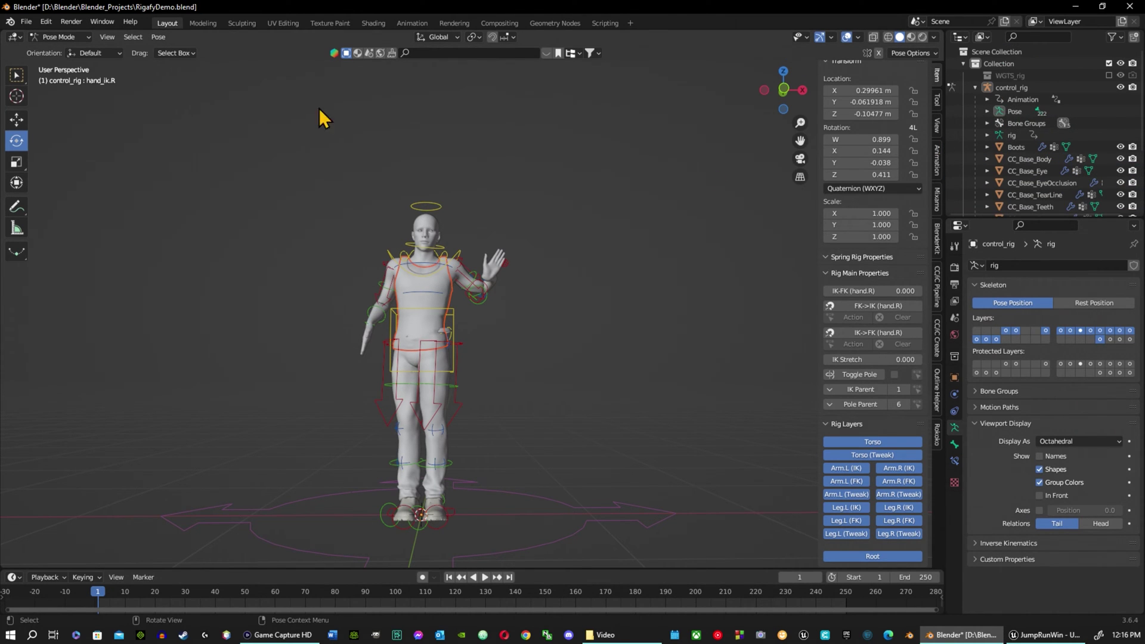
Step: In Object Mode, clear all objects' parent with Keep Transformation, then select control_rig
click(78, 38)
click(57, 50)
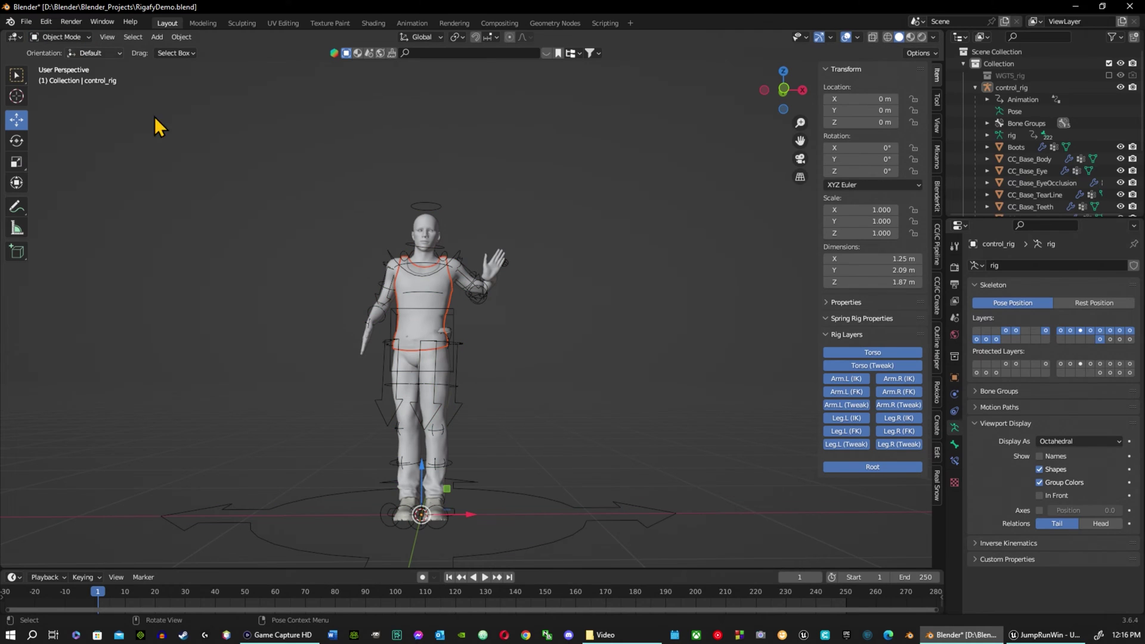
key(a)
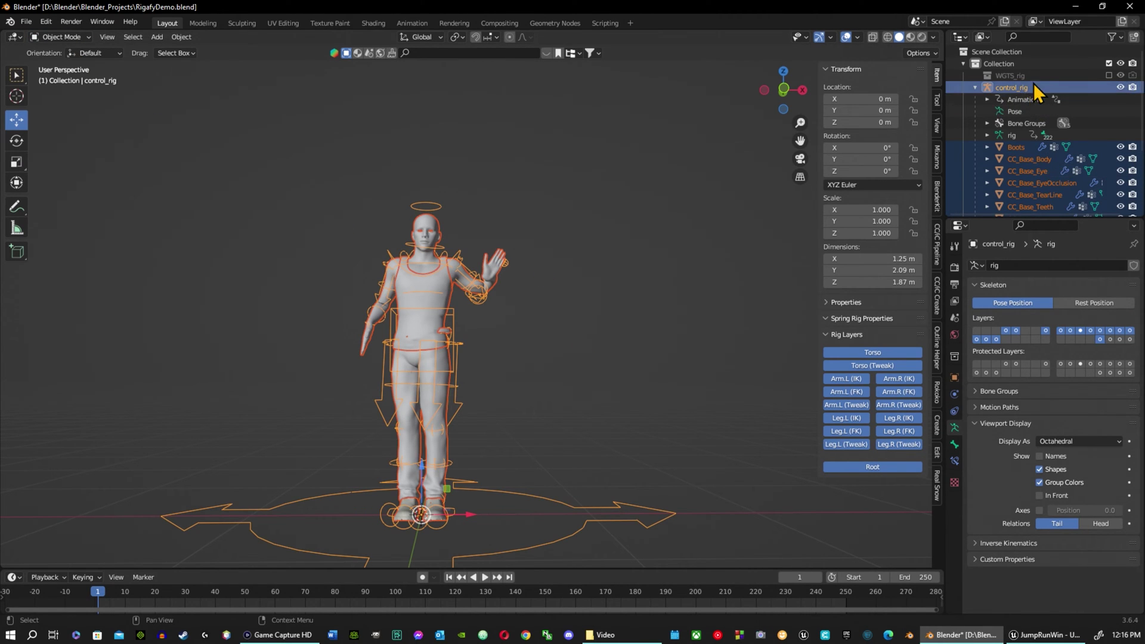
right_click(539, 420)
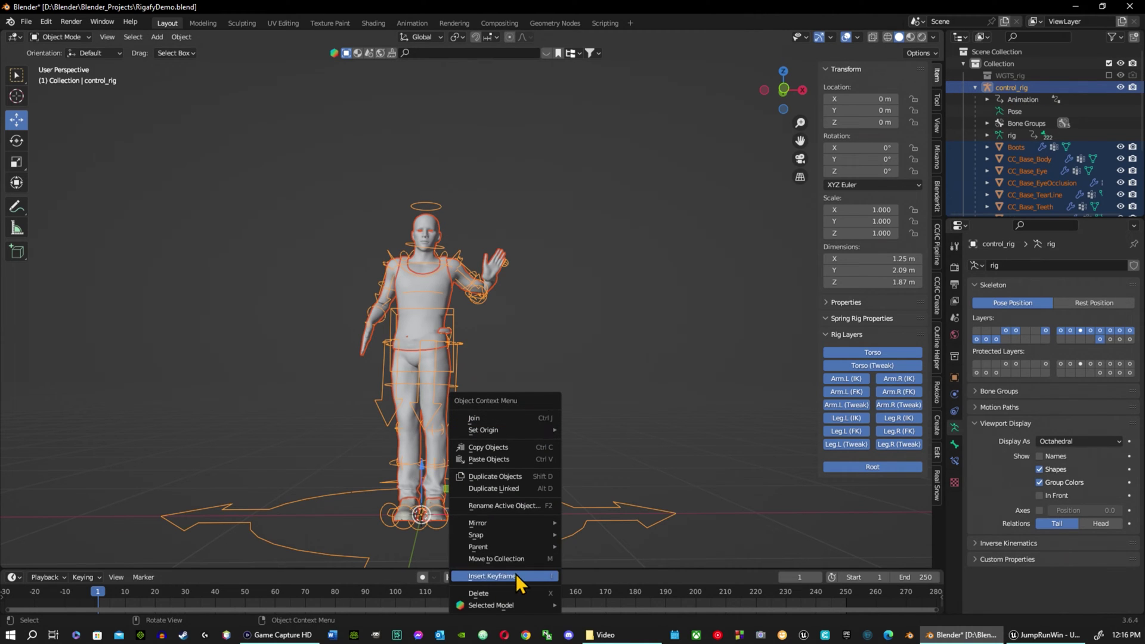
mouse_move(516, 549)
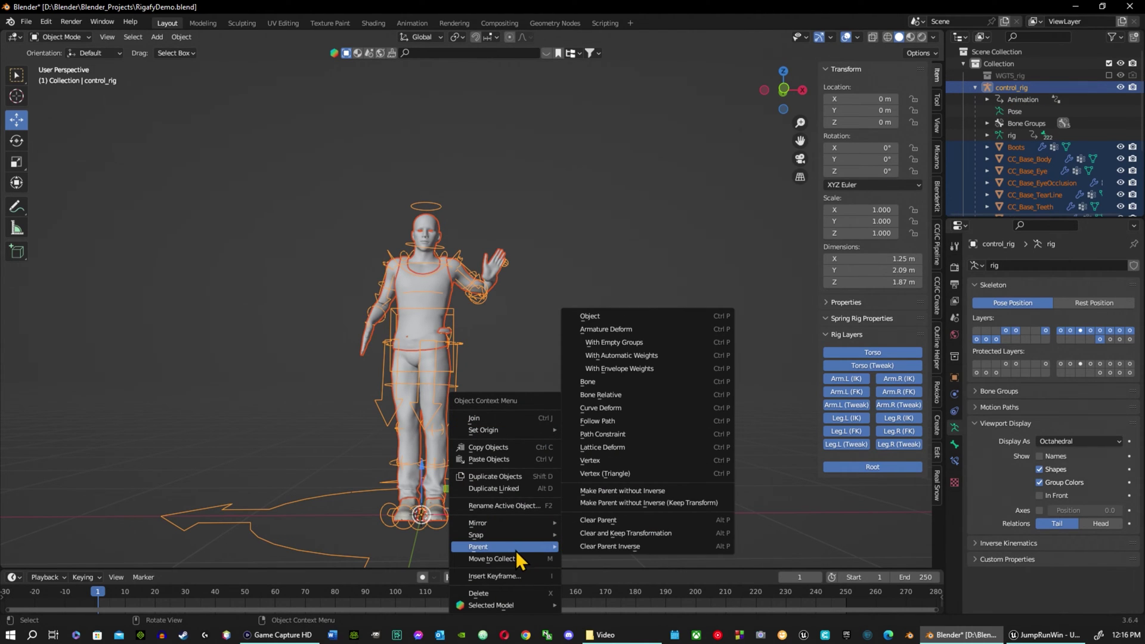
click(665, 533)
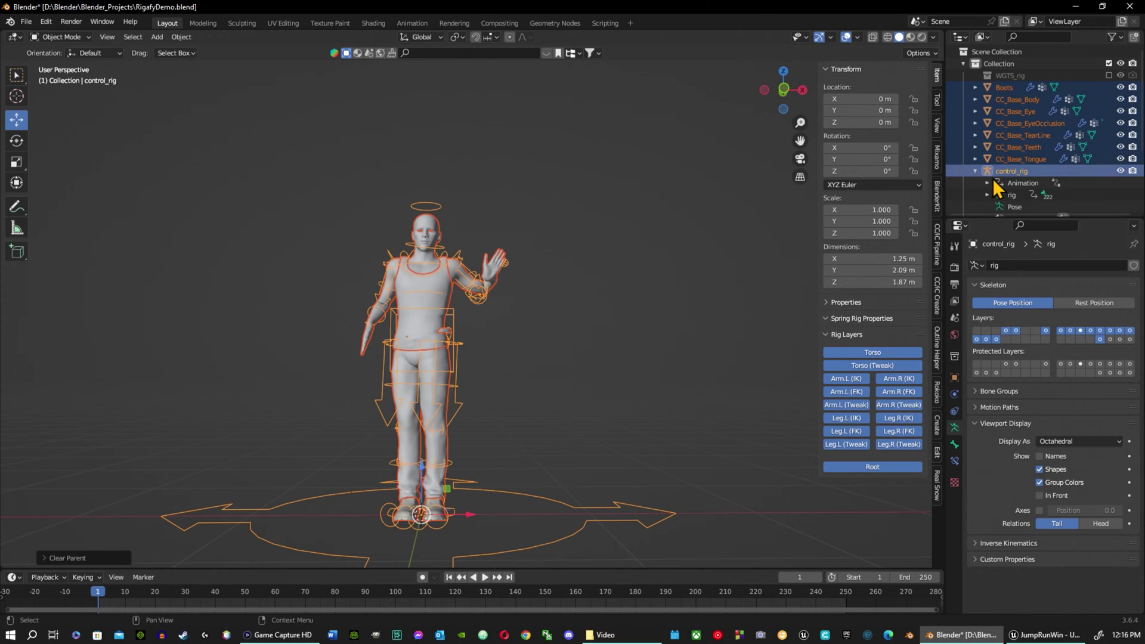
click(1019, 172)
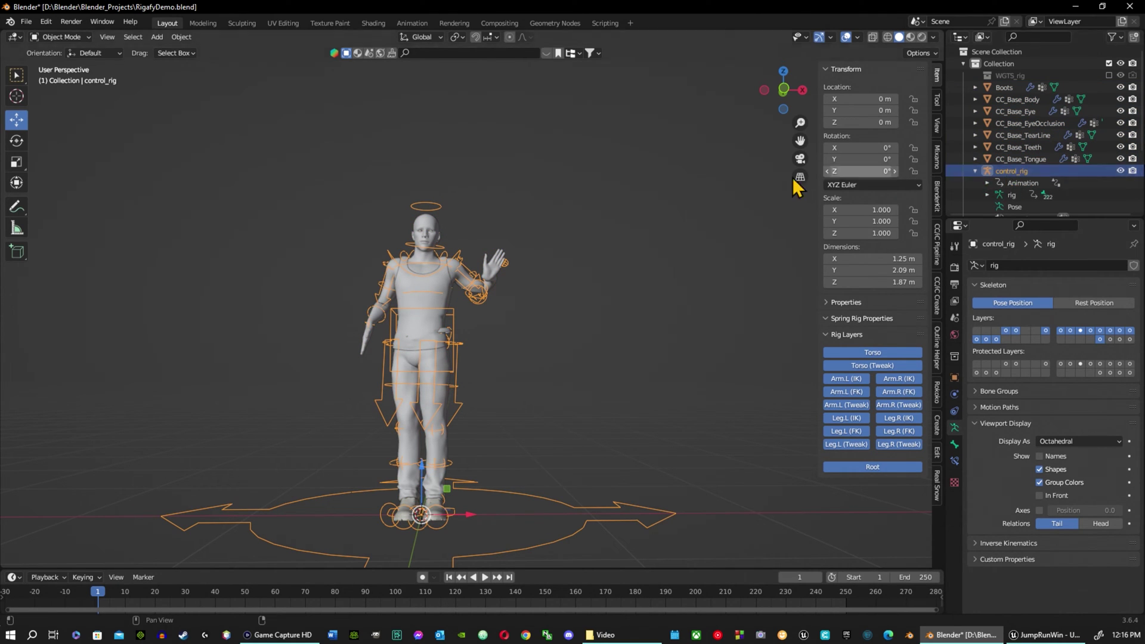
Step: Put control_rig in Rest Position and delete it, then unhide the metarig and make it active
click(1092, 302)
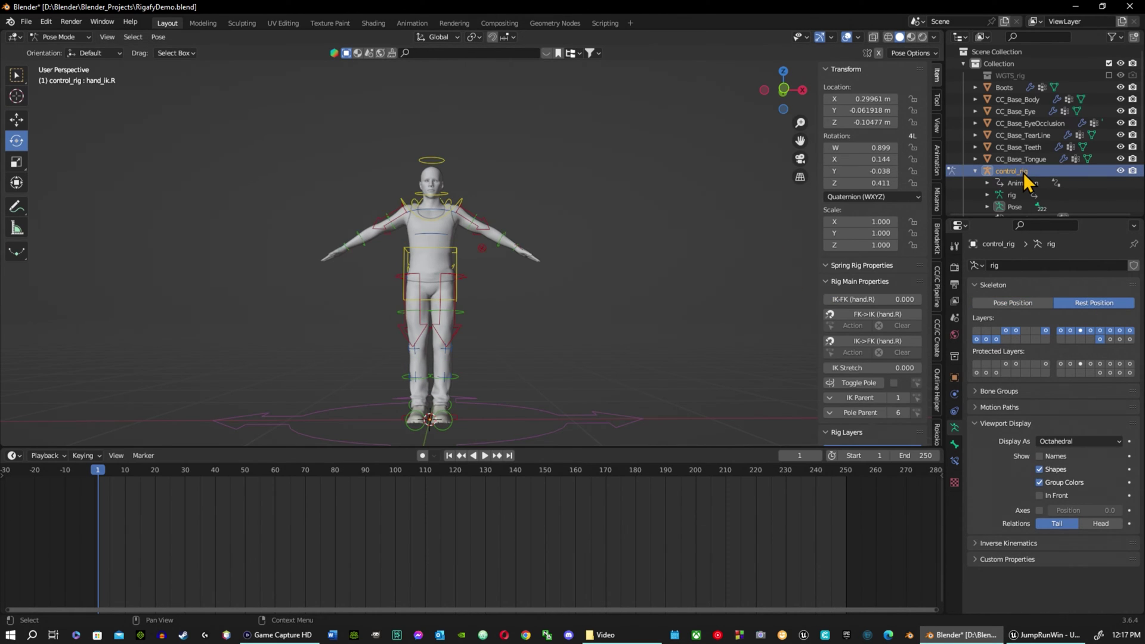
key(Delete)
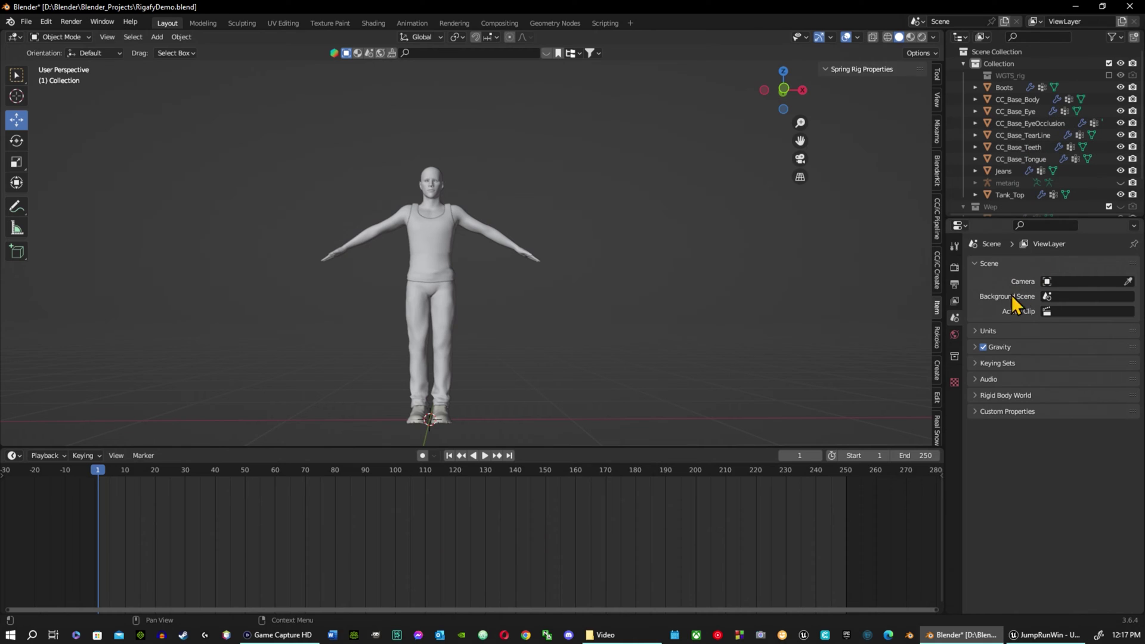
scroll(688, 288, down, 1)
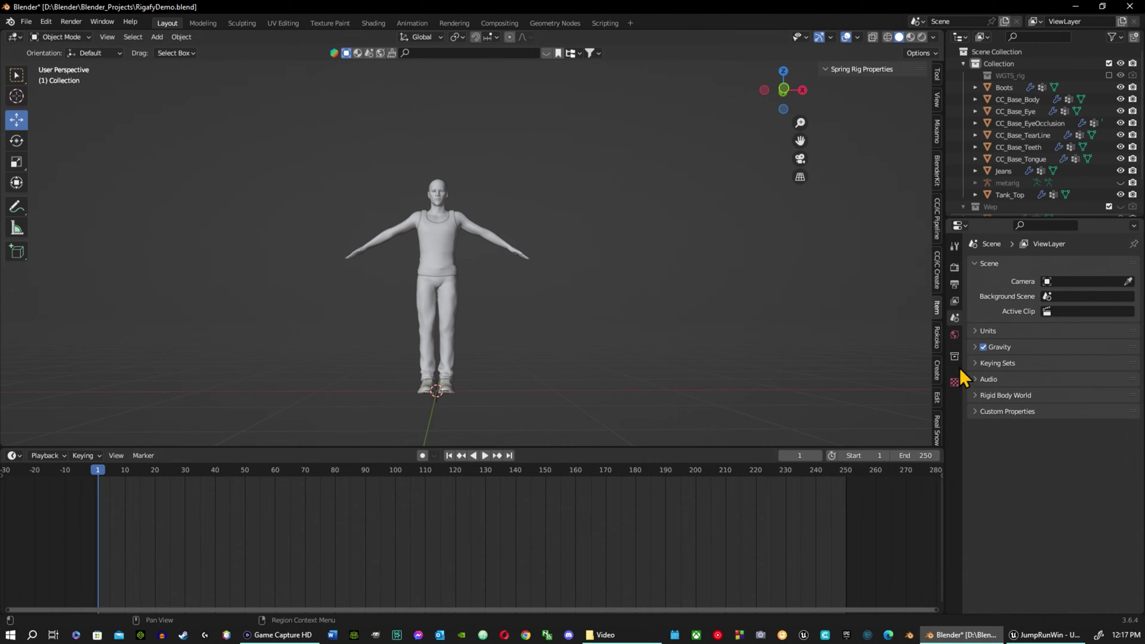
click(442, 258)
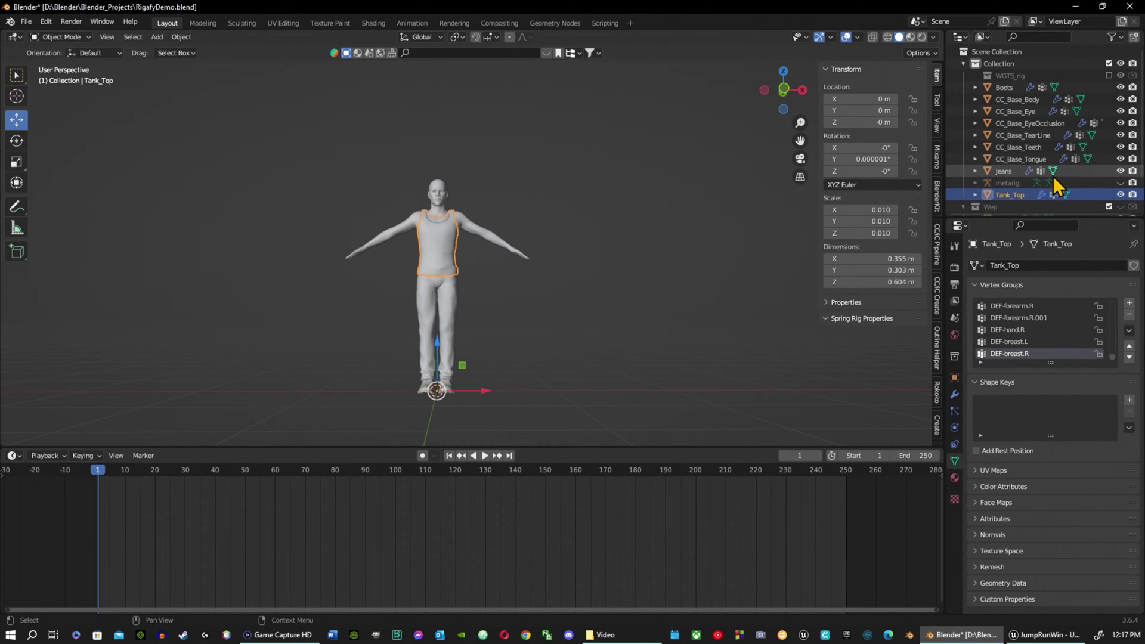
click(1120, 183)
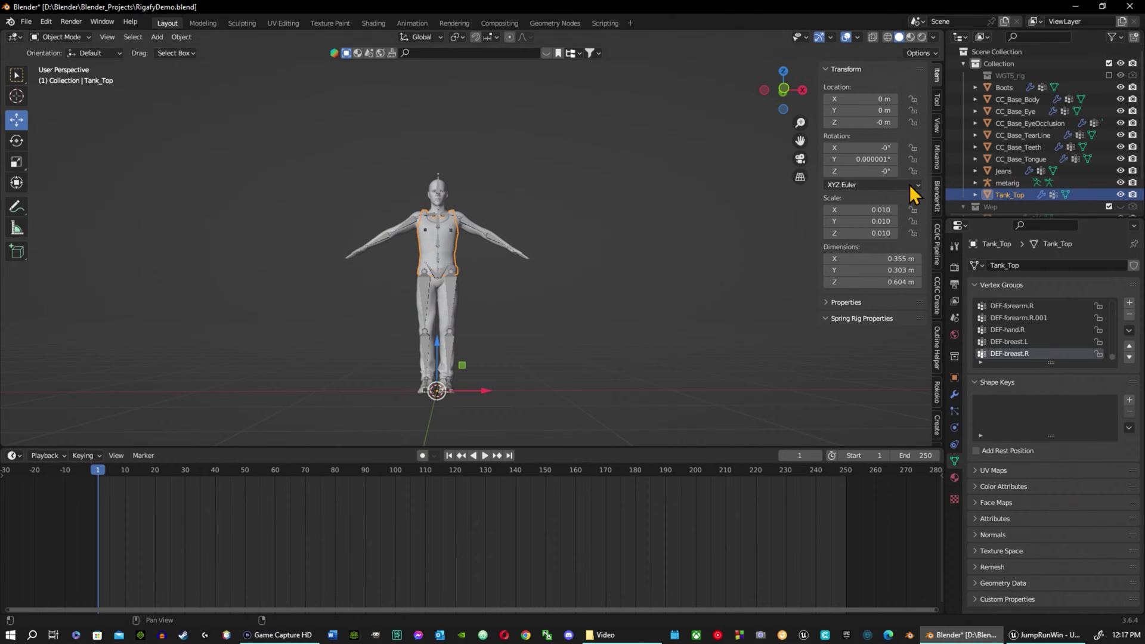
click(1003, 184)
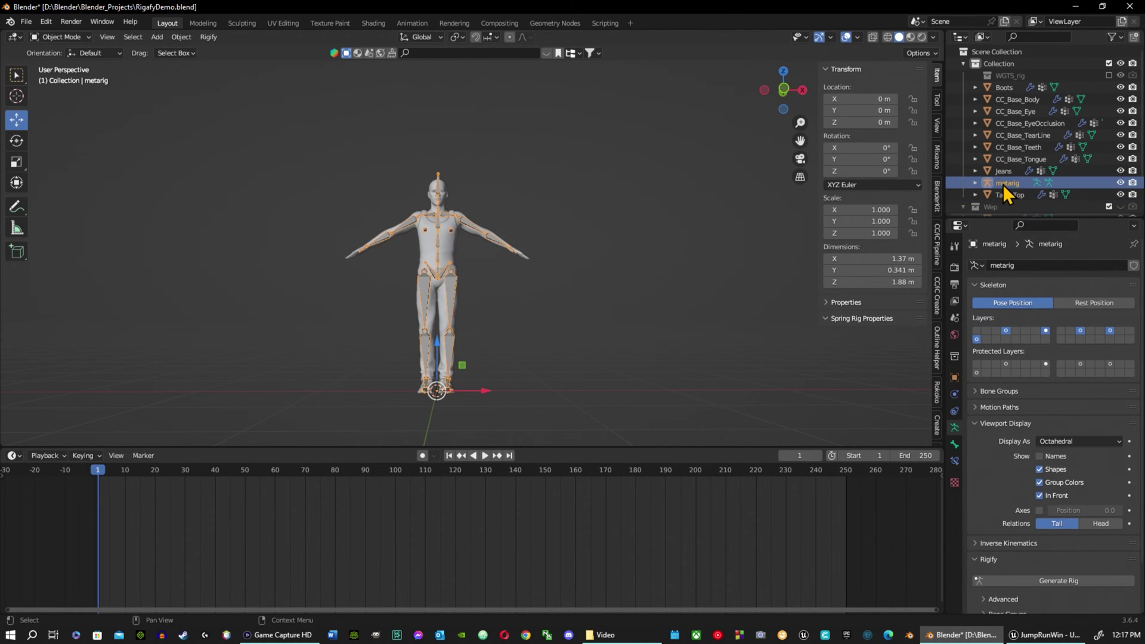
scroll(458, 290, up, 2)
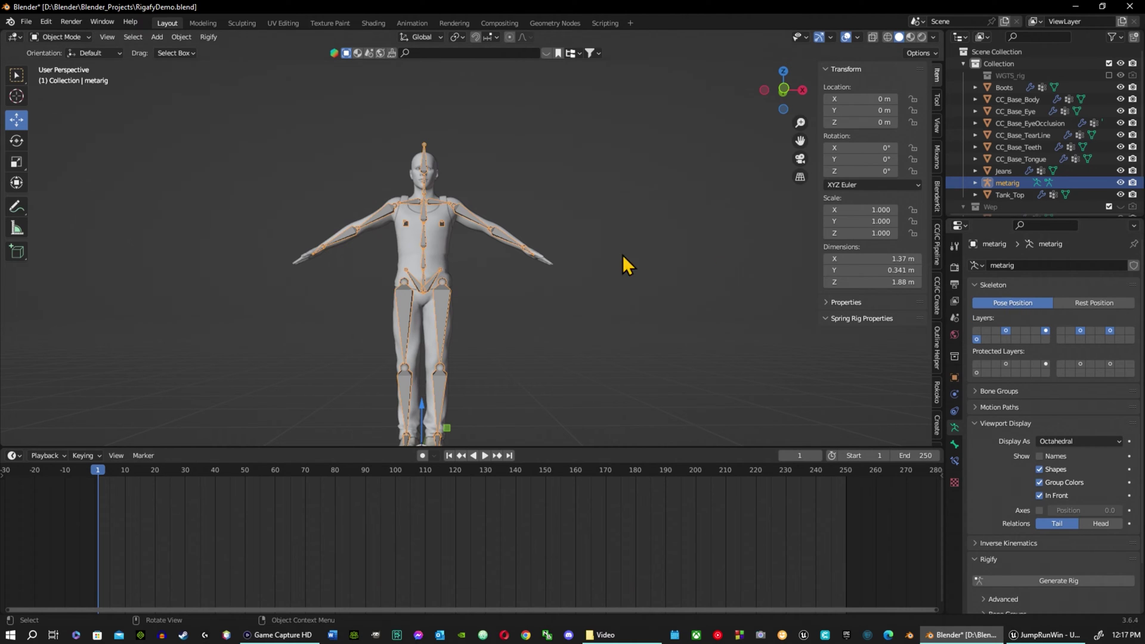
Step: Select all objects with metarig active and parent the meshes to it with automatic weights
click(1007, 88)
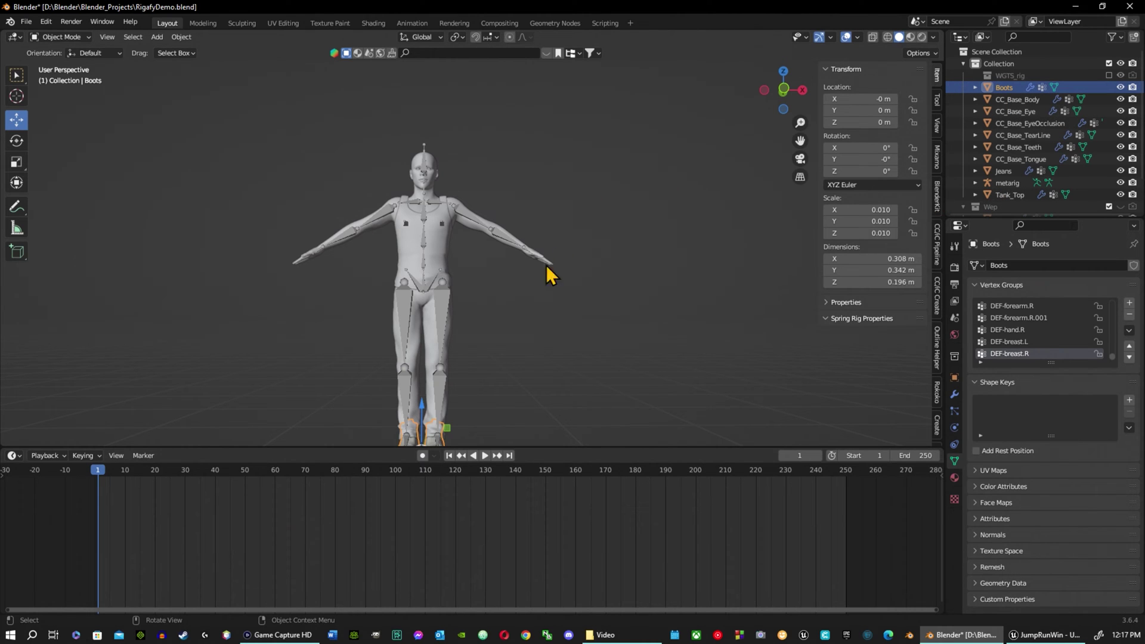
key(a)
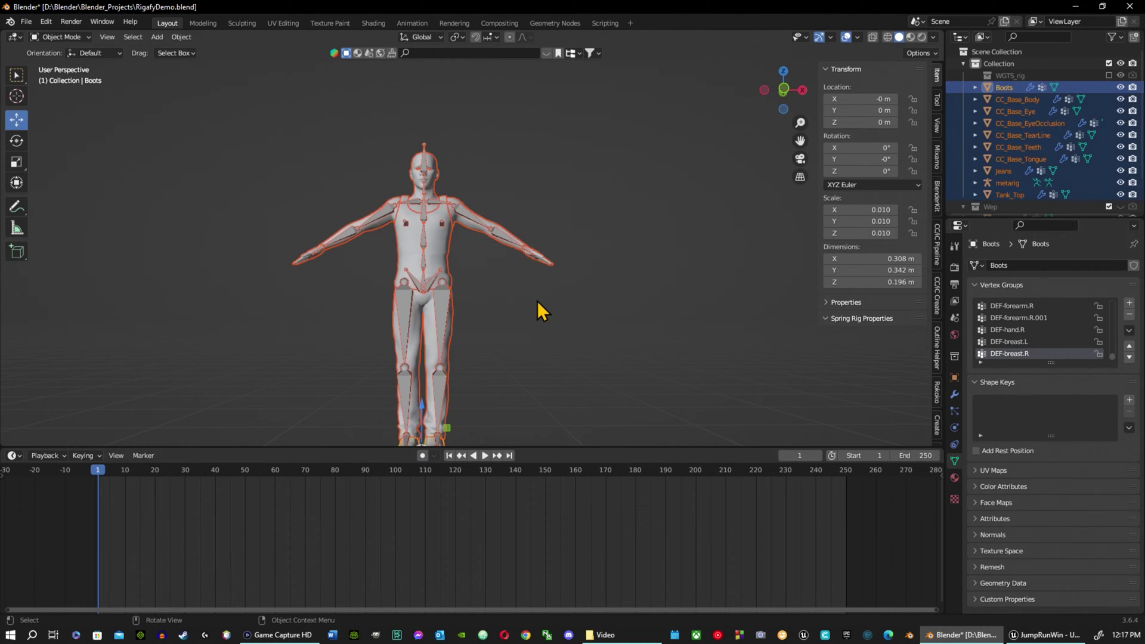
ctrl+click(1006, 182)
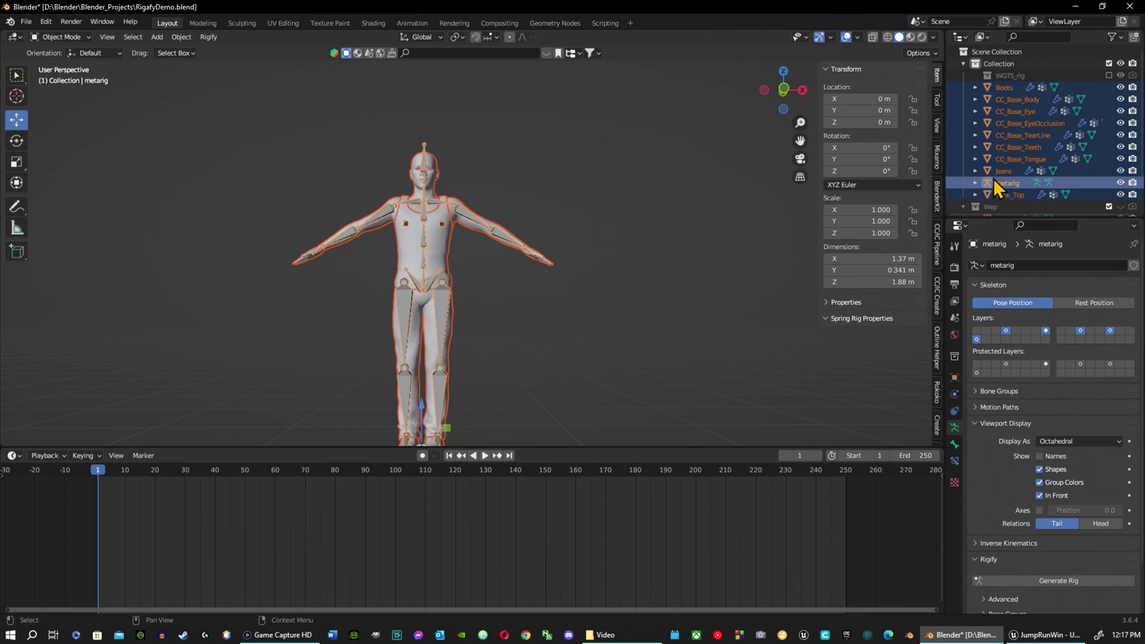
right_click(551, 277)
mouse_move(535, 276)
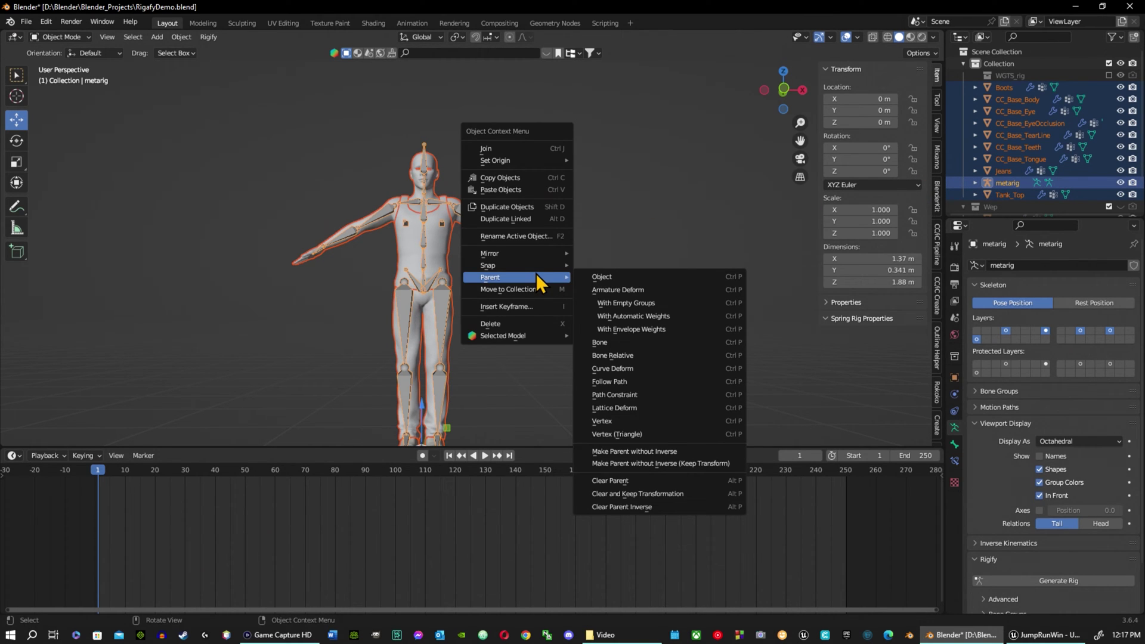
click(667, 312)
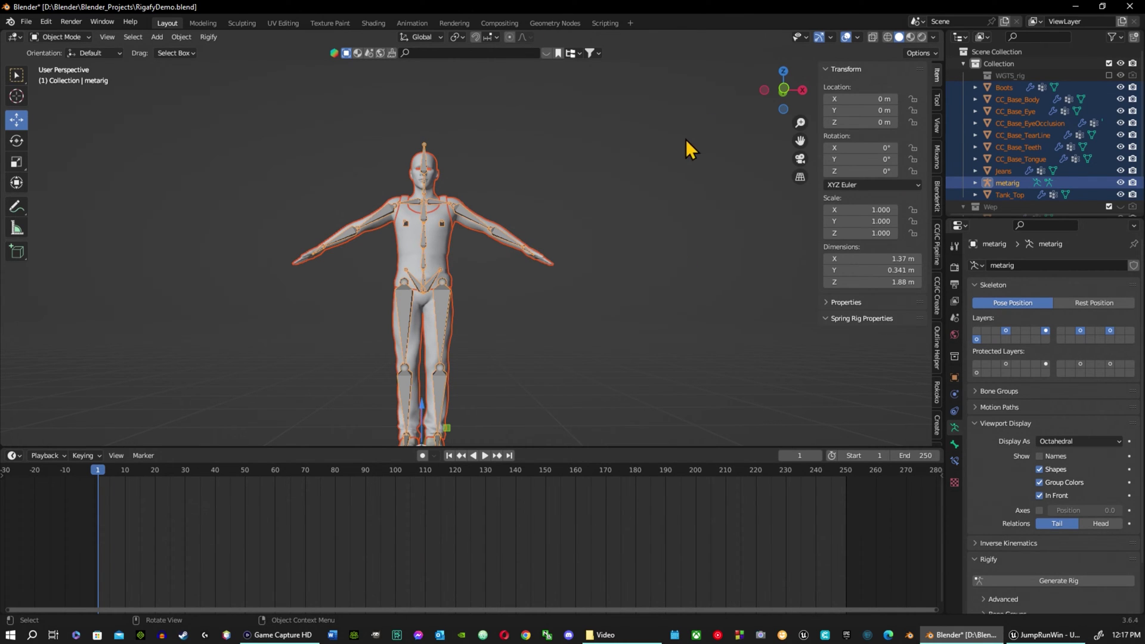
Step: Select only the metarig and generate the Rigify rig from it
click(642, 174)
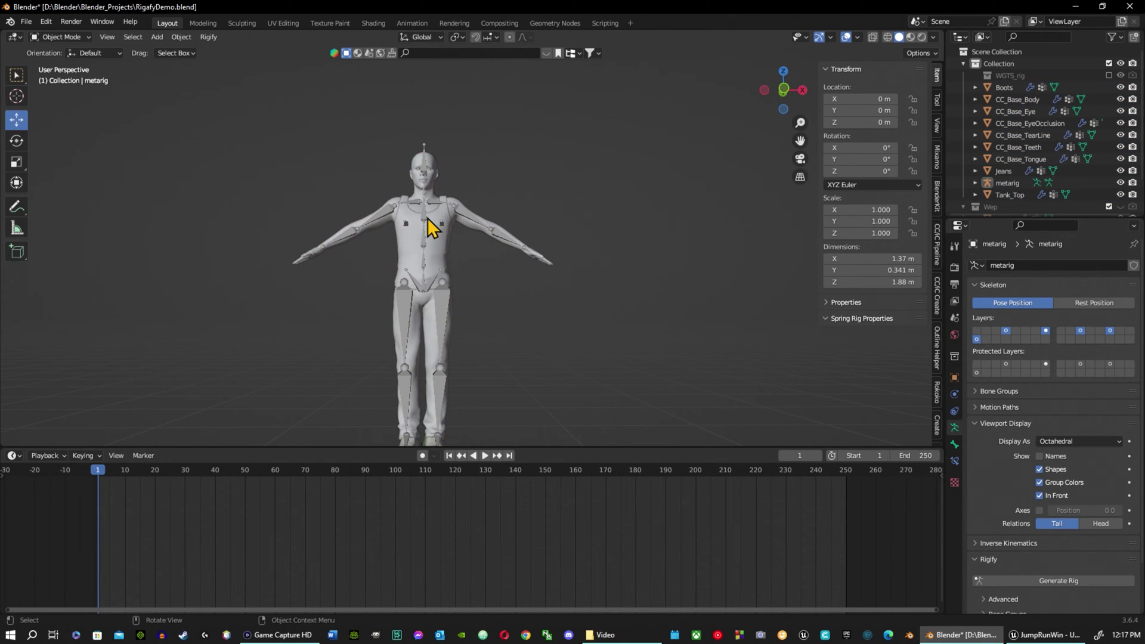
click(421, 223)
click(1067, 581)
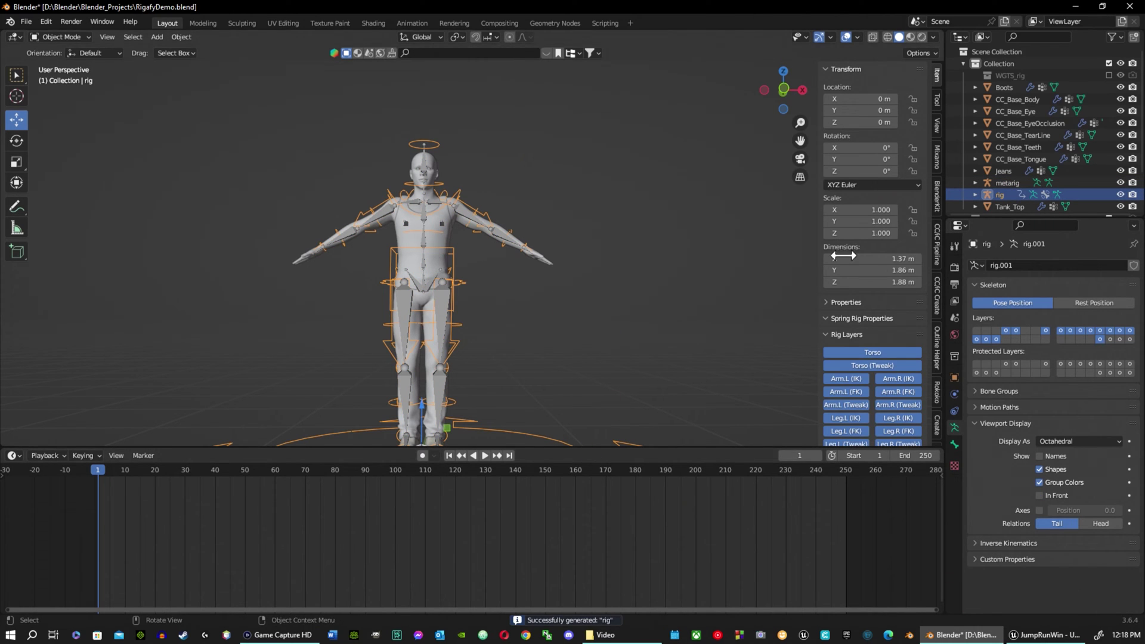
Step: Hide the metarig, rename 'rig' to Control, and select the character meshes with Control active
click(1121, 183)
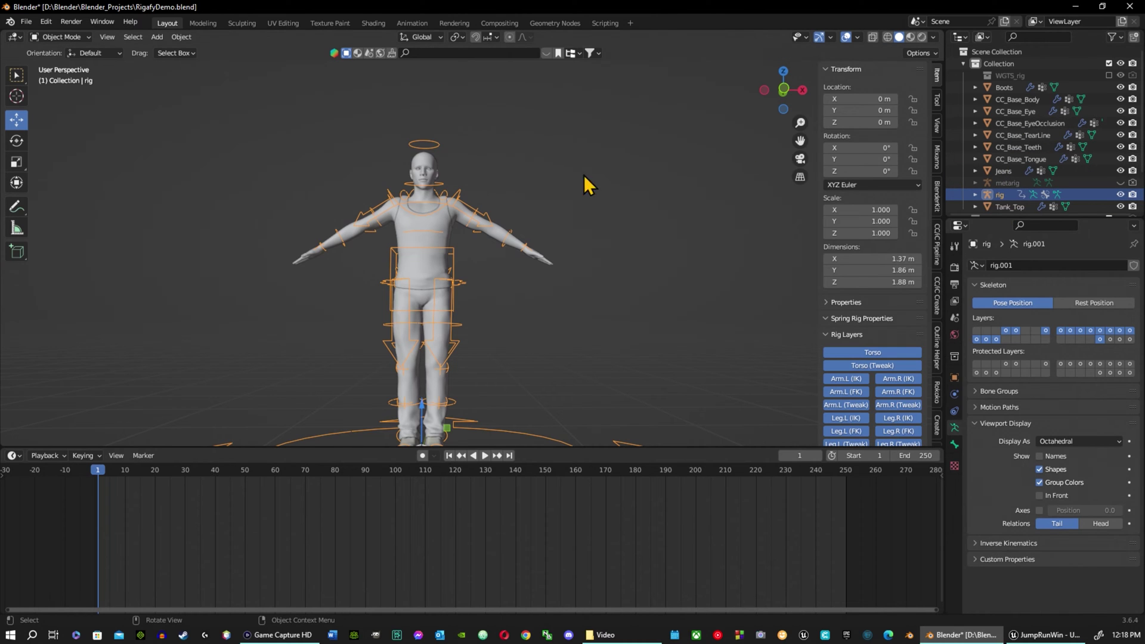
key(a)
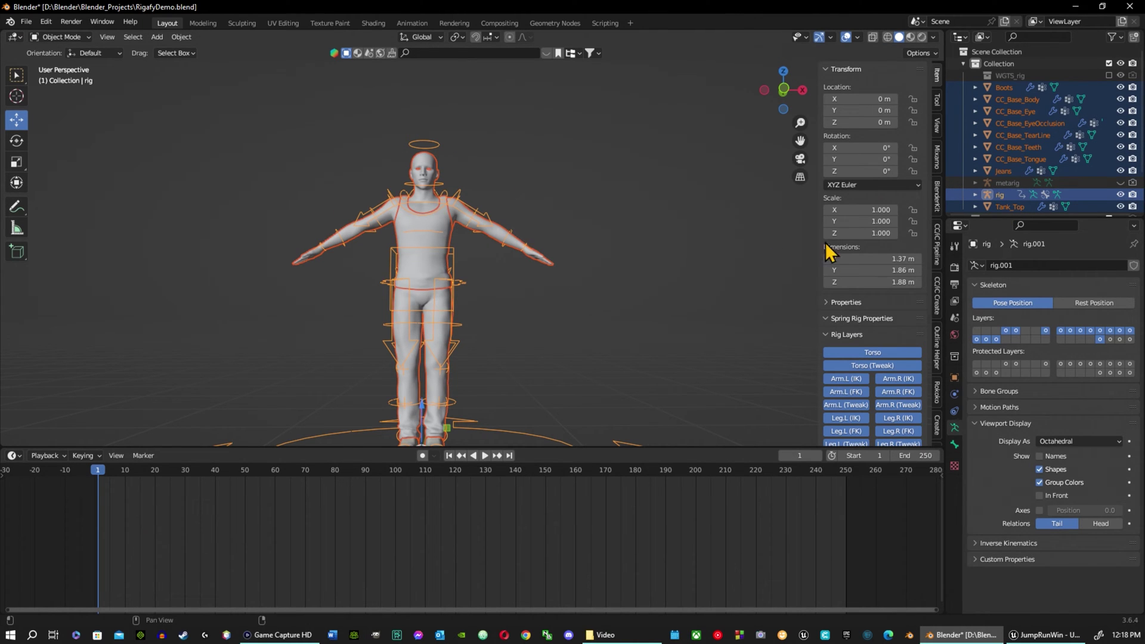
double_click(1004, 196)
scroll(1004, 195, down, 3)
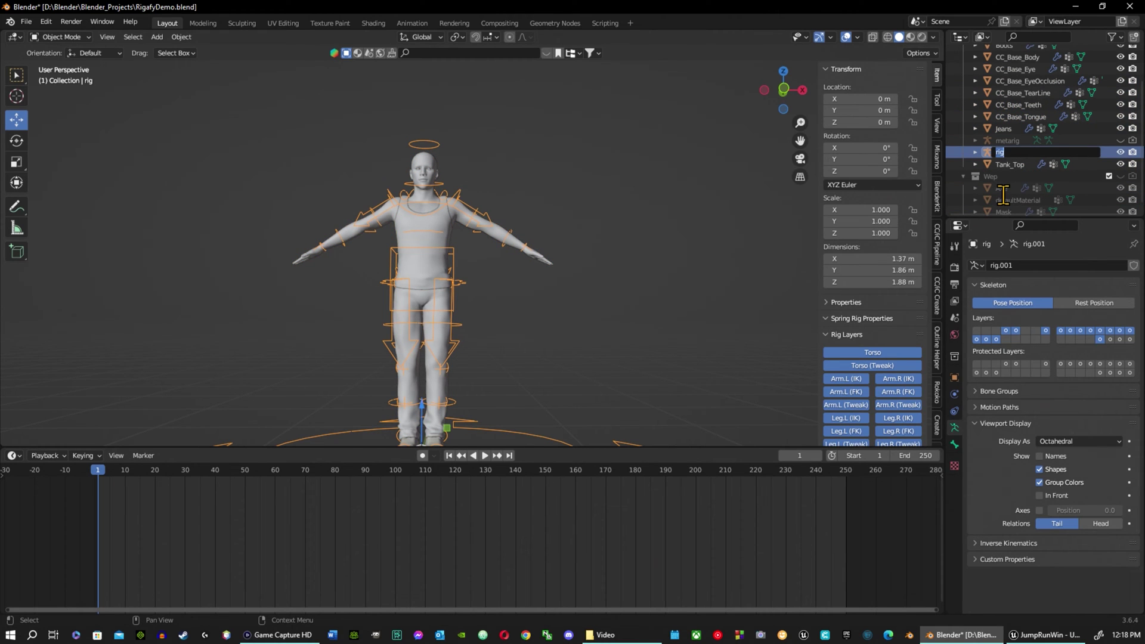
text(Control)
key(Return)
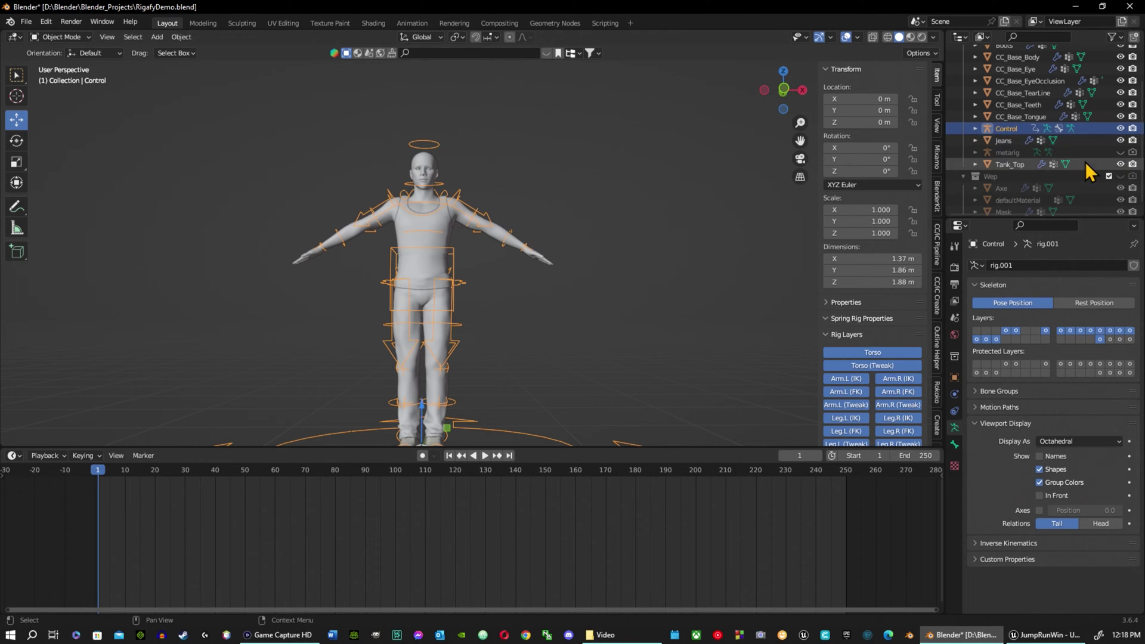
key(shift+bracketright)
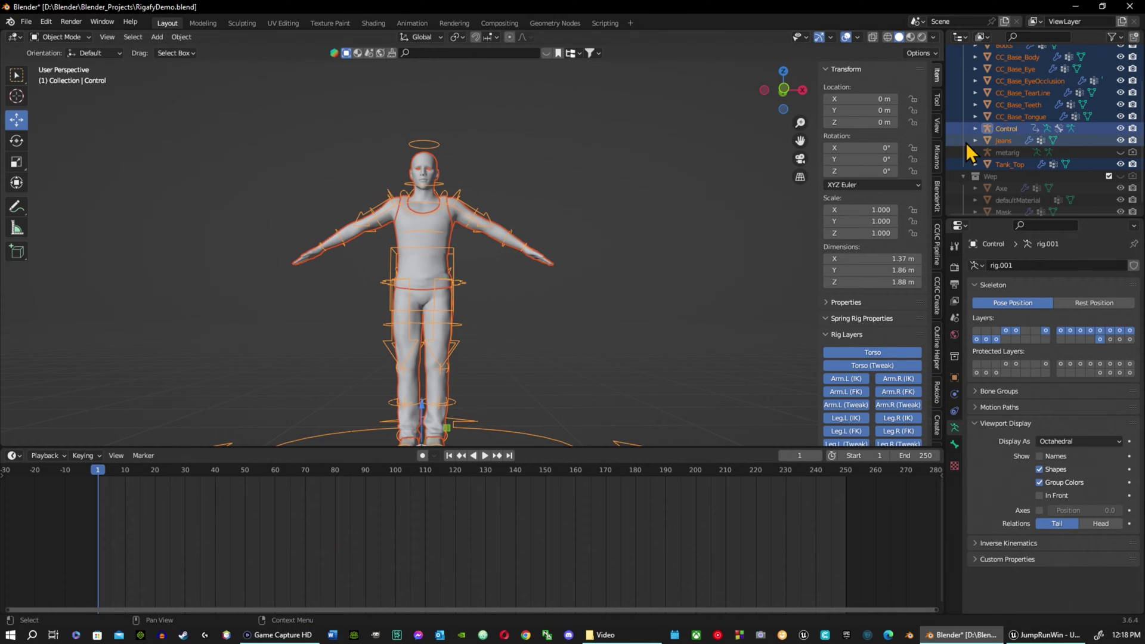
Step: Parent the selected character meshes to the Control rig with automatic weights
right_click(534, 257)
mouse_move(535, 260)
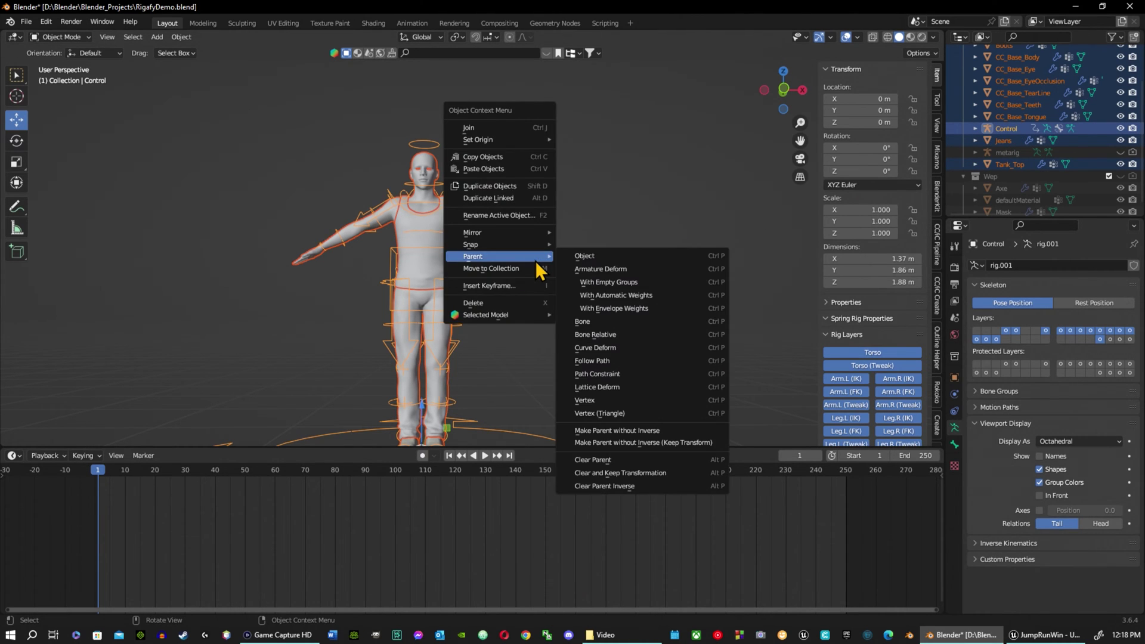
click(648, 294)
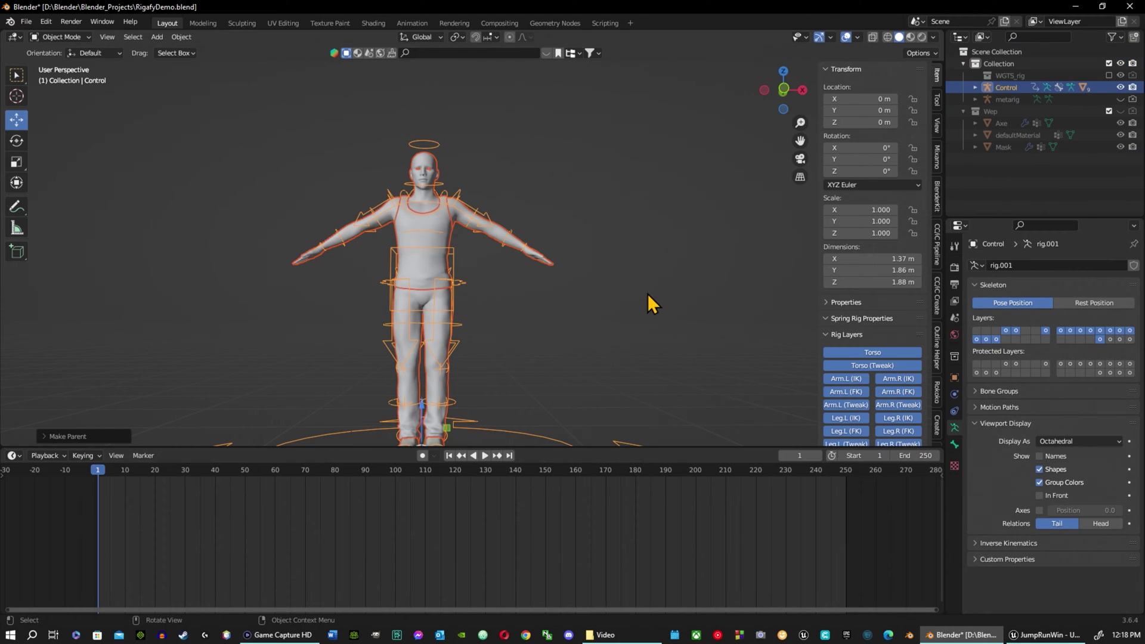
middle_drag(641, 279, 493, 285)
scroll(454, 327, up, 4)
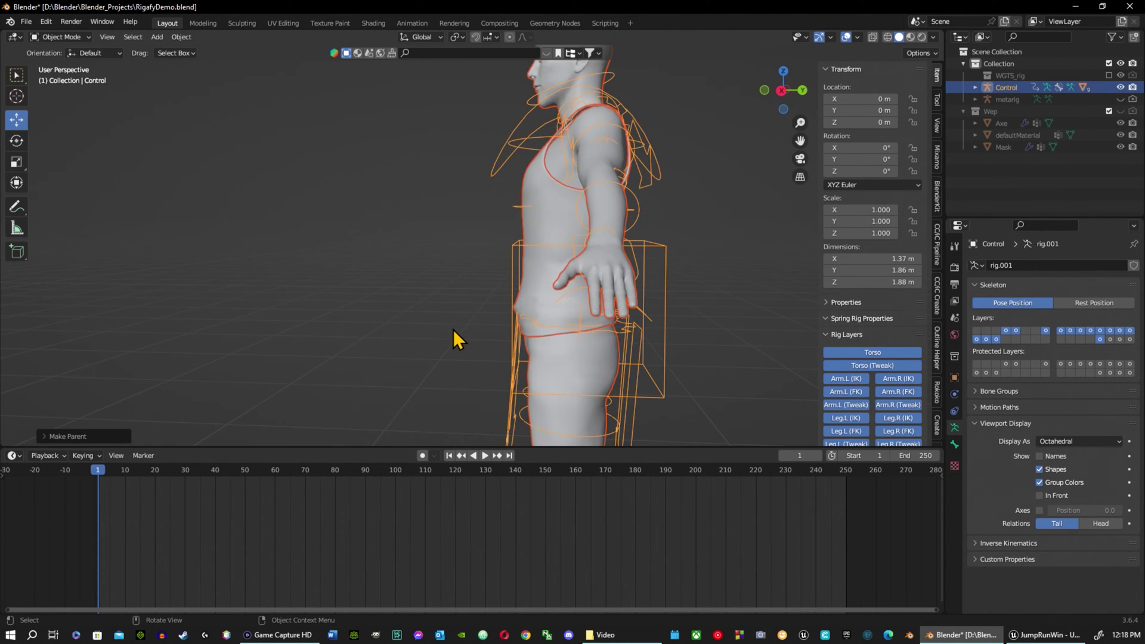
middle_drag(453, 329, 617, 324)
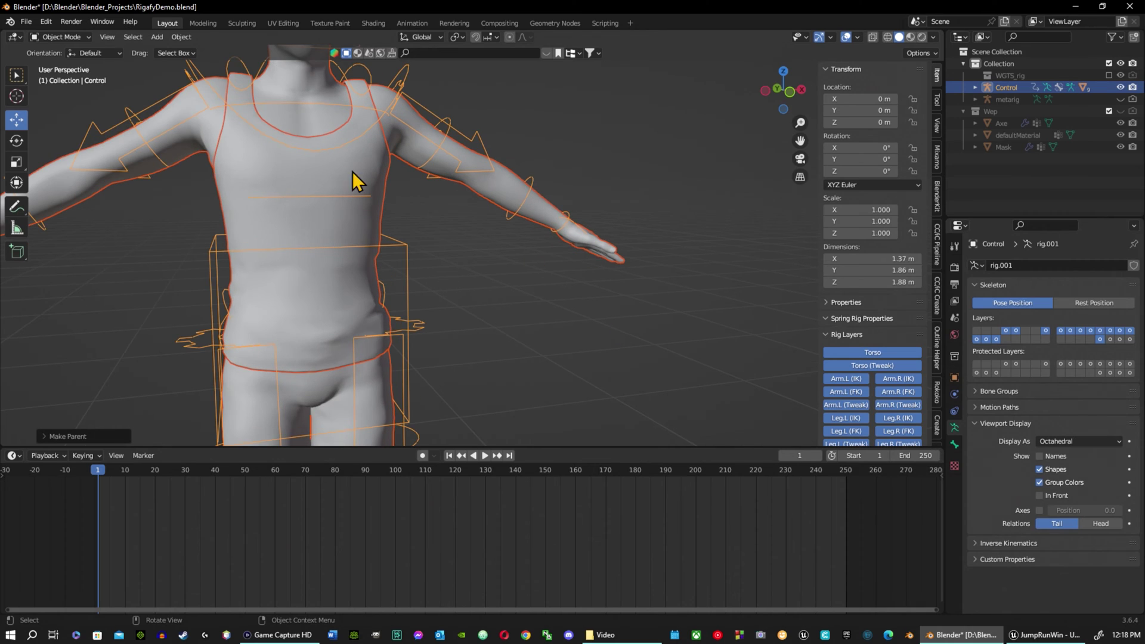
Step: Deselect the body mesh and put the Control rig into Pose Mode
click(525, 191)
click(80, 34)
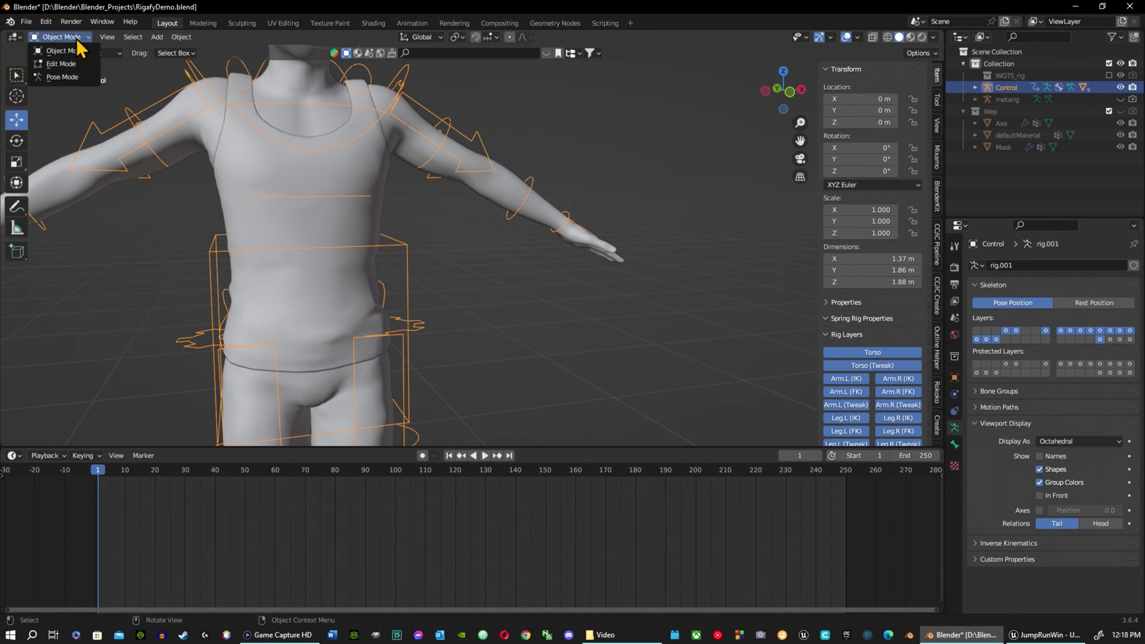
click(73, 74)
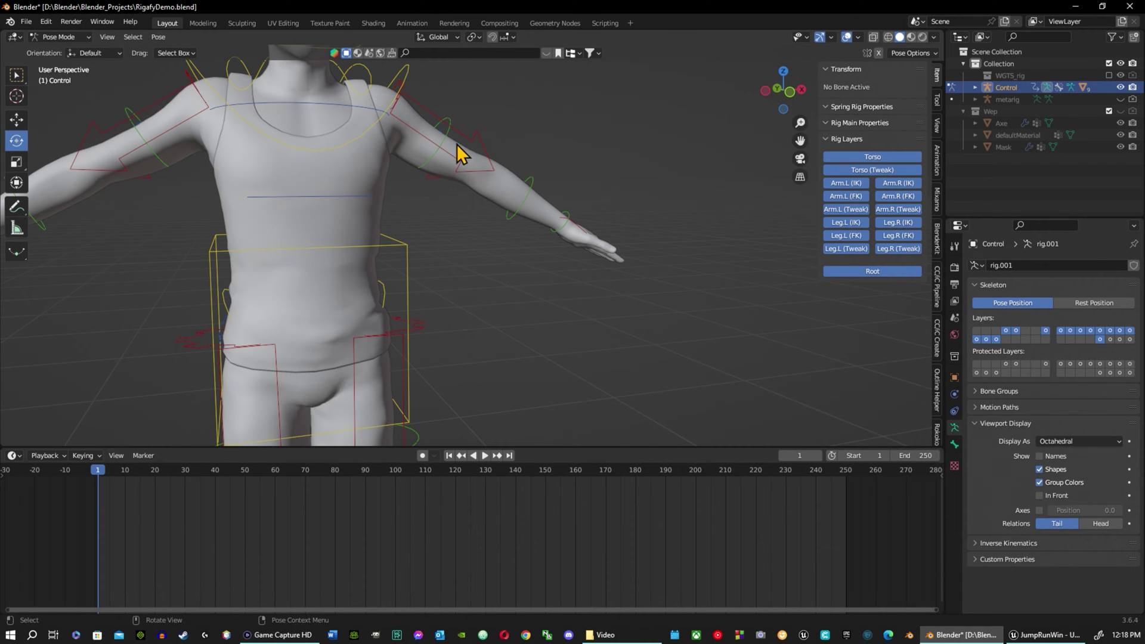
Step: Enable Auto Keying in the Timeline and select the left arm IK control
scroll(646, 156, down, 5)
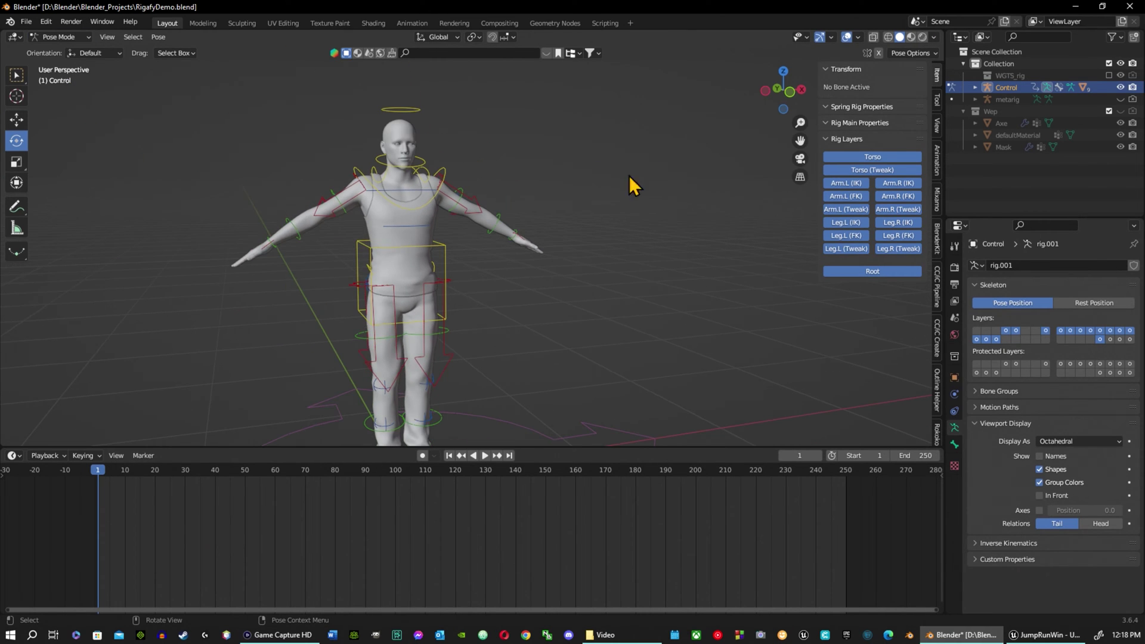
click(422, 456)
click(465, 204)
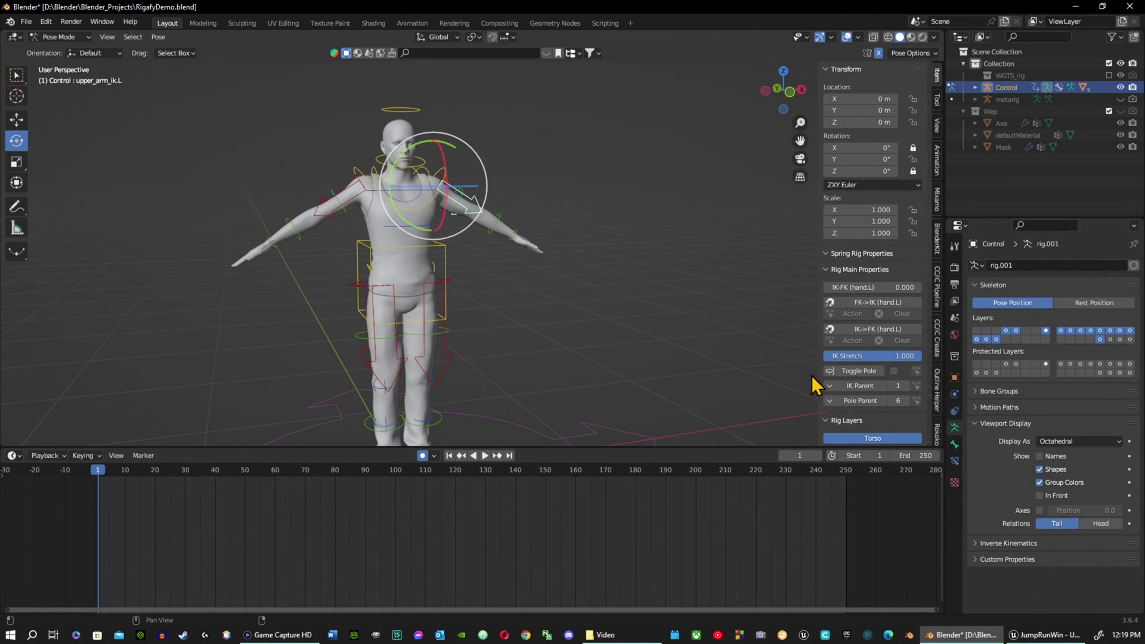
Step: Snap the left arm FK to IK and set its FK Limb Follow and IK-FK to 1.000
click(859, 301)
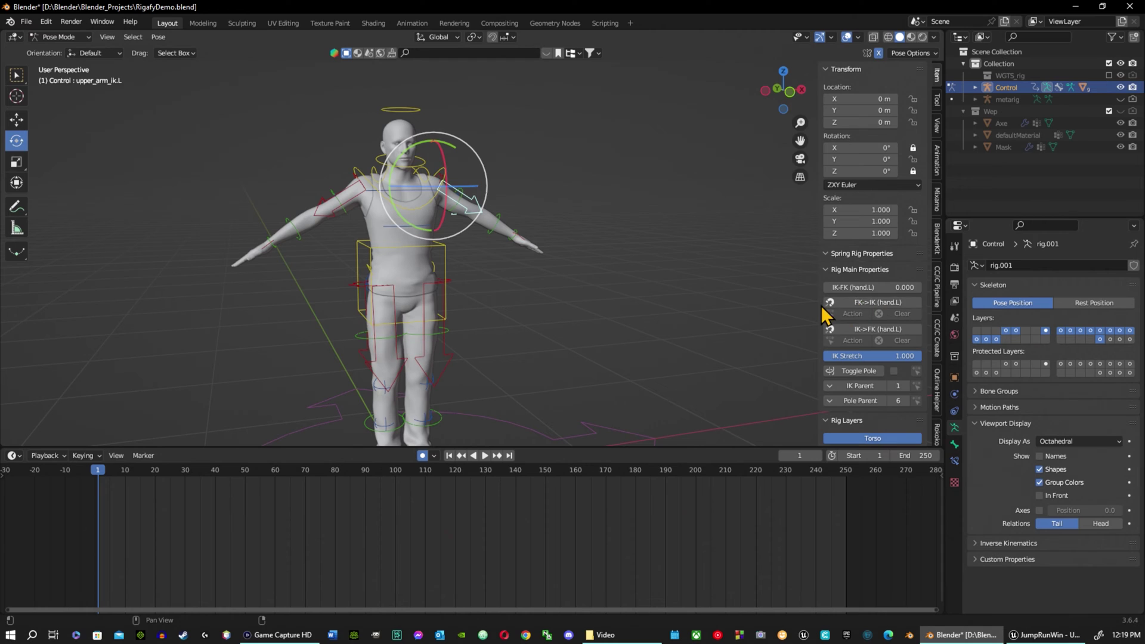
click(460, 192)
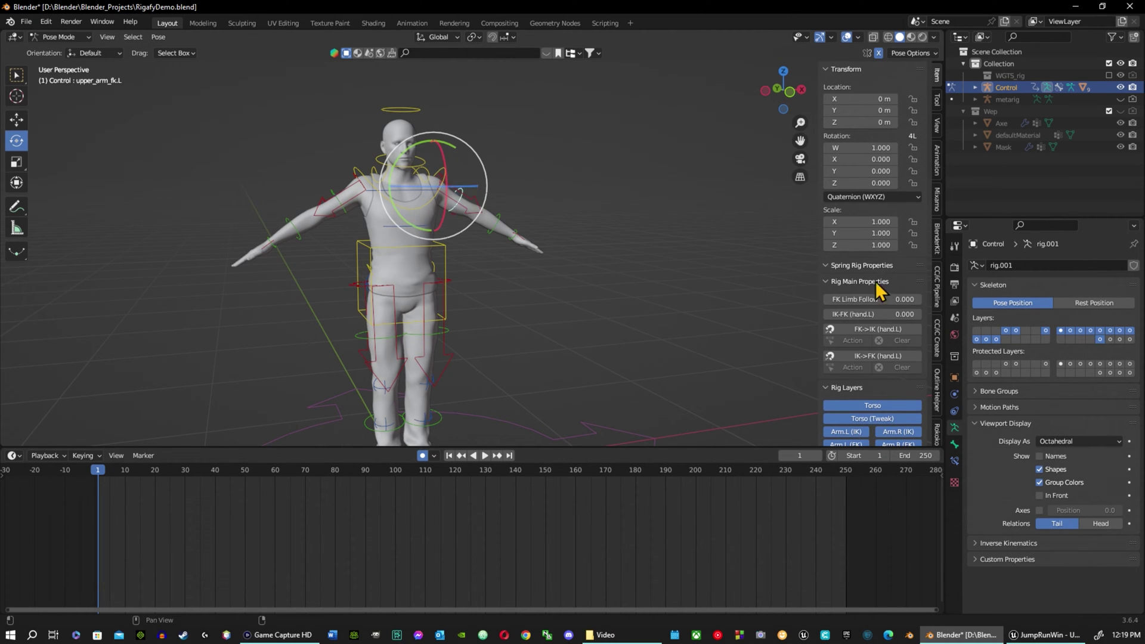
drag(842, 300, 921, 300)
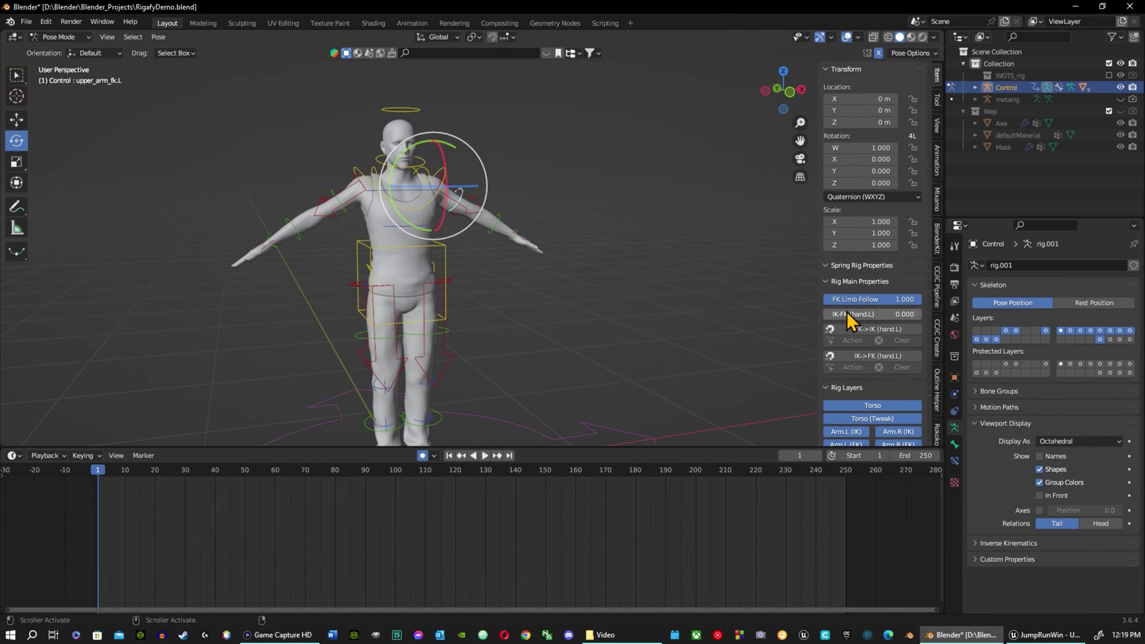
drag(845, 313, 922, 313)
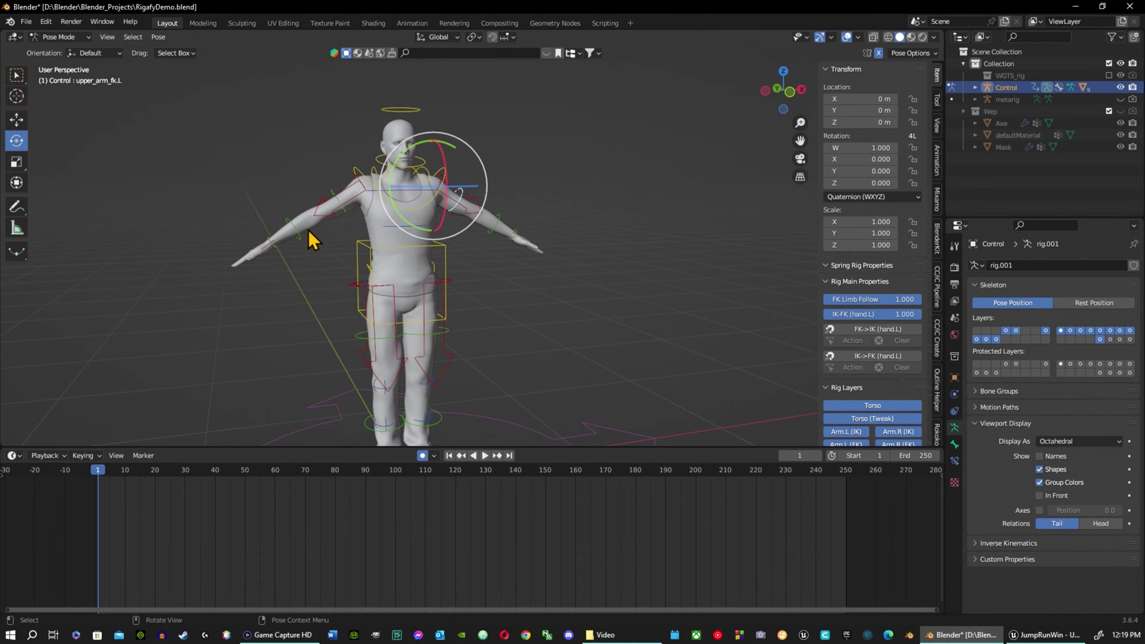
Step: Set the right arm's FK Limb Follow and IK-FK to 1.000 and rotate the upper arm down
click(335, 194)
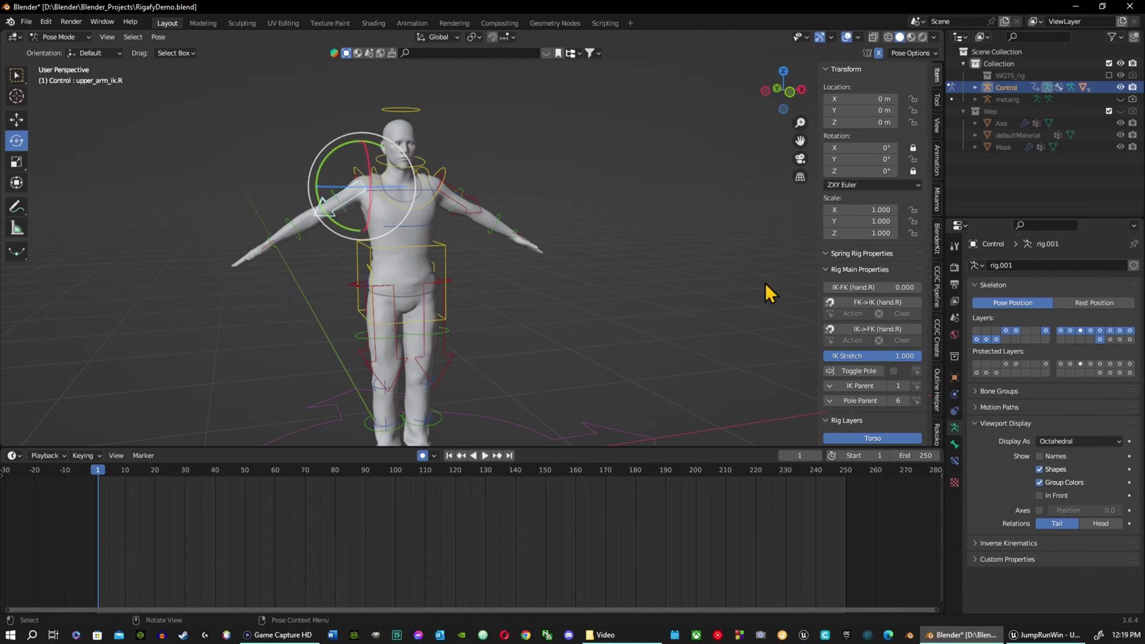
click(340, 205)
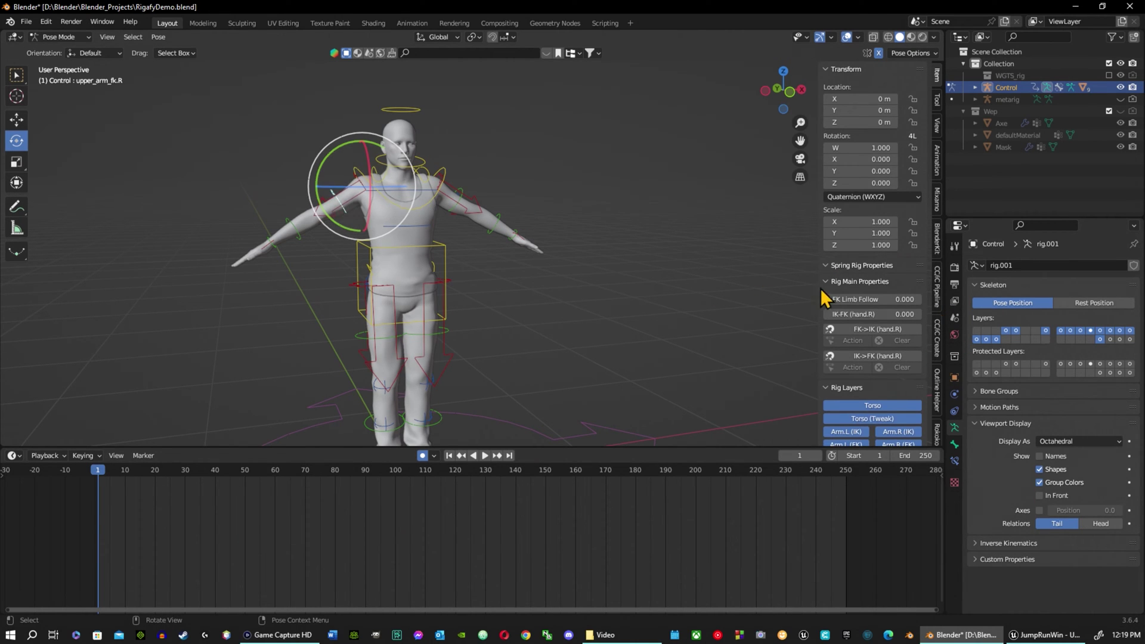
scroll(335, 209, up, 4)
scroll(333, 209, down, 2)
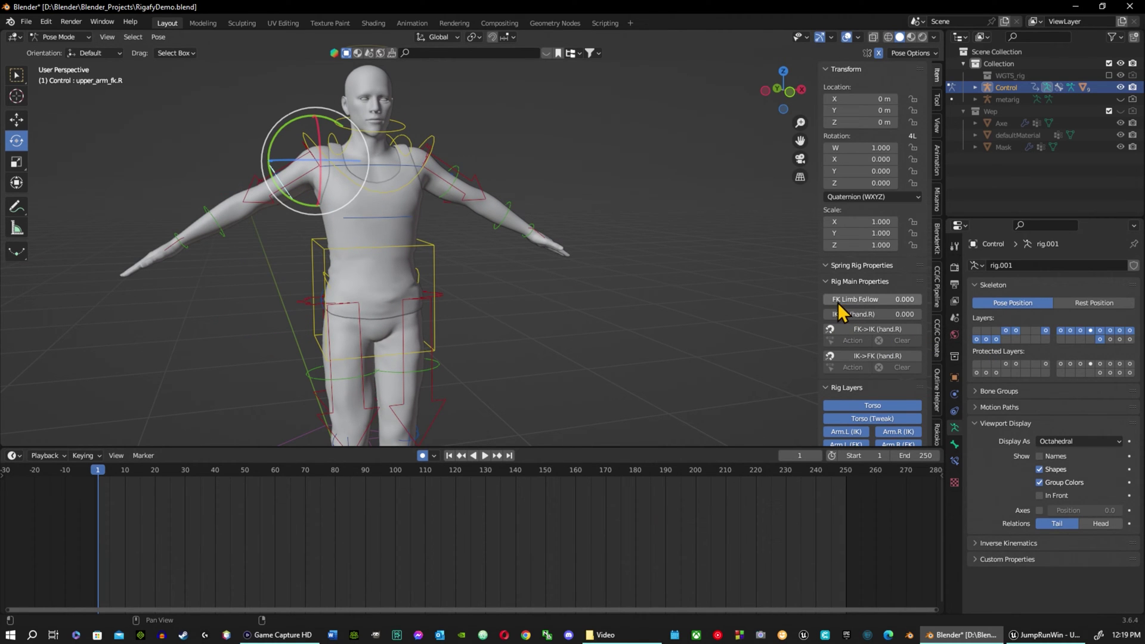
drag(839, 303, 923, 302)
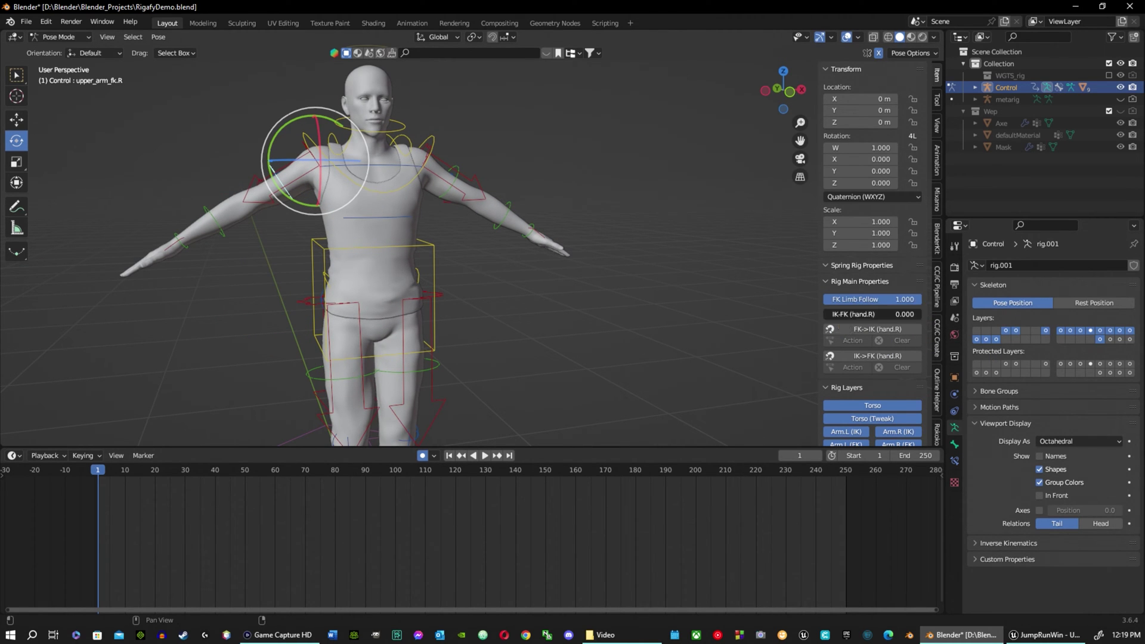
drag(841, 314, 923, 314)
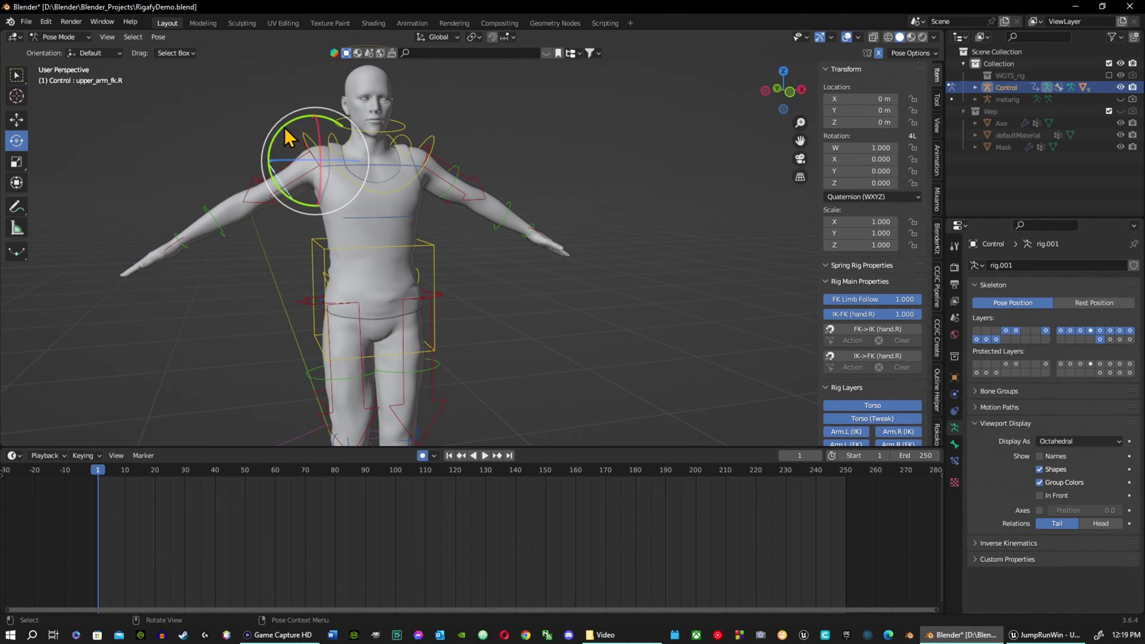
drag(285, 128, 232, 160)
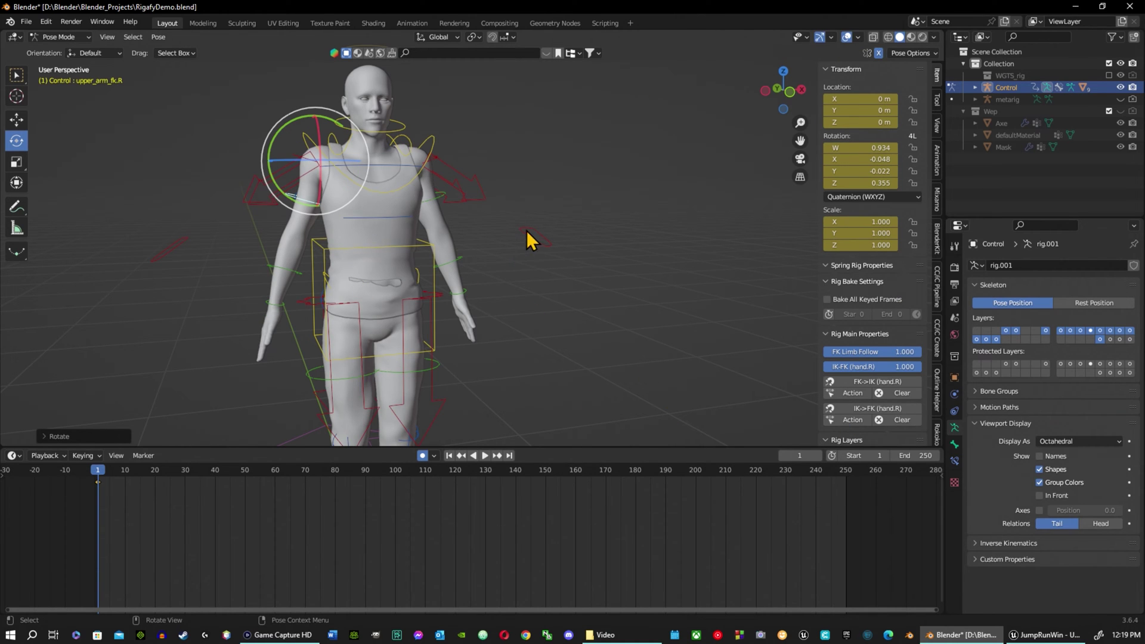
Step: Snap the left arm IK to FK, then bend the right forearm slightly and snap its IK to FK
scroll(889, 382, down, 1)
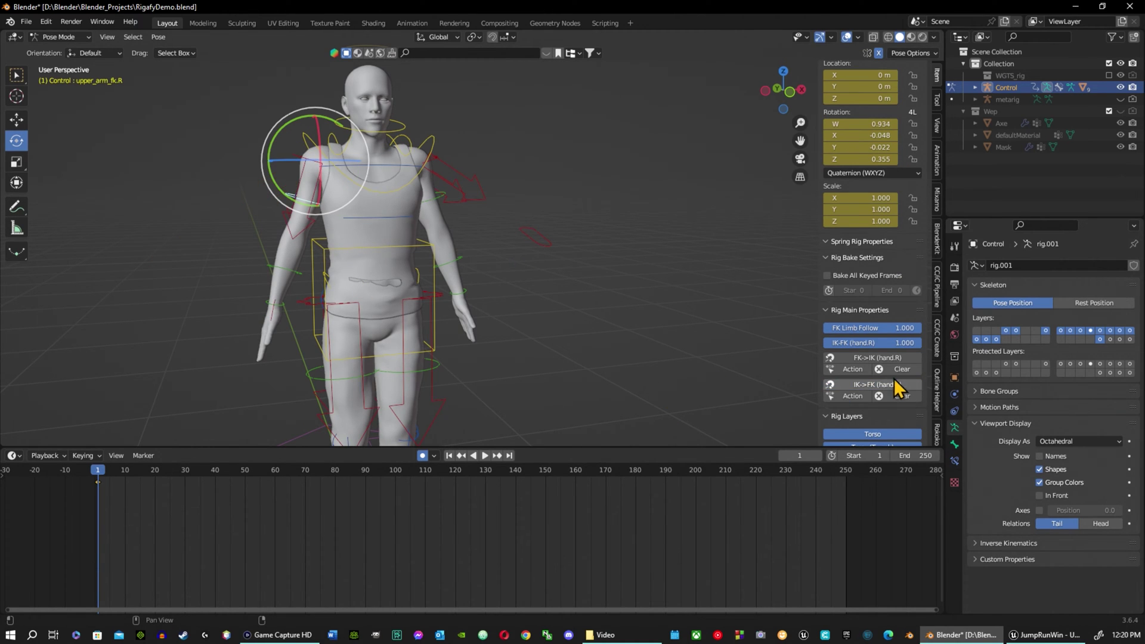
click(435, 201)
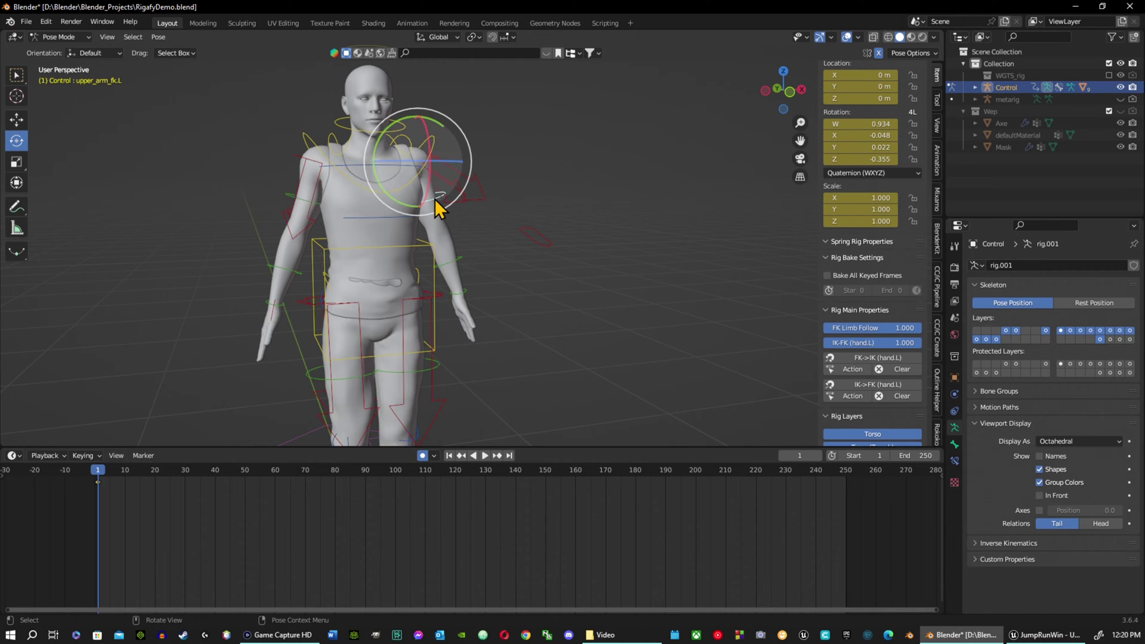
click(893, 387)
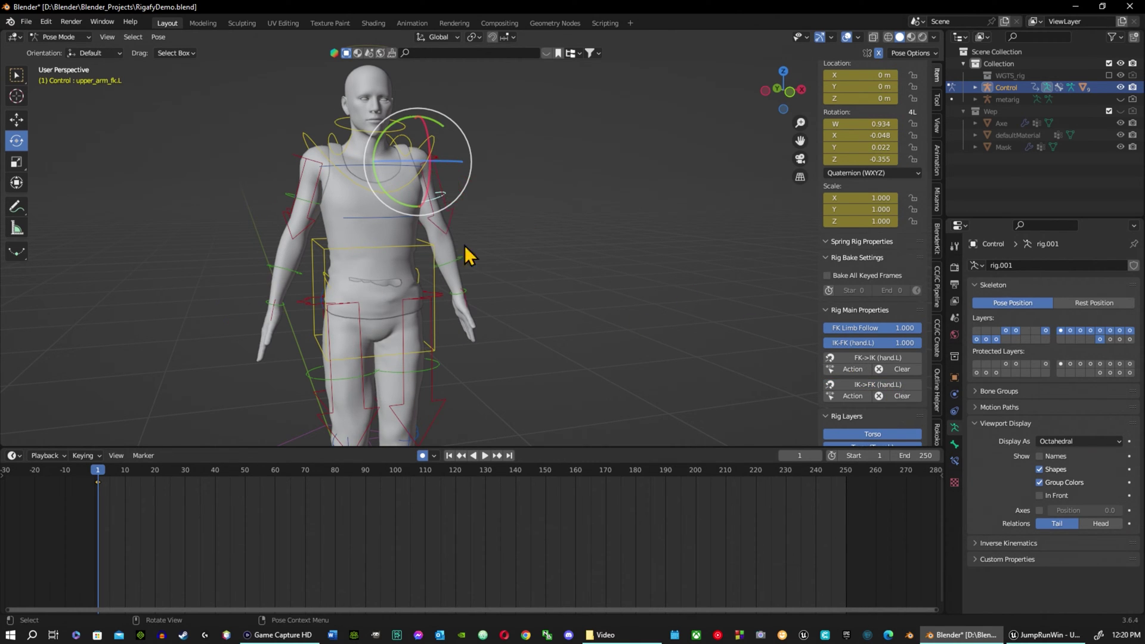
click(293, 270)
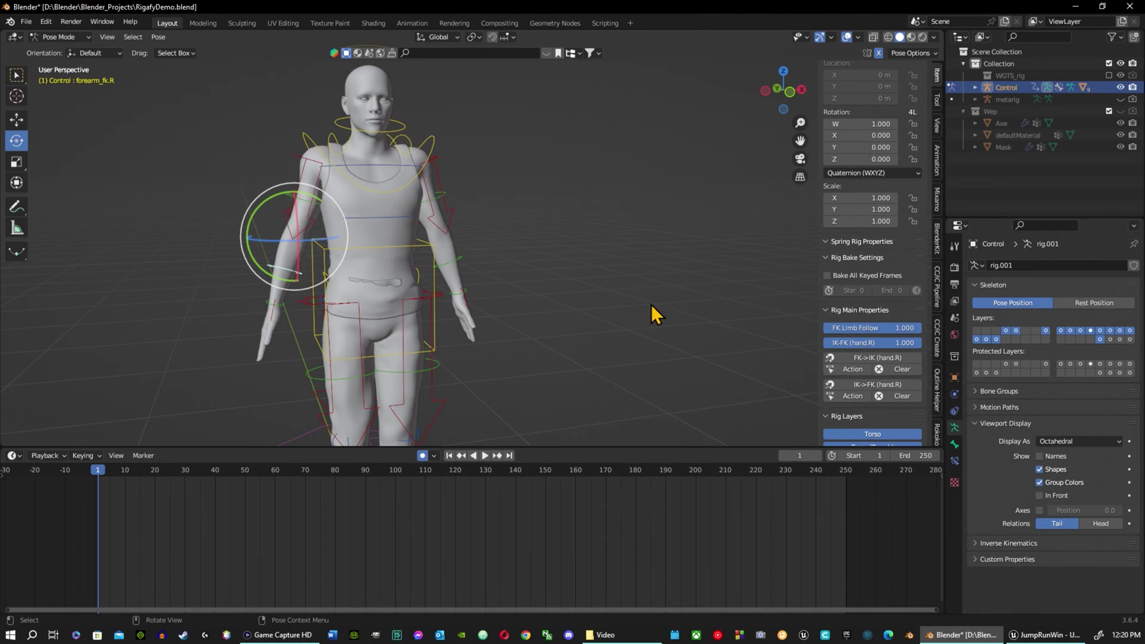
drag(269, 196, 258, 203)
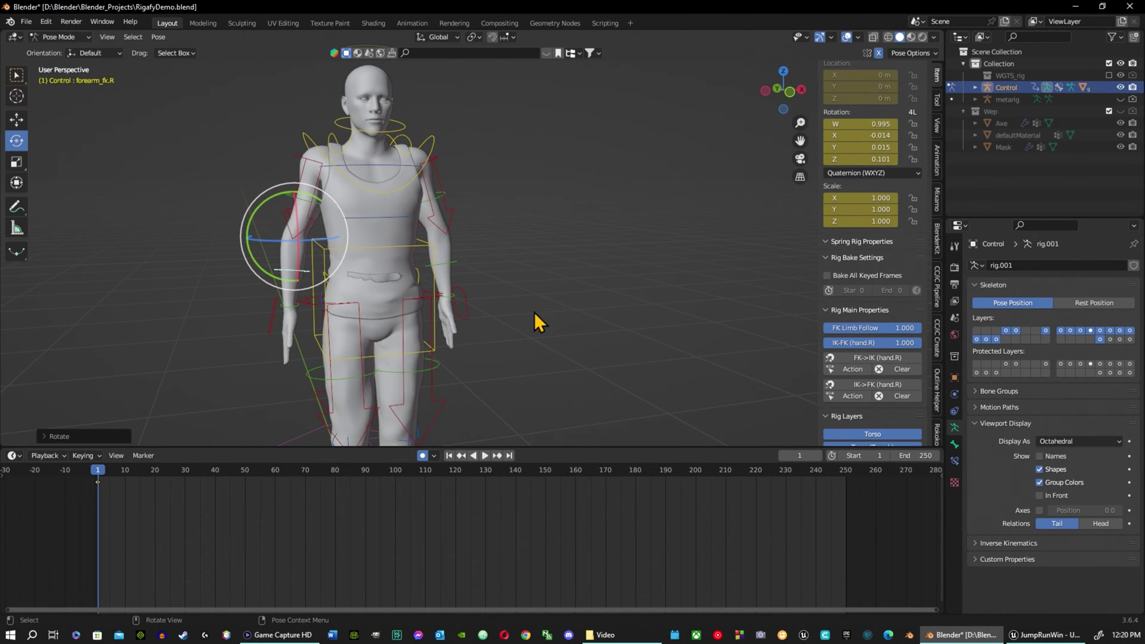
click(878, 385)
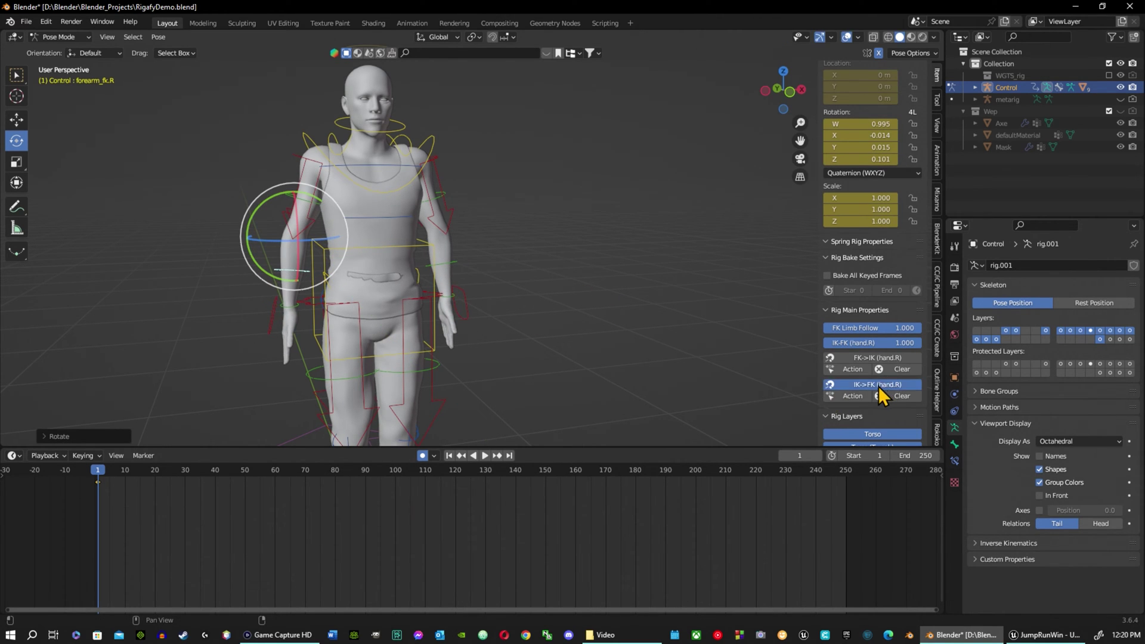
Step: Select the left forearm FK bone and snap the left arm IK chain to FK (hand.L)
click(448, 260)
click(448, 261)
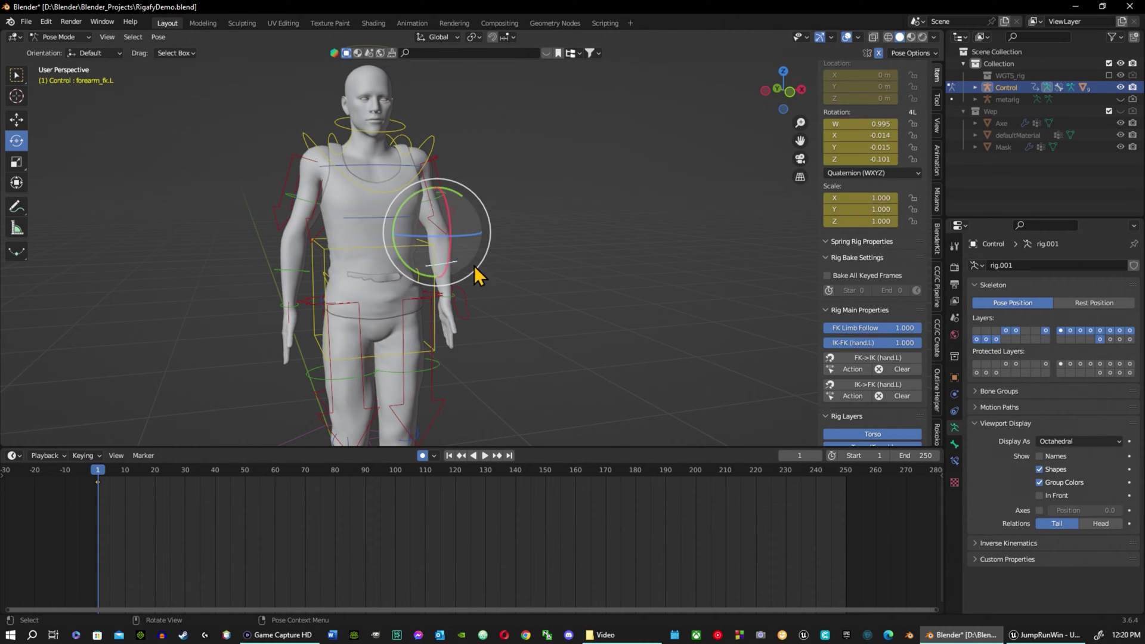
click(887, 388)
middle_drag(249, 240, 341, 250)
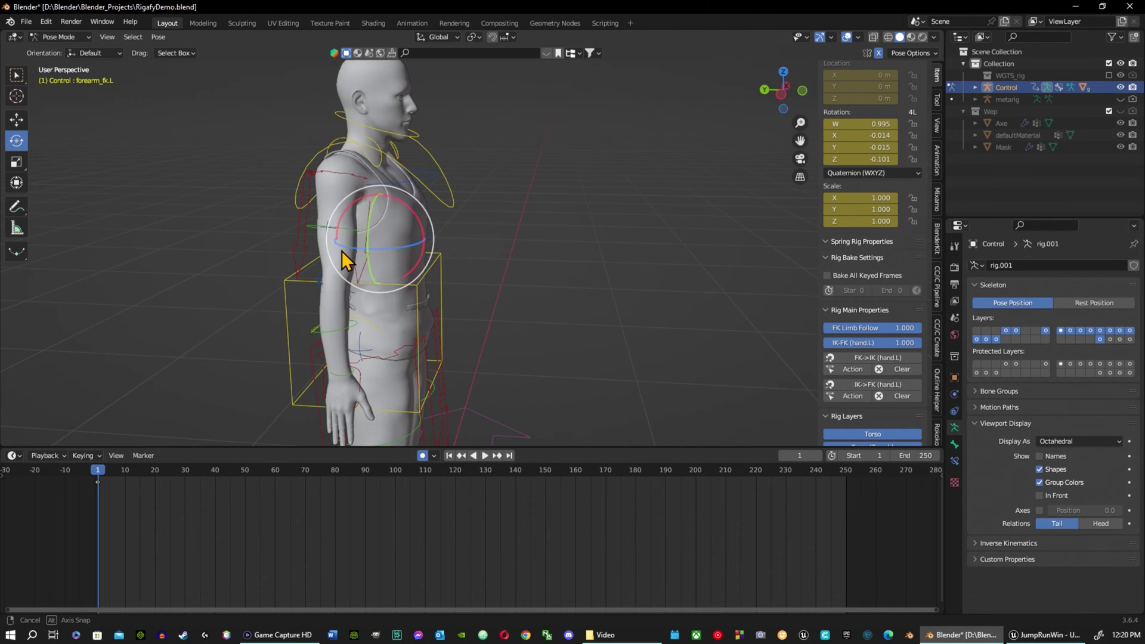
scroll(481, 284, down, 4)
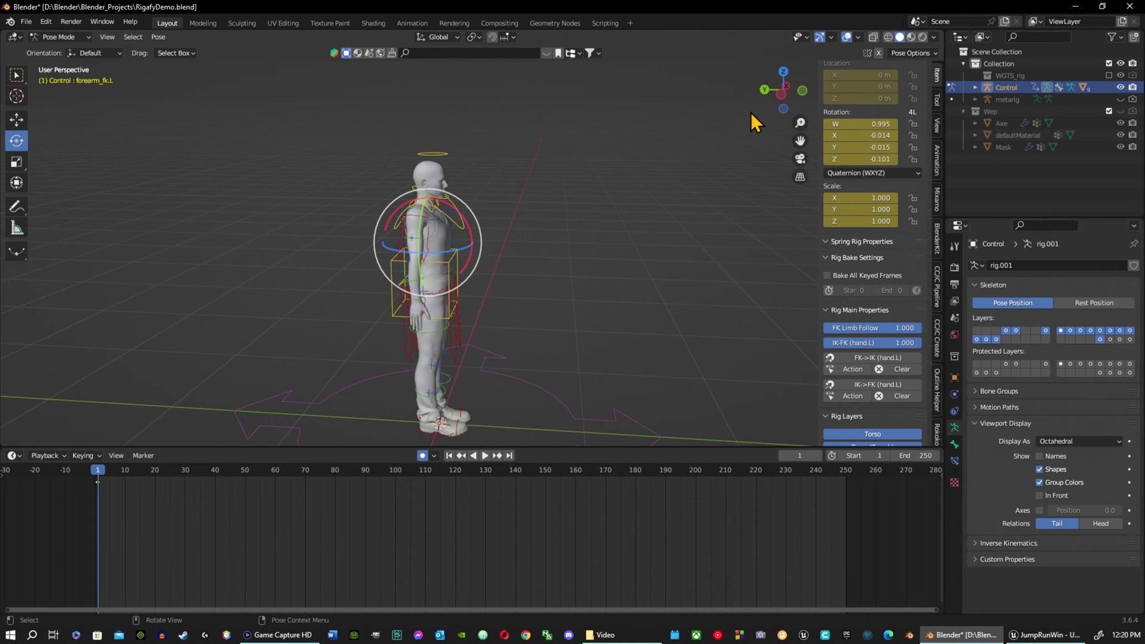
Step: Switch the left leg to FK, with FK Limb Follow and IK-FK (foot.L) at 1.000
middle_drag(602, 191, 419, 220)
click(511, 306)
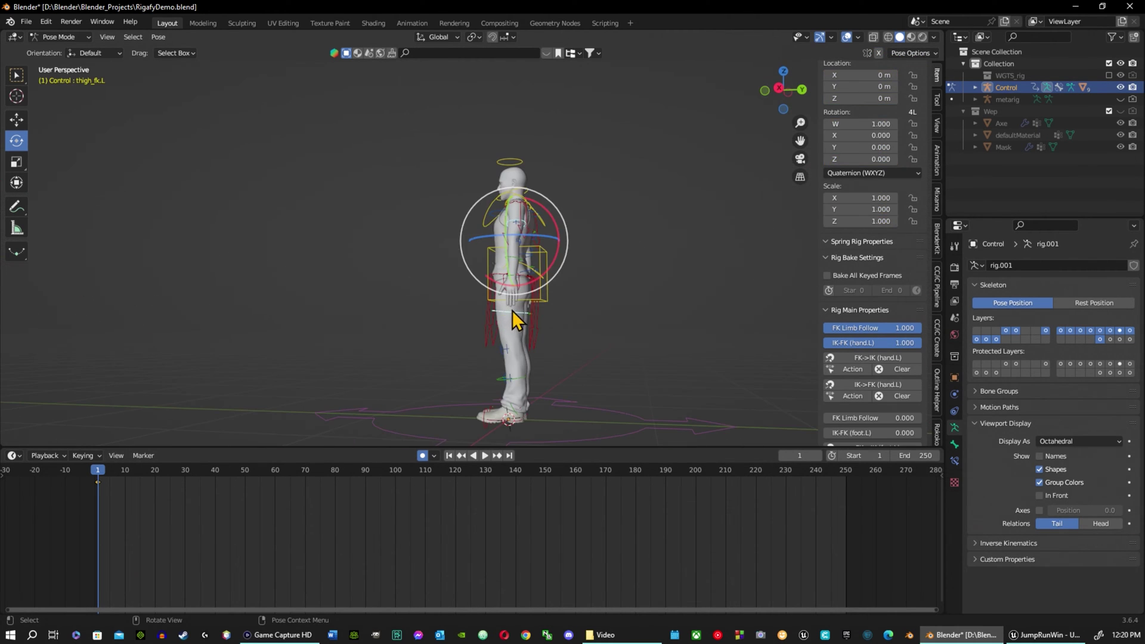
click(513, 311)
middle_drag(514, 320, 567, 329)
click(442, 307)
click(433, 306)
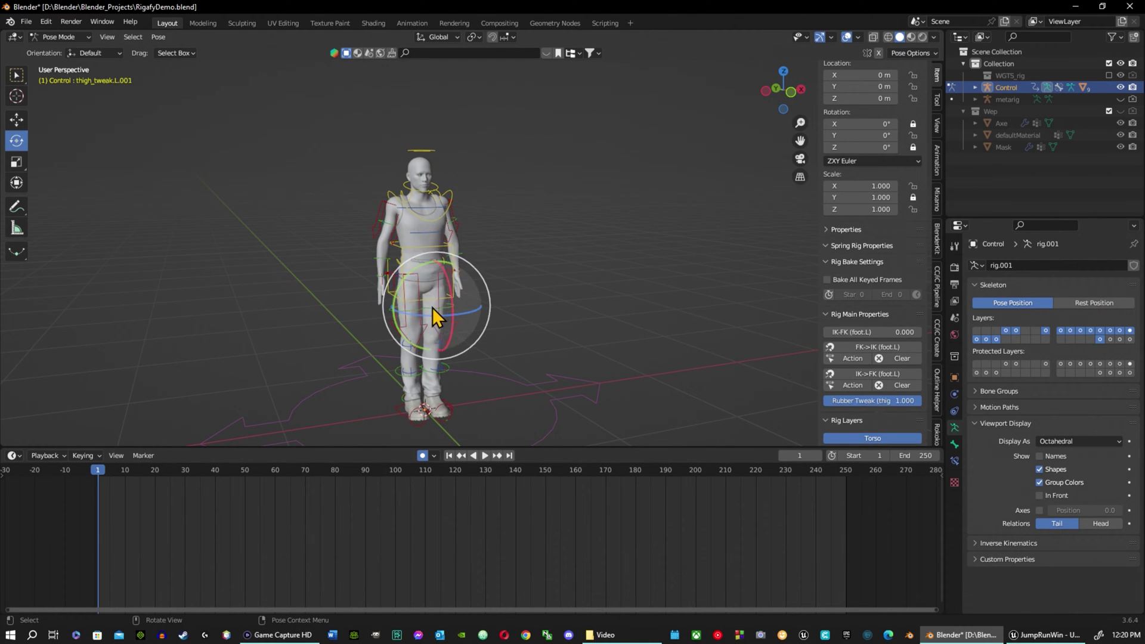
click(431, 308)
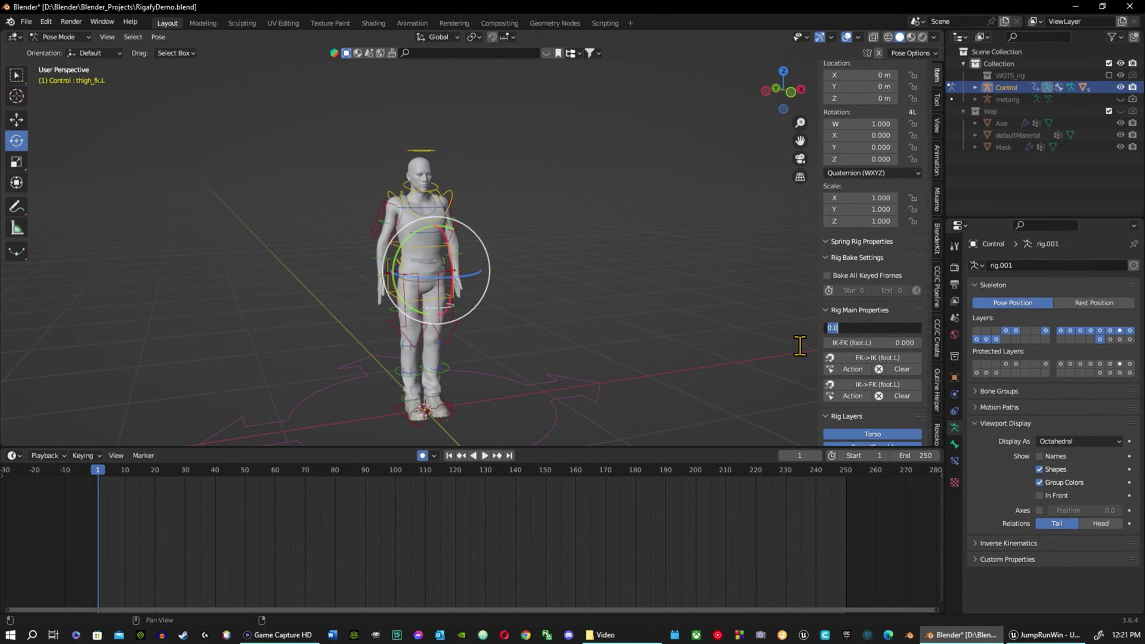
drag(841, 331, 913, 331)
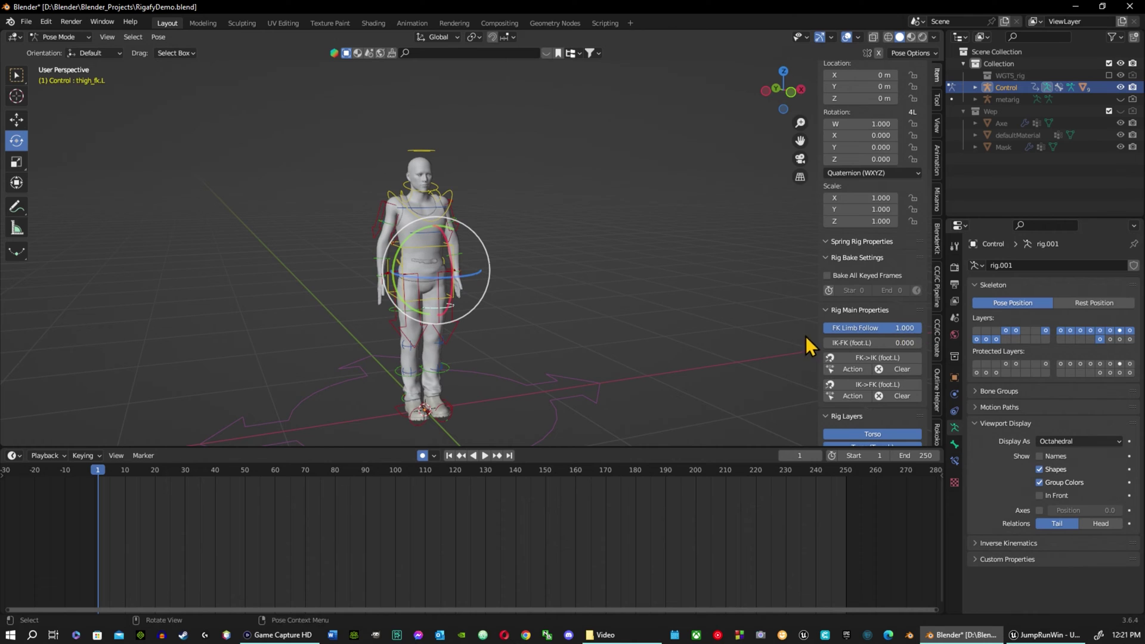
drag(840, 343, 912, 343)
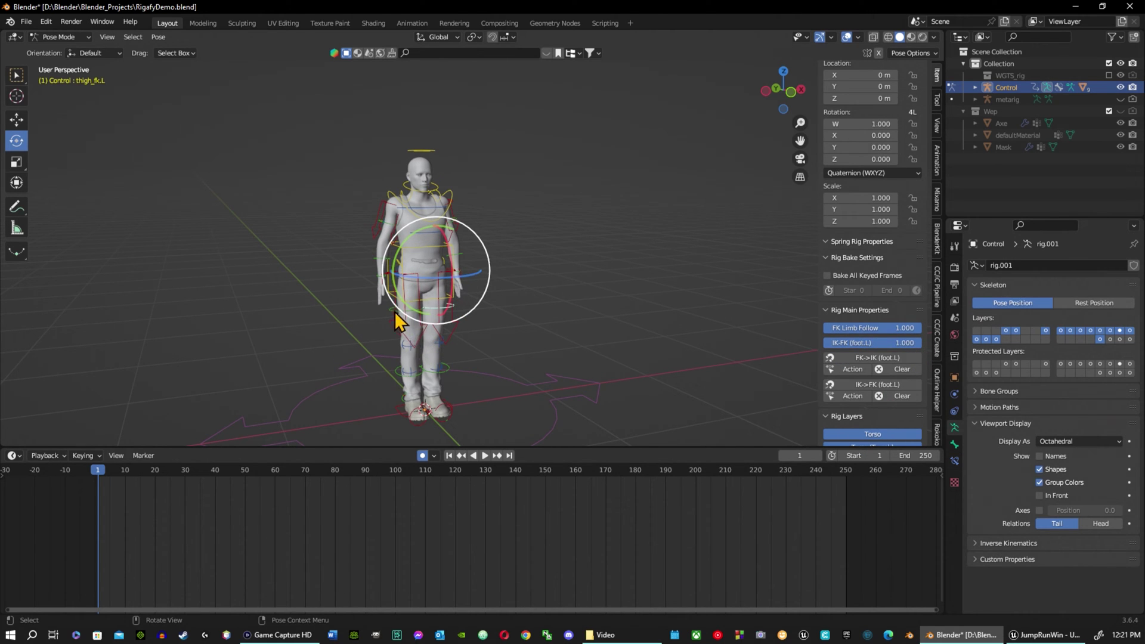
Step: Switch the right leg to FK, with FK Limb Follow and IK-FK (foot.R) at 1.000
drag(396, 319, 466, 358)
middle_drag(467, 352, 419, 324)
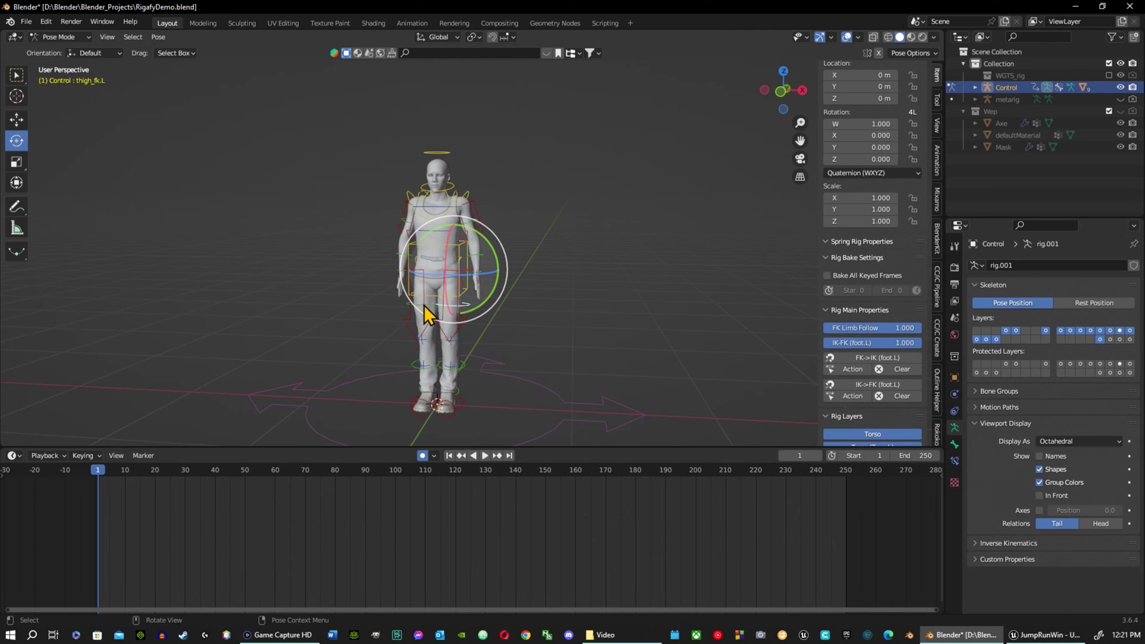
click(430, 313)
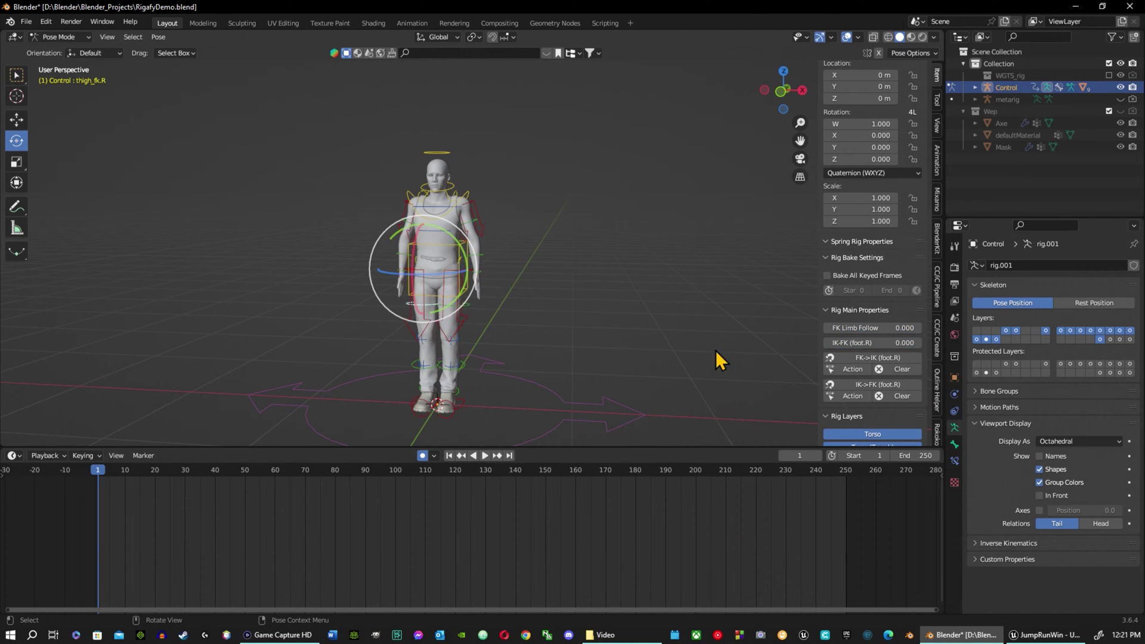
click(872, 358)
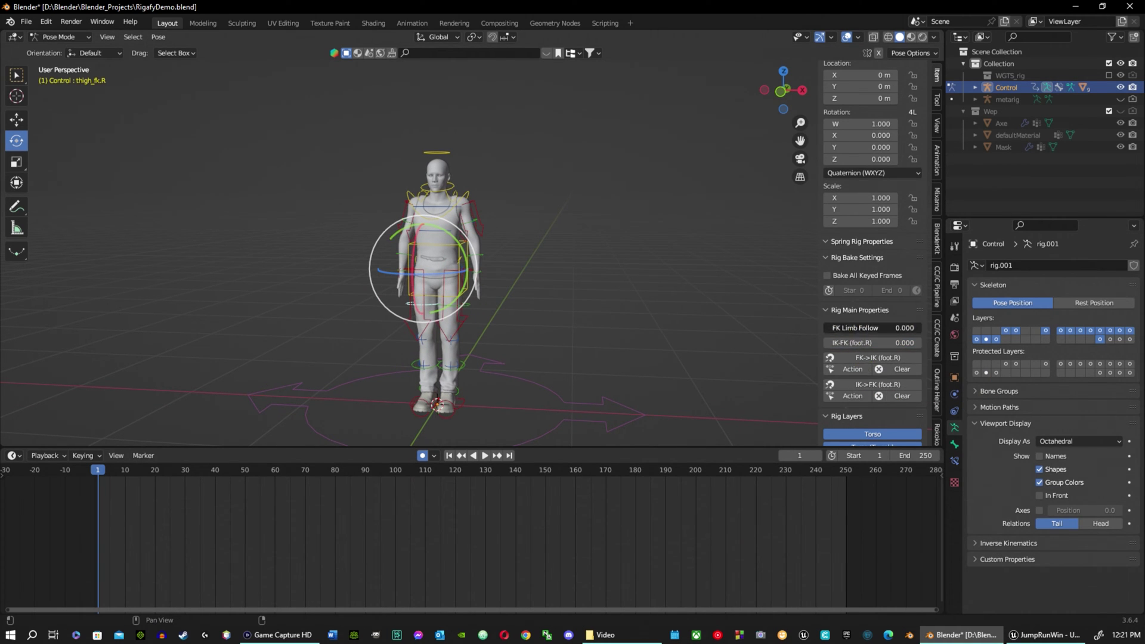
drag(849, 344, 898, 344)
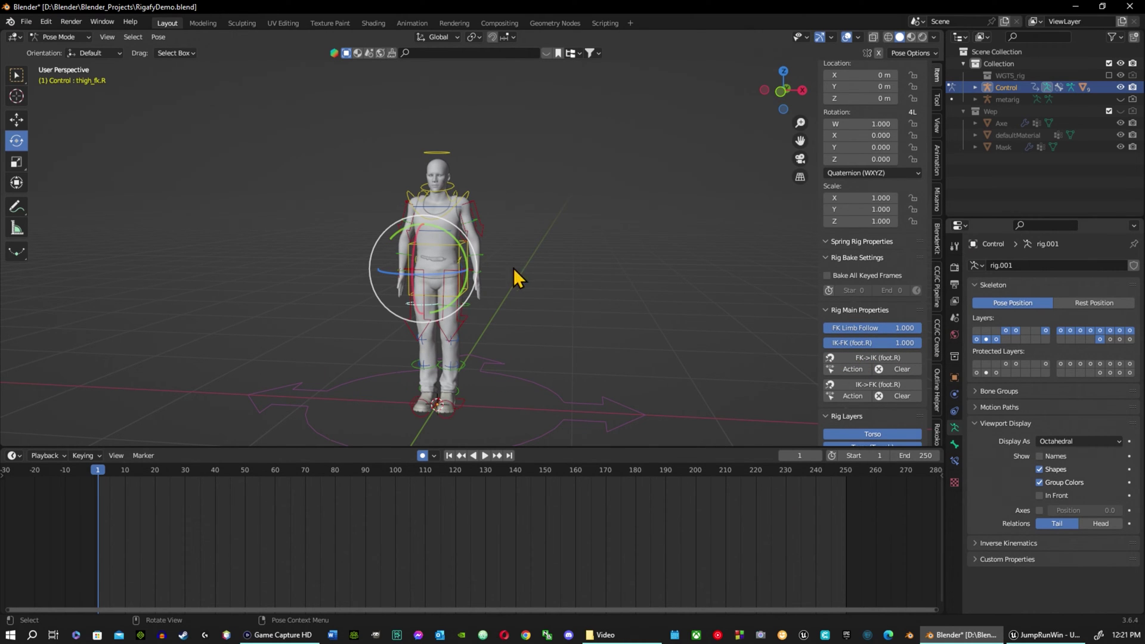
middle_drag(439, 337, 508, 233)
Step: Frame the left upper arm, then try a left thigh rotation and undo it
click(507, 223)
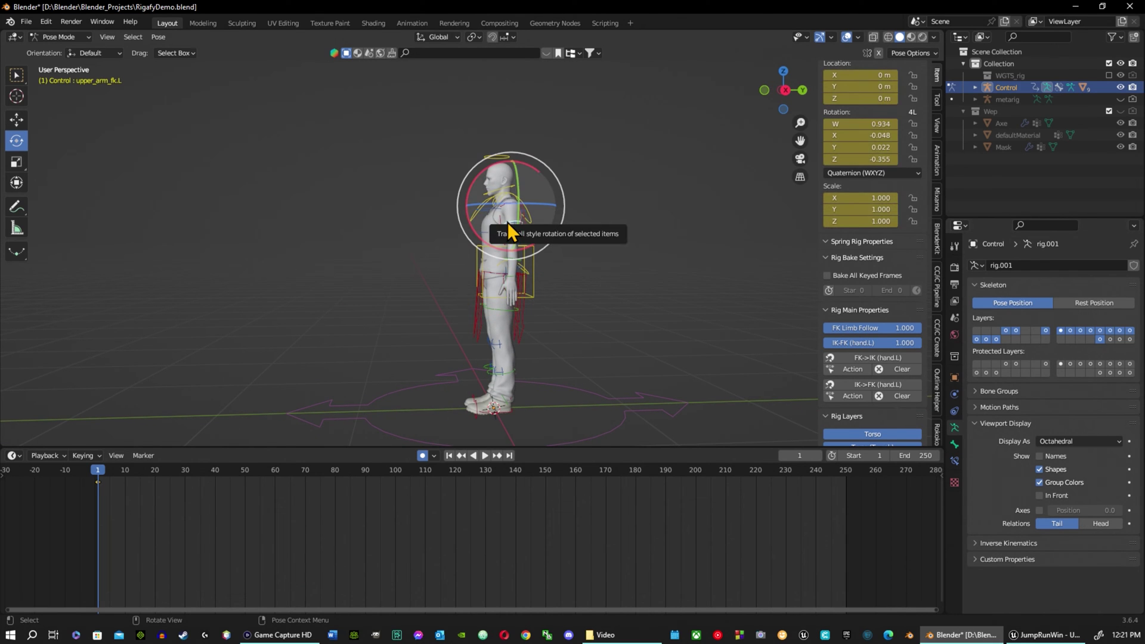
key(grave)
key(3)
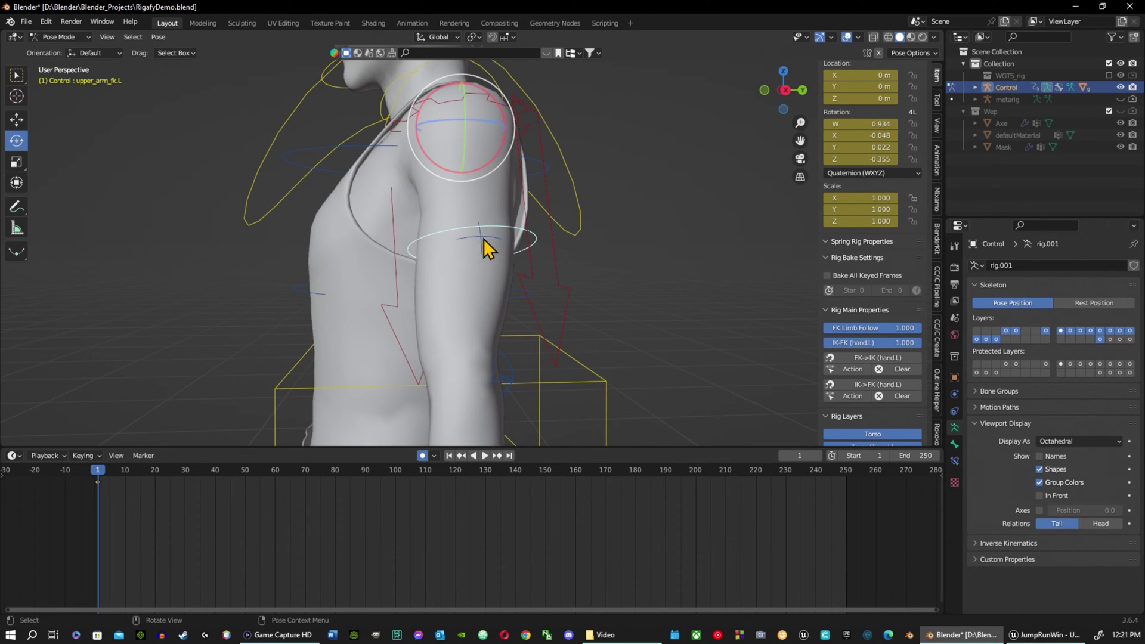
scroll(483, 239, down, 5)
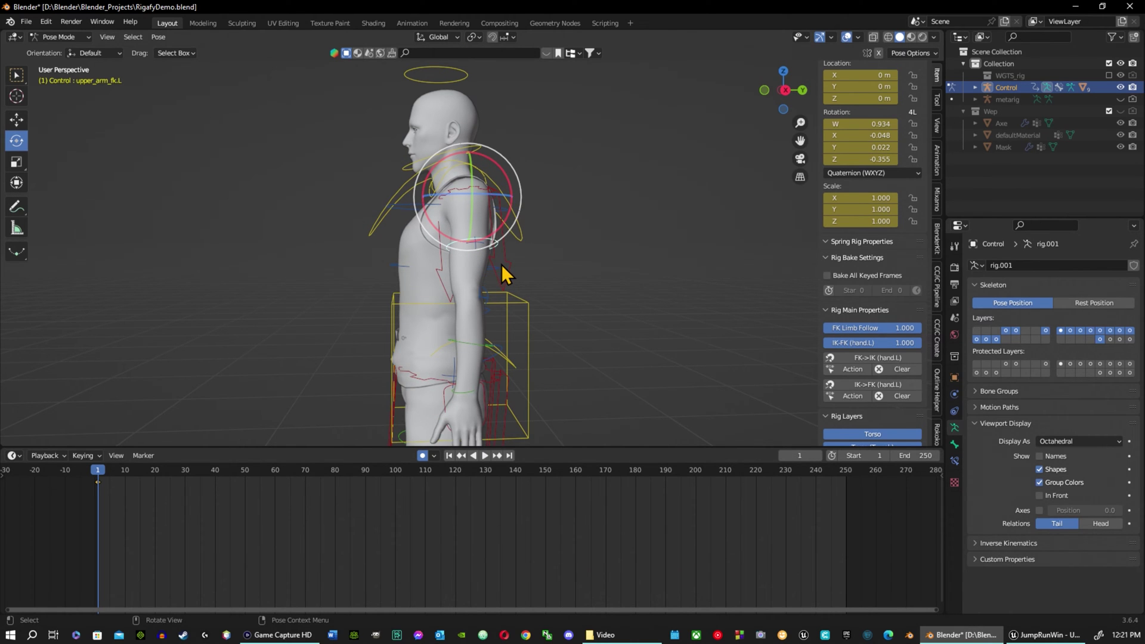
shift+scroll(502, 263, down, 5)
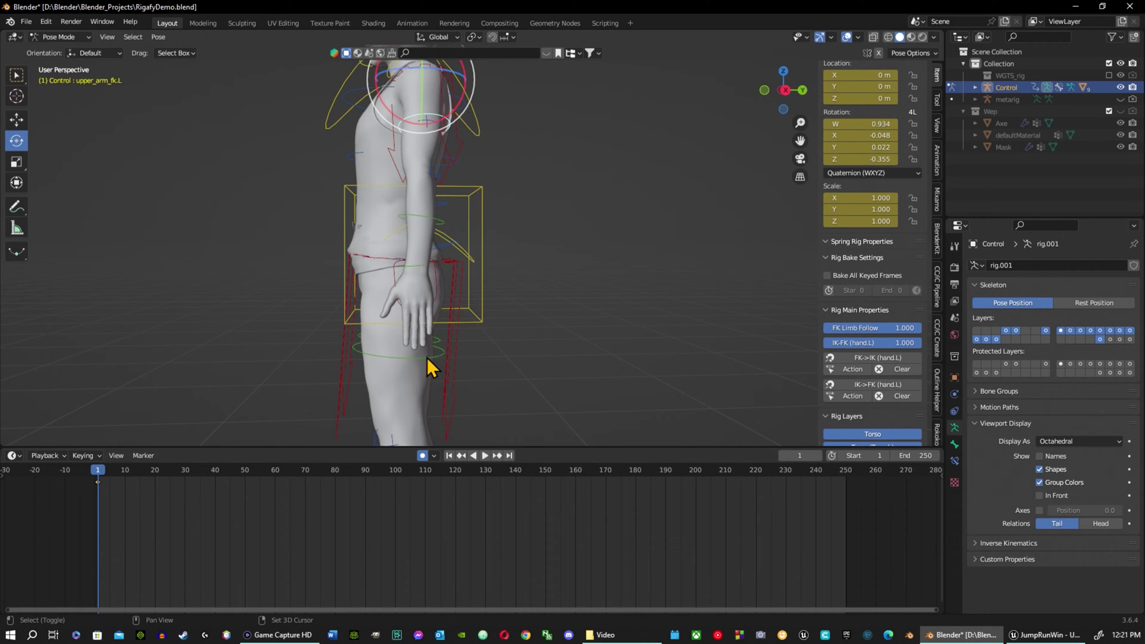
click(427, 357)
scroll(470, 273, down, 2)
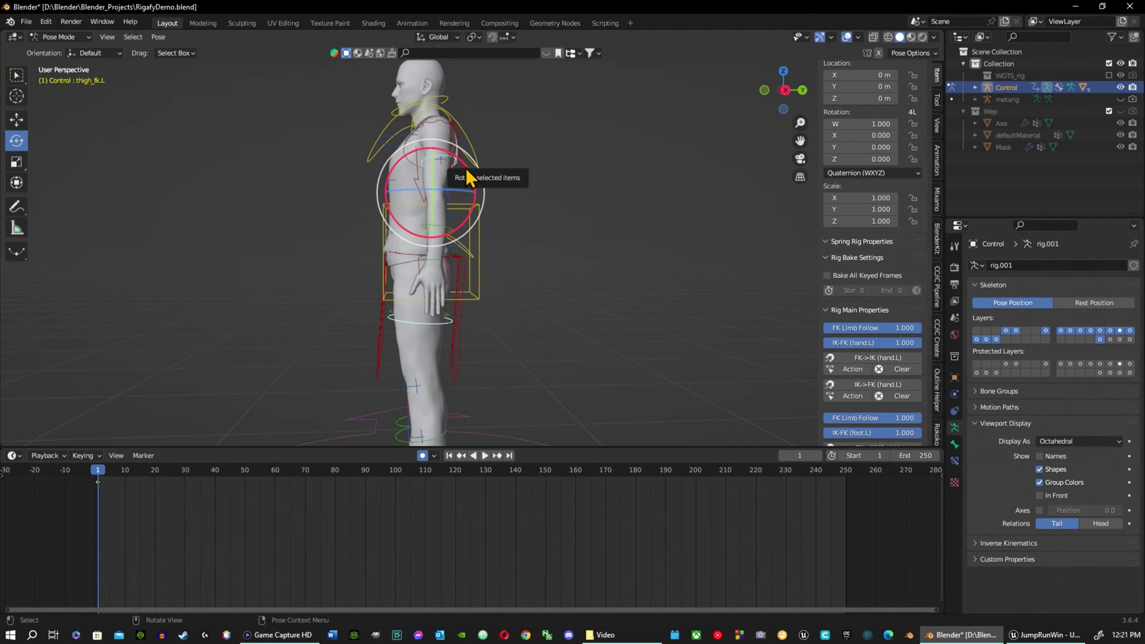
drag(473, 180, 459, 170)
key(ctrl+z)
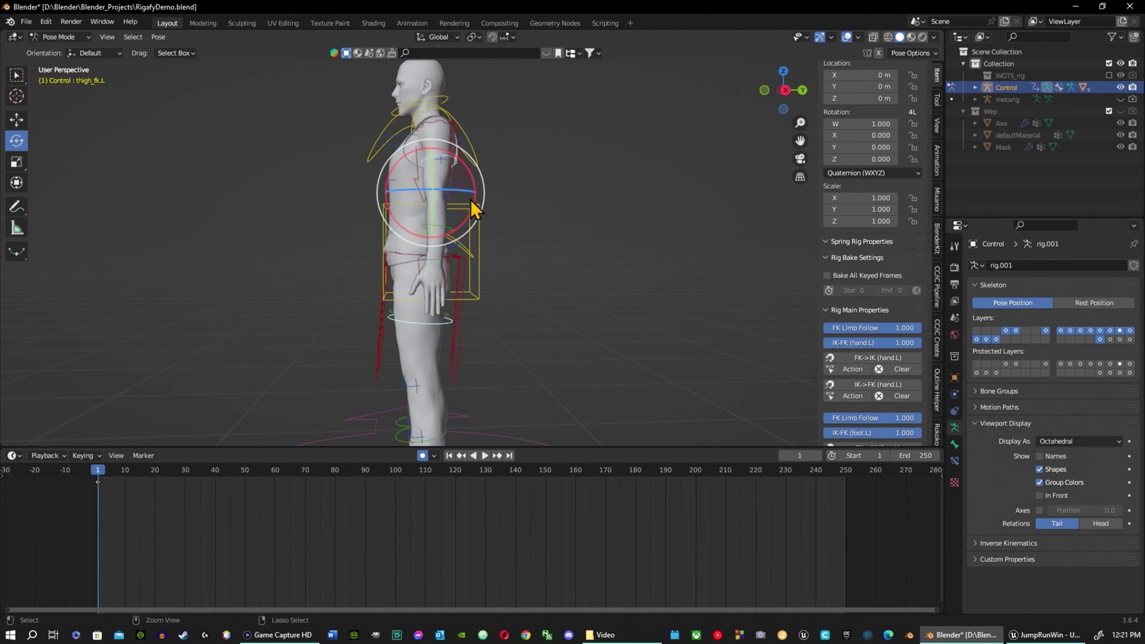
Step: Rotate the left FK thigh about 25° on the X ring so the legs form a stride
click(434, 322)
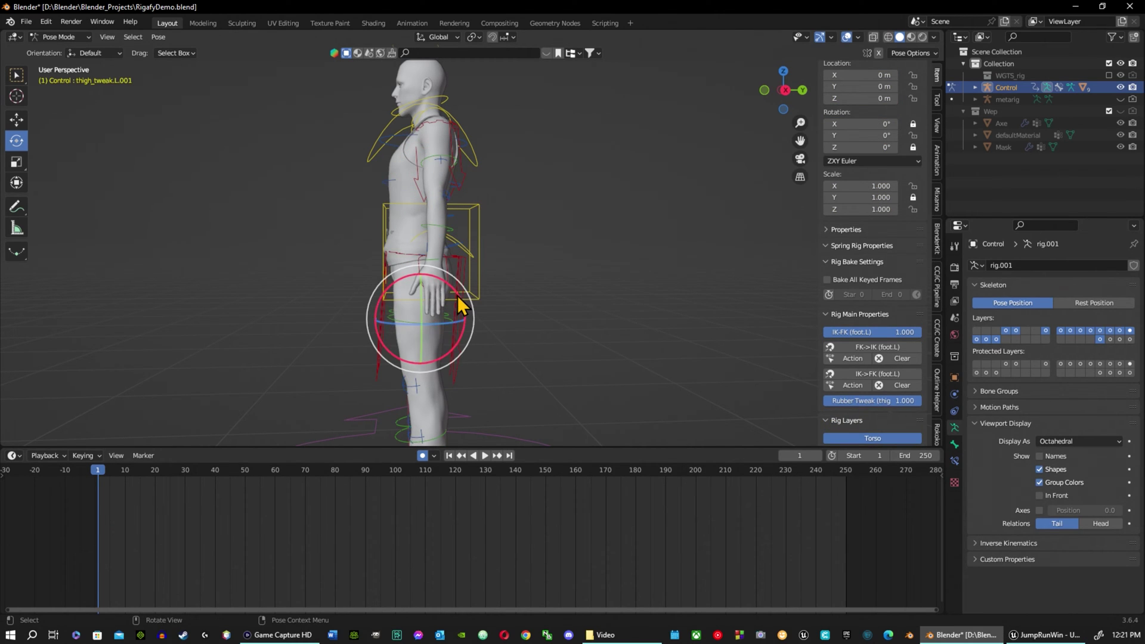
drag(457, 295, 431, 280)
click(439, 314)
click(437, 321)
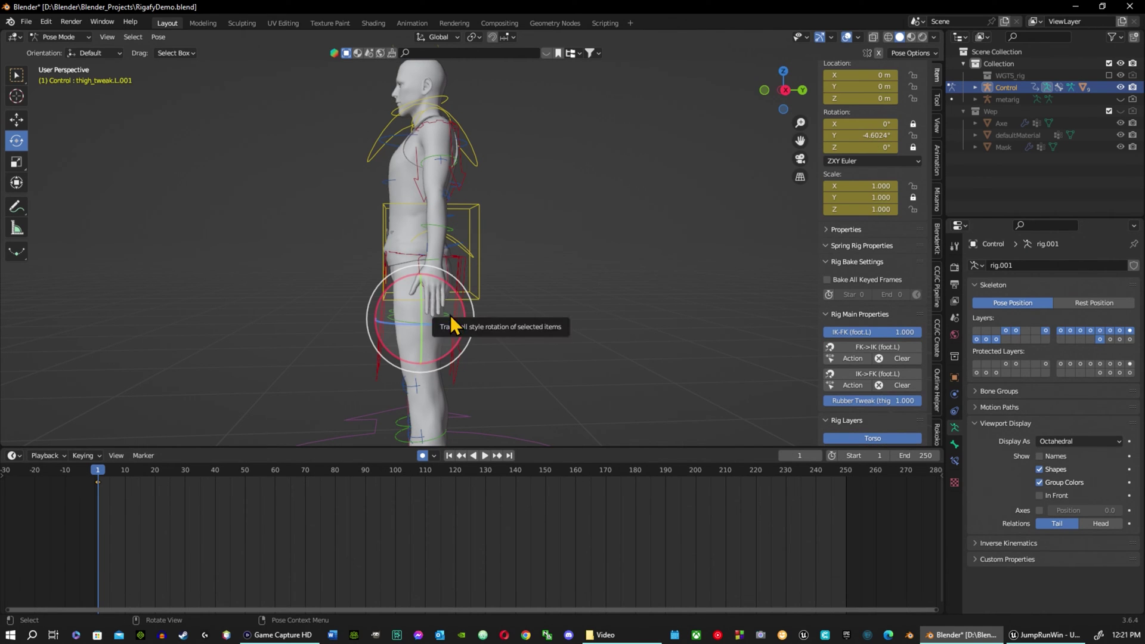
click(405, 323)
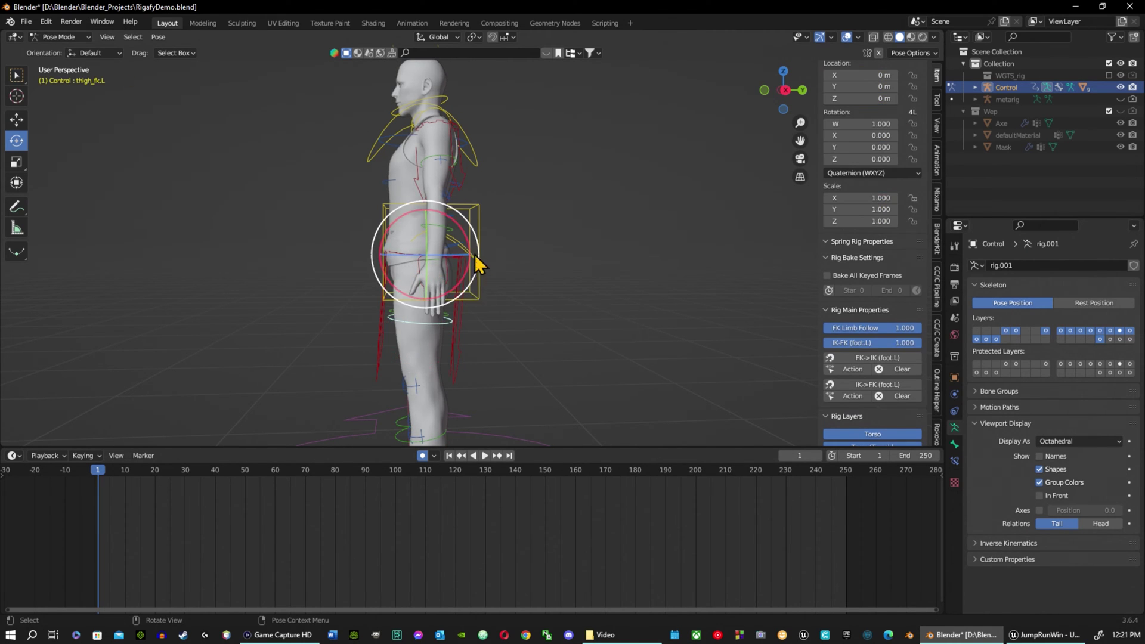
drag(473, 250, 453, 222)
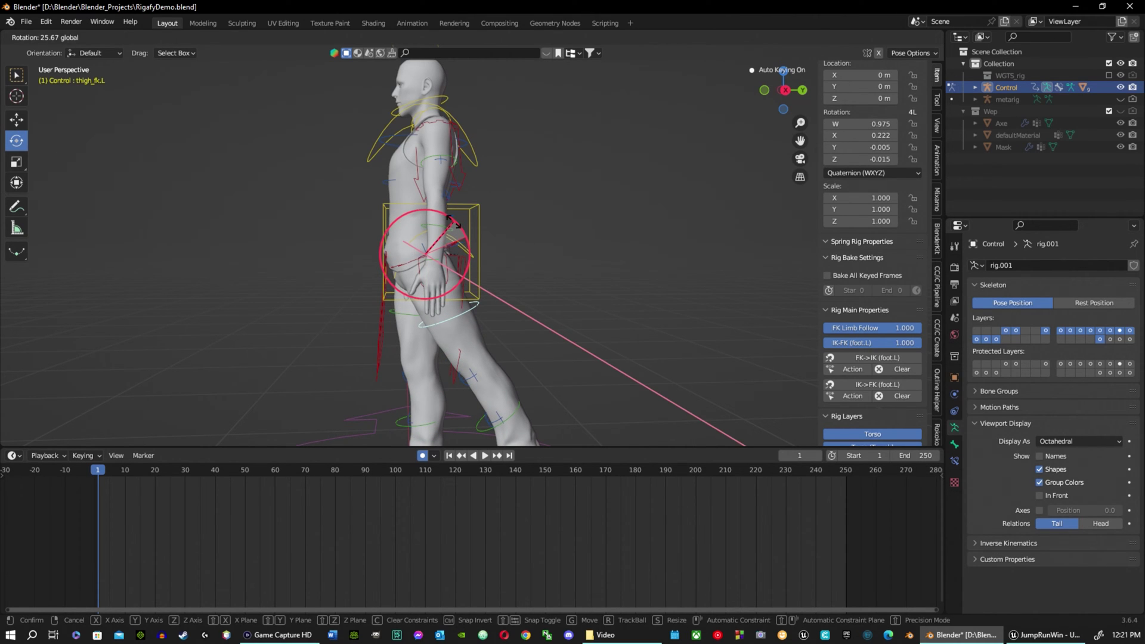
drag(453, 223, 453, 223)
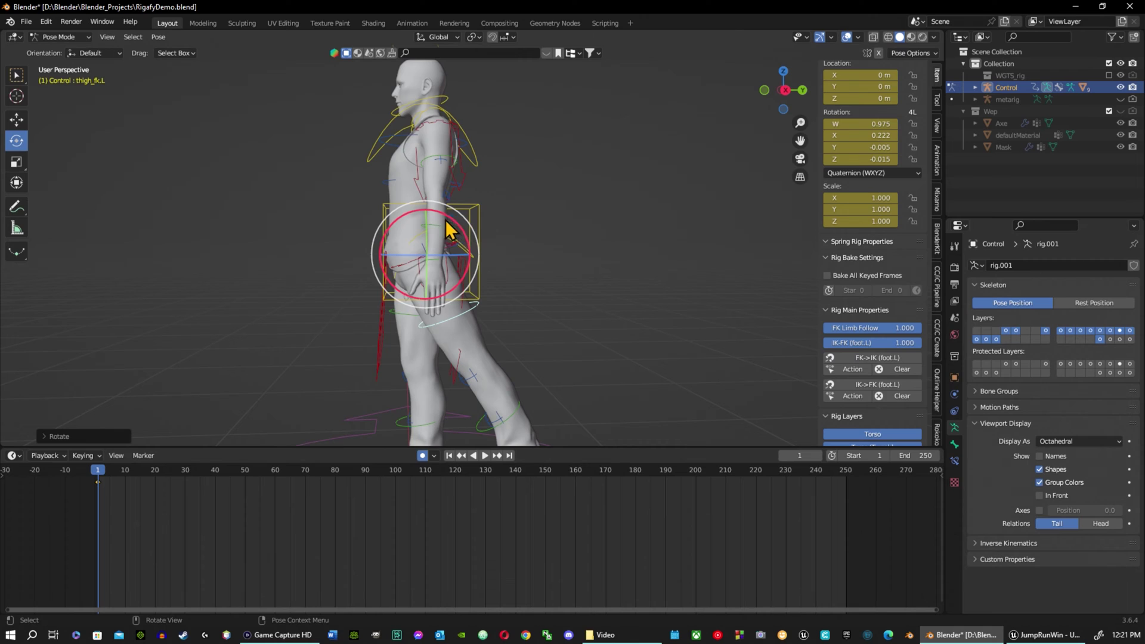
right_click(431, 221)
click(634, 268)
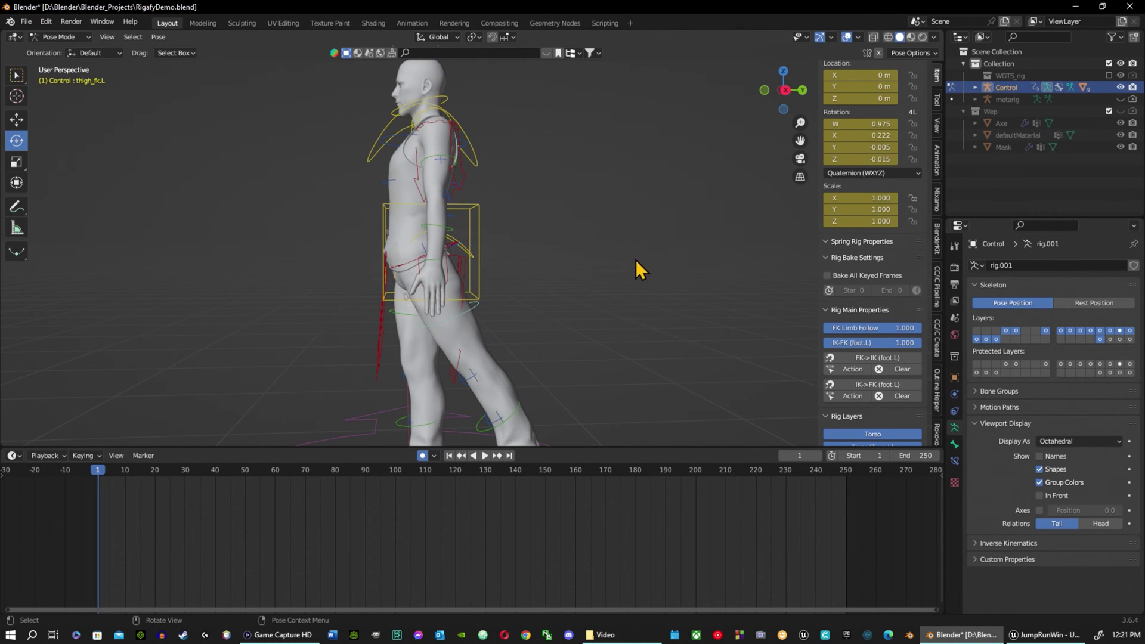
Step: Rotate upper_arm_fk.L forward on the red ring and upper_arm_fk.R the opposite way
click(432, 126)
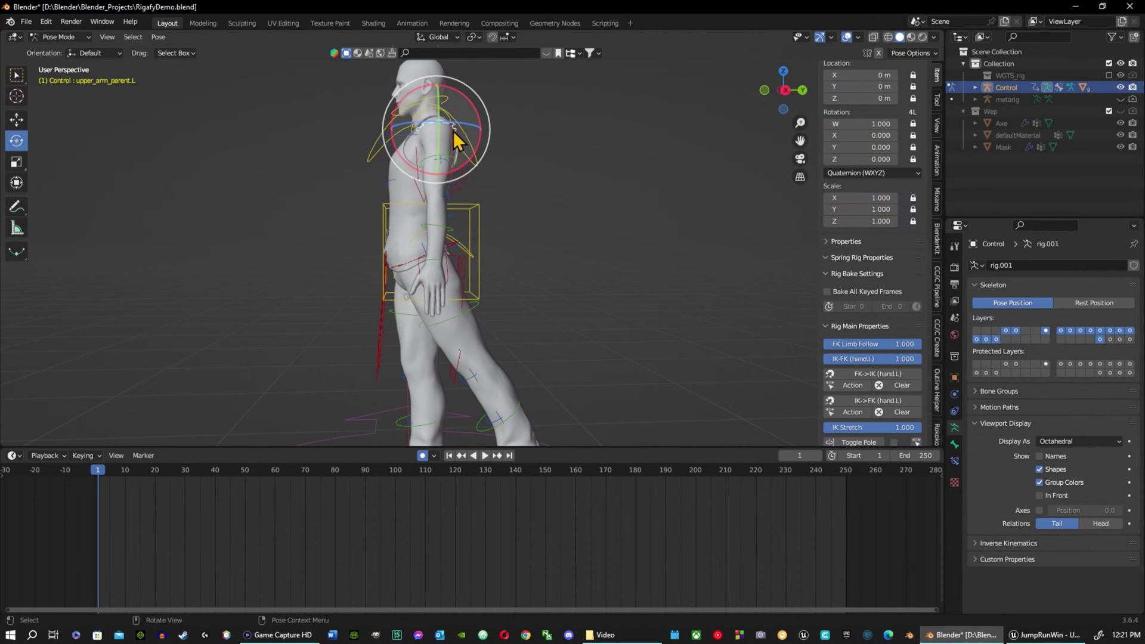
click(458, 121)
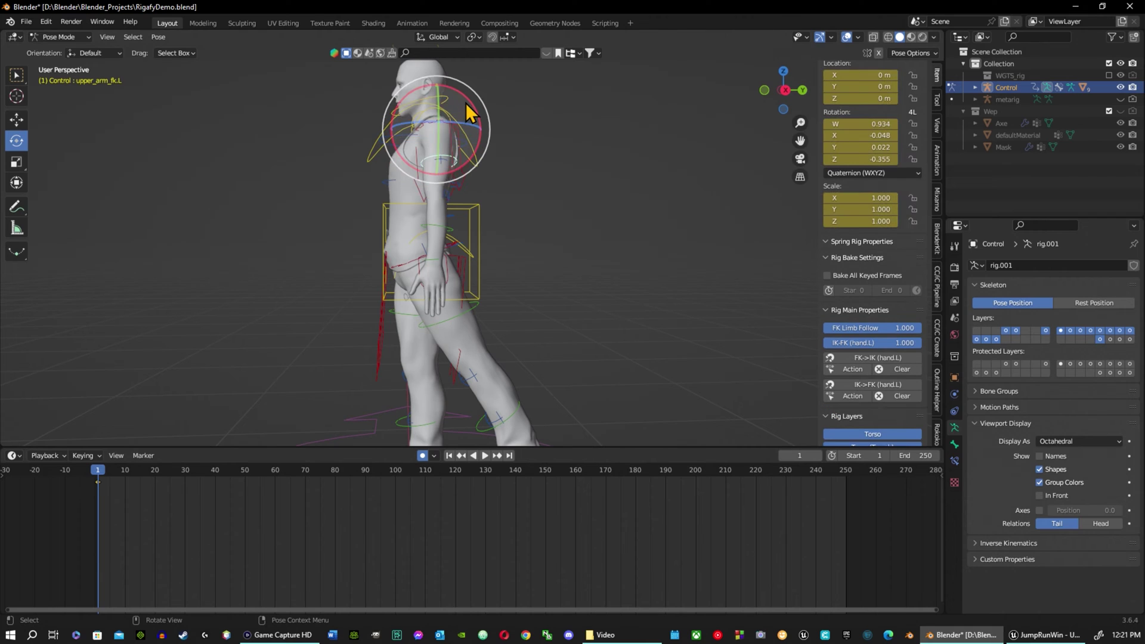
mouse_move(471, 102)
mouse_down()
mouse_move(481, 123)
mouse_move(492, 118)
mouse_move(473, 127)
mouse_move(470, 111)
mouse_move(479, 117)
mouse_up()
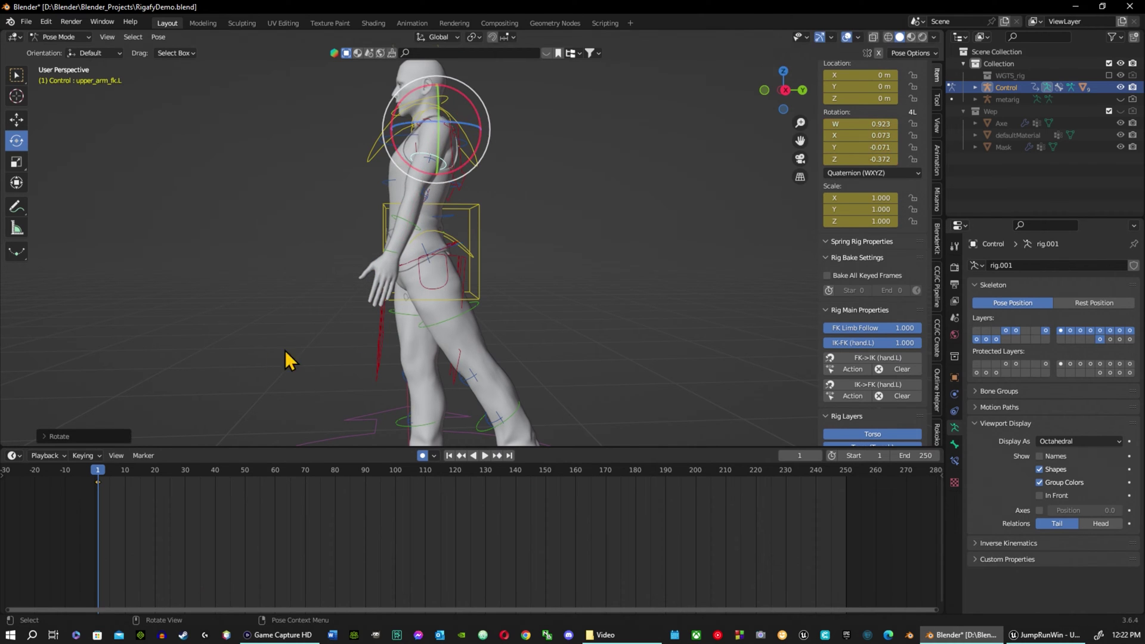
middle_drag(342, 235, 439, 287)
middle_drag(457, 179, 477, 205)
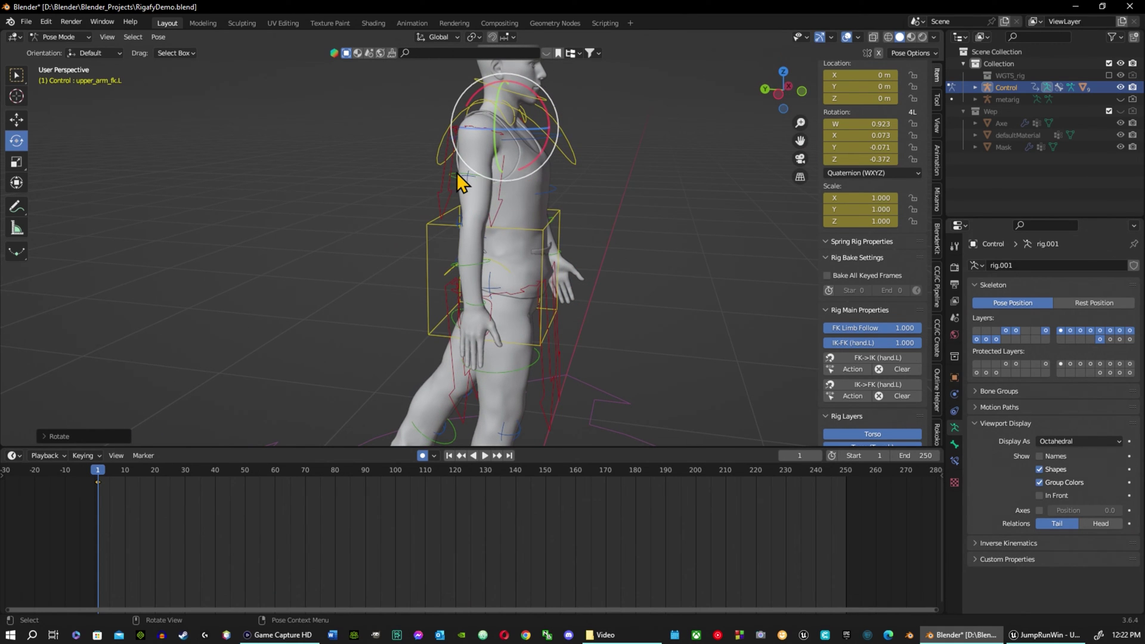
click(455, 174)
drag(507, 122, 536, 149)
Step: Nudge the right thigh tweak and rotate thigh_fk.R back to W 0.955, X -0.297
click(501, 370)
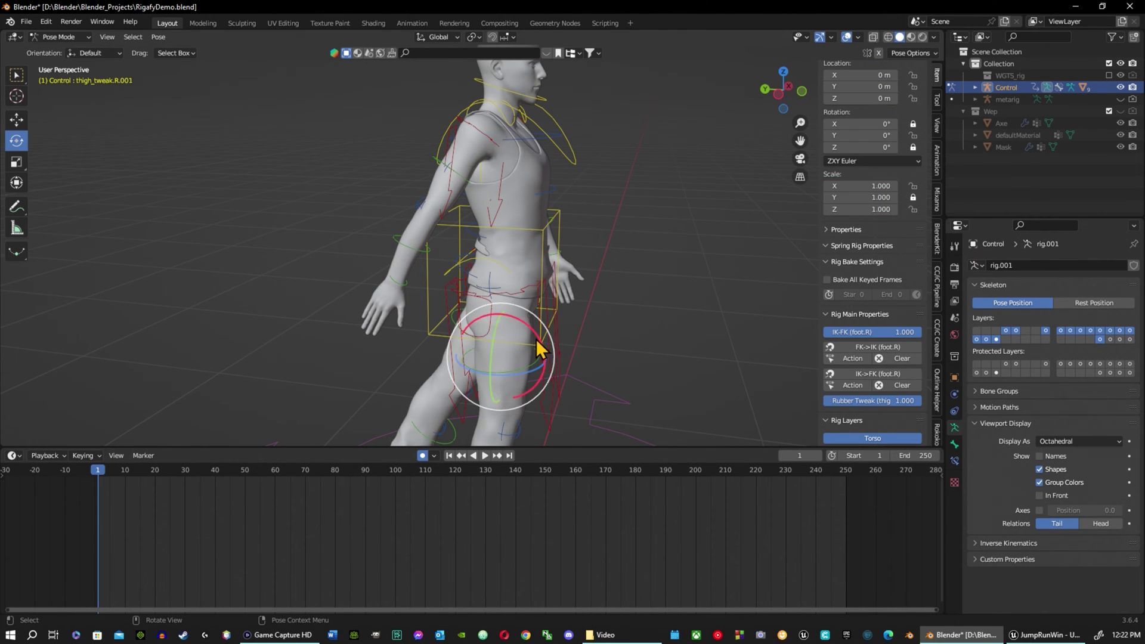
drag(536, 339, 522, 250)
click(528, 365)
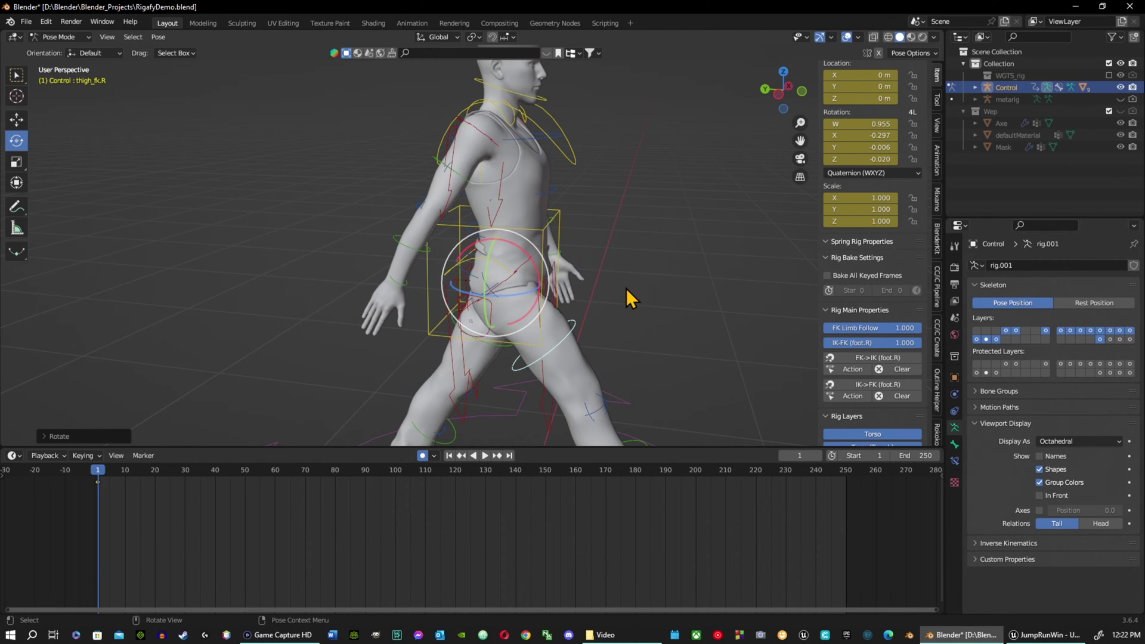
middle_drag(628, 288, 294, 206)
scroll(337, 204, up, 3)
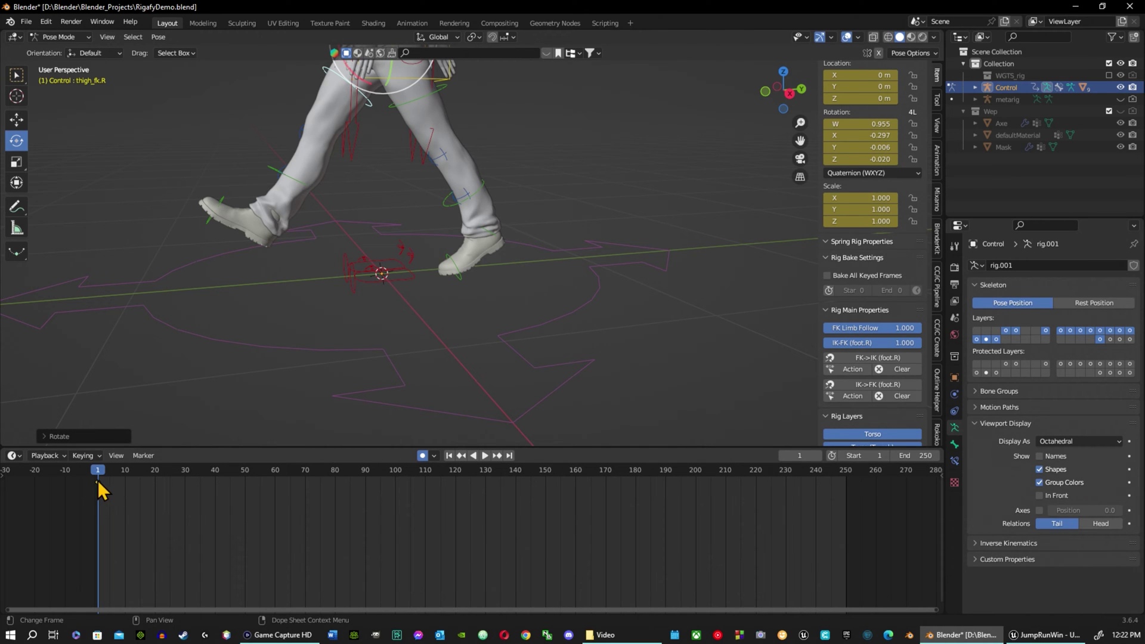
Step: Bend the right knee with shin_fk.R, then cancel a trial tilt of the right toe
click(294, 181)
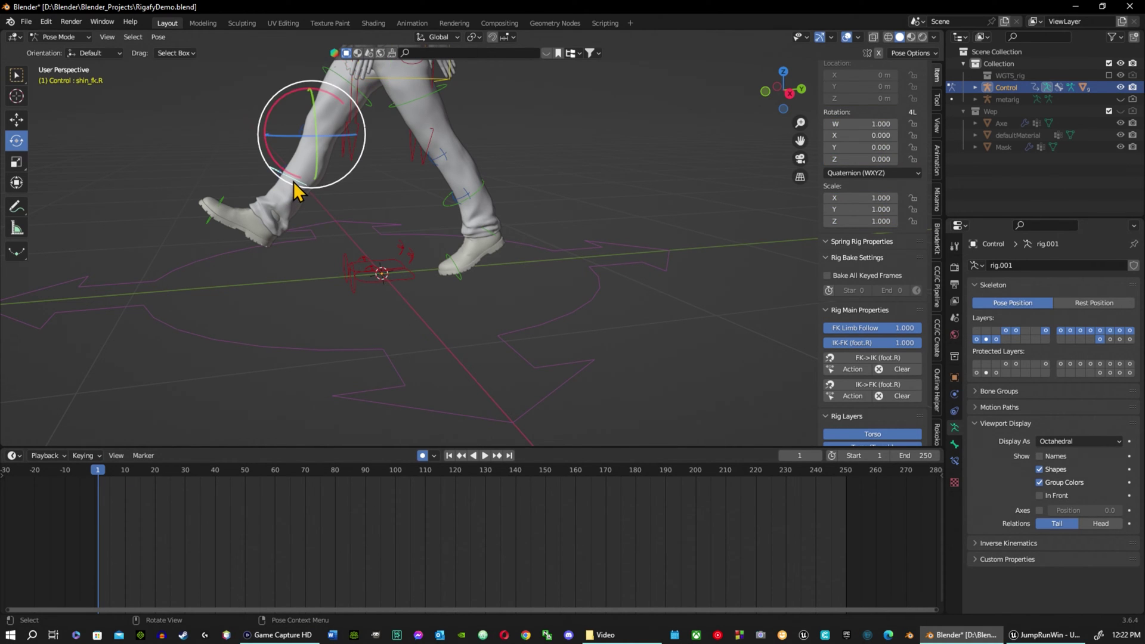
drag(276, 105, 263, 115)
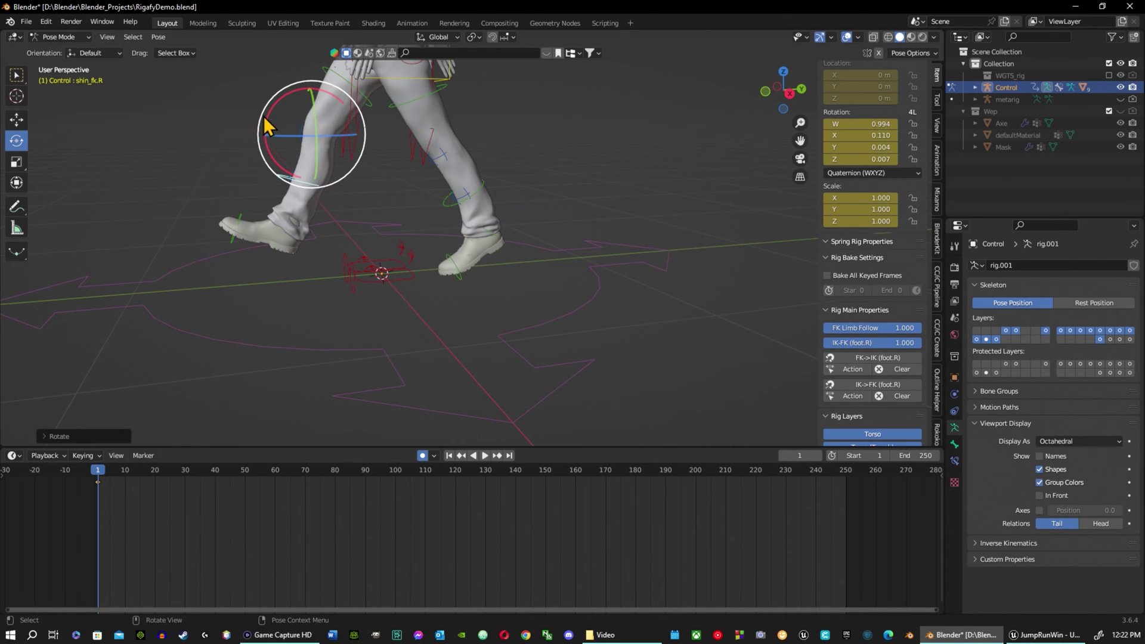
click(298, 243)
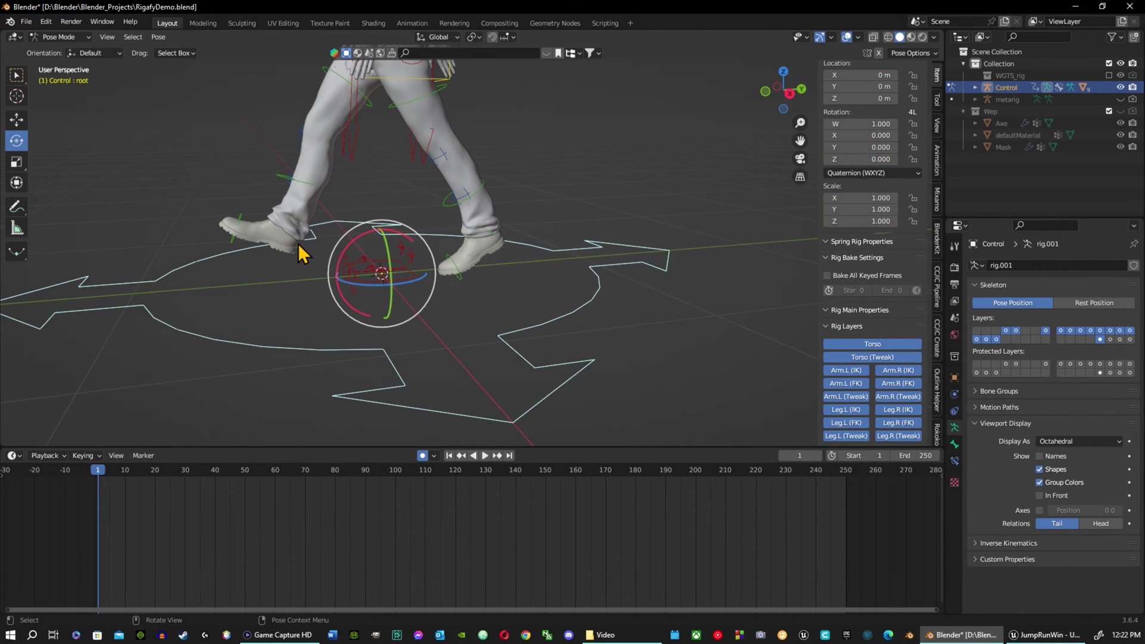
click(243, 232)
drag(254, 197, 254, 188)
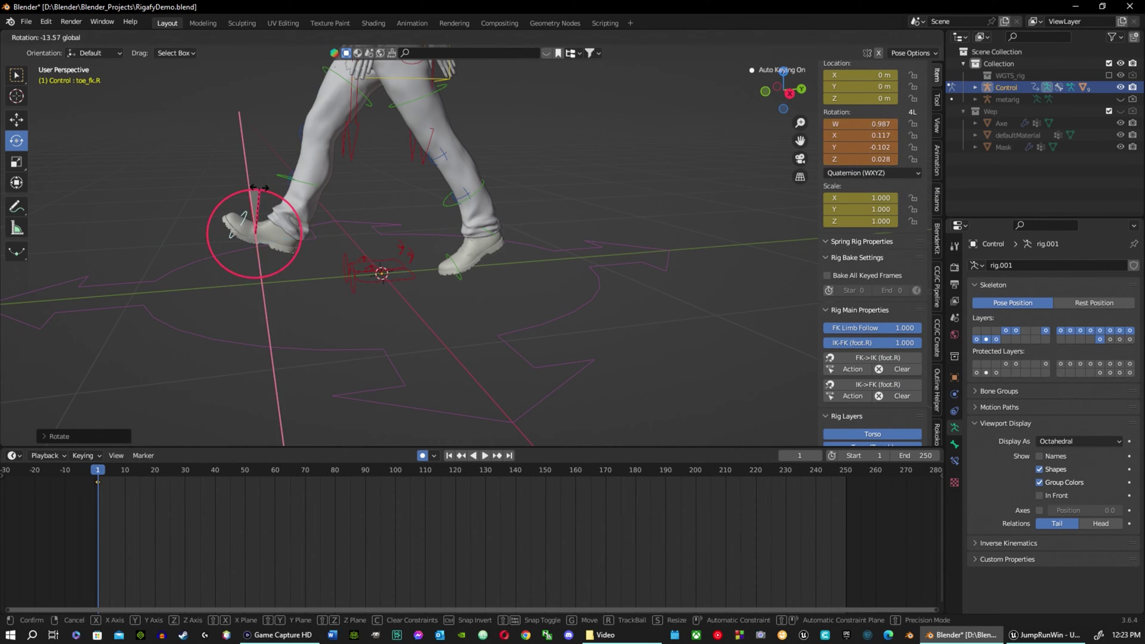
key(Escape)
Step: Rotate foot_tweak.R slightly to angle the right foot for the walking pose
click(315, 237)
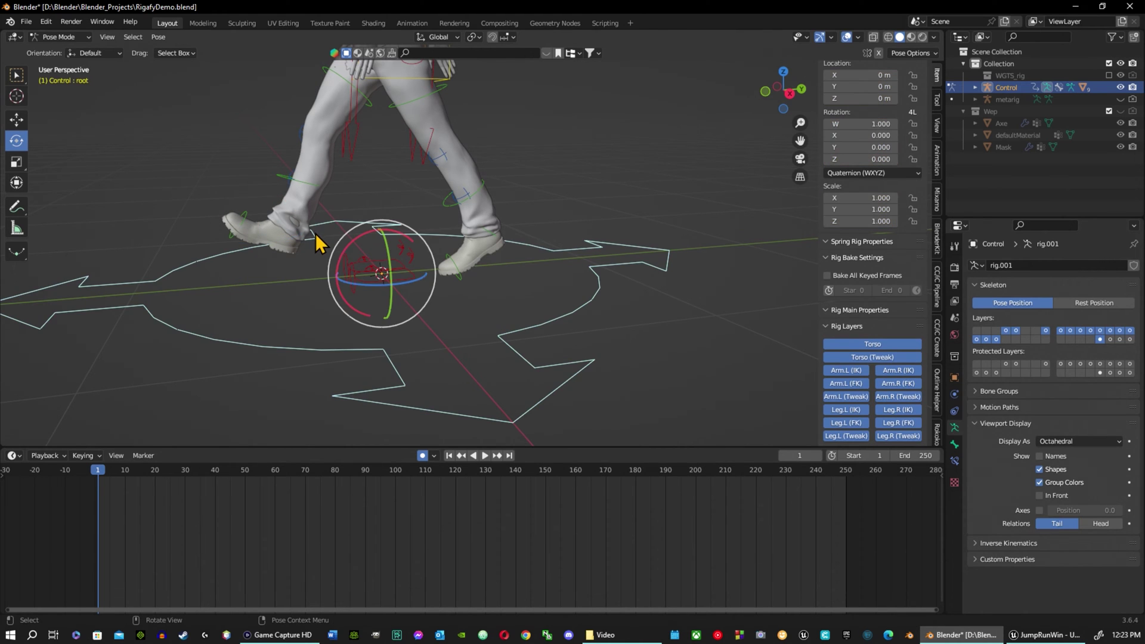
middle_drag(316, 234, 381, 296)
scroll(486, 319, up, 3)
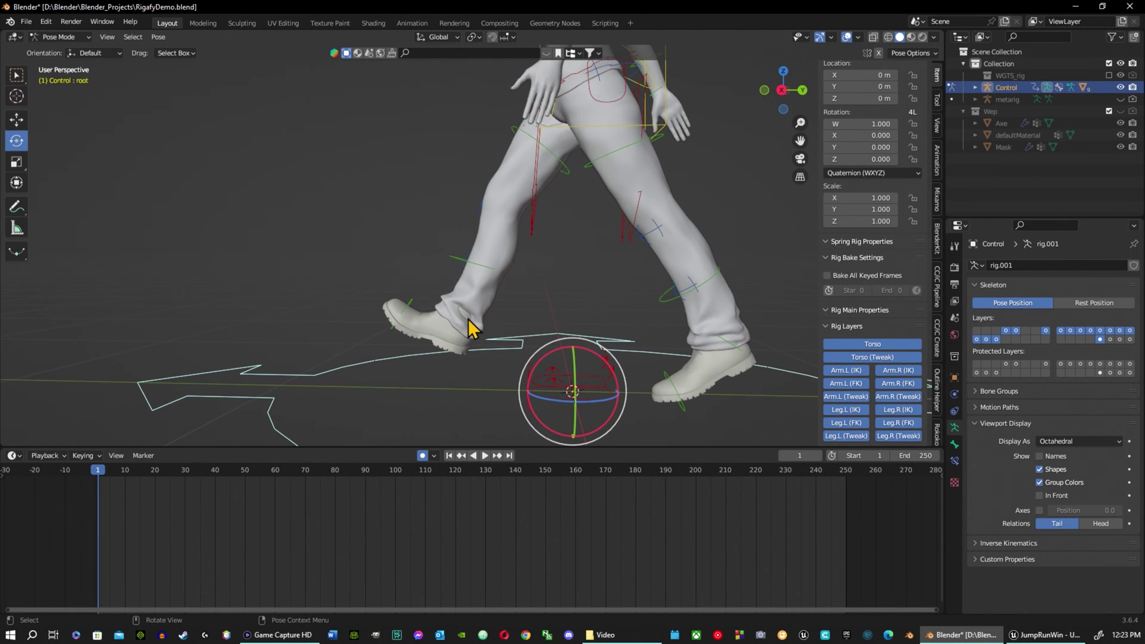
click(470, 319)
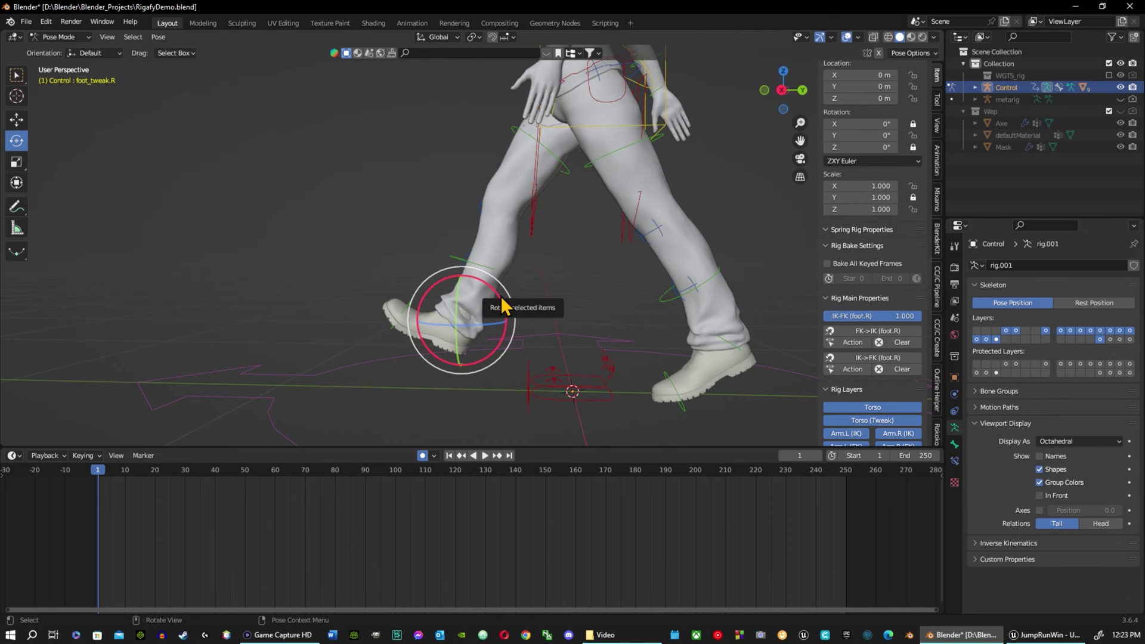
drag(501, 296, 480, 281)
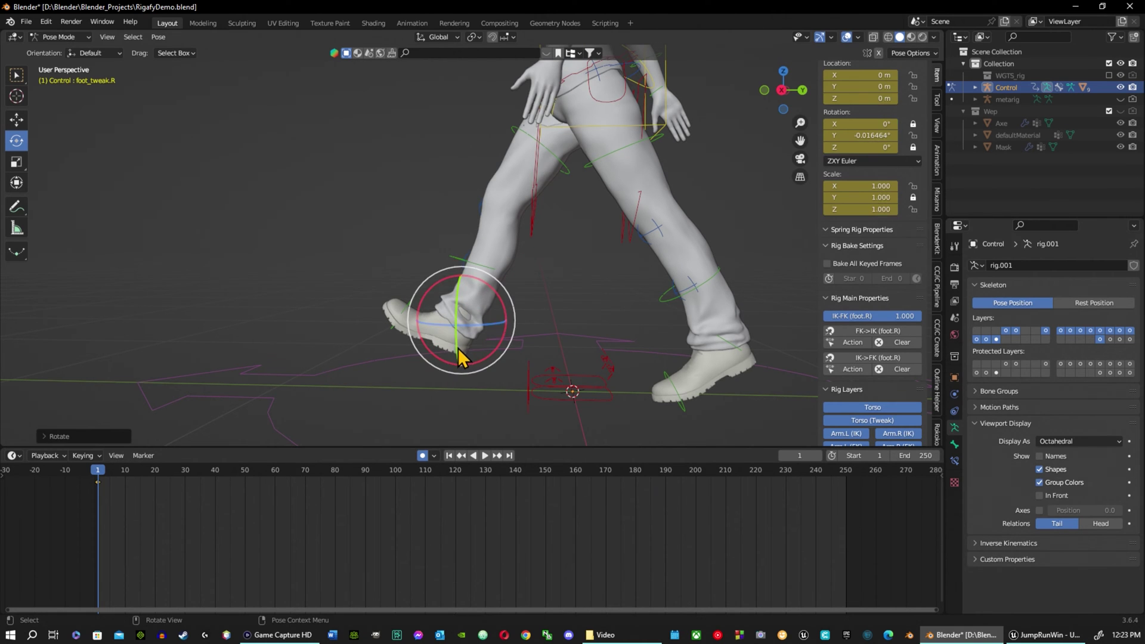
click(459, 350)
scroll(464, 352, up, 1)
scroll(460, 349, up, 1)
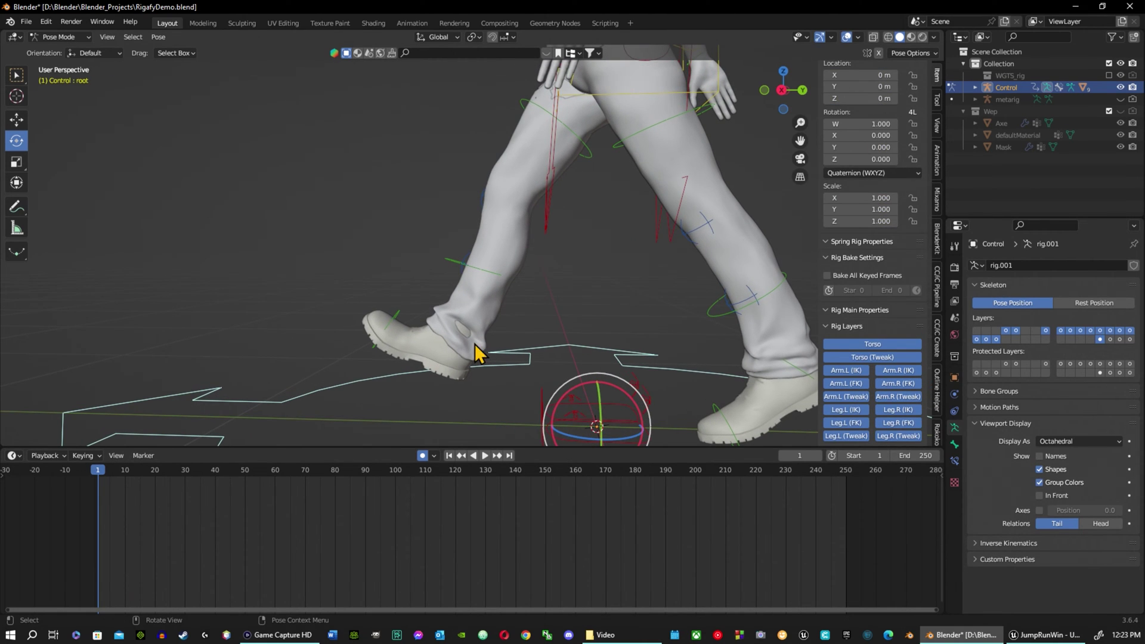
Step: Turn on Viewport Display > In Front so the rig's bones draw over the mesh
click(954, 445)
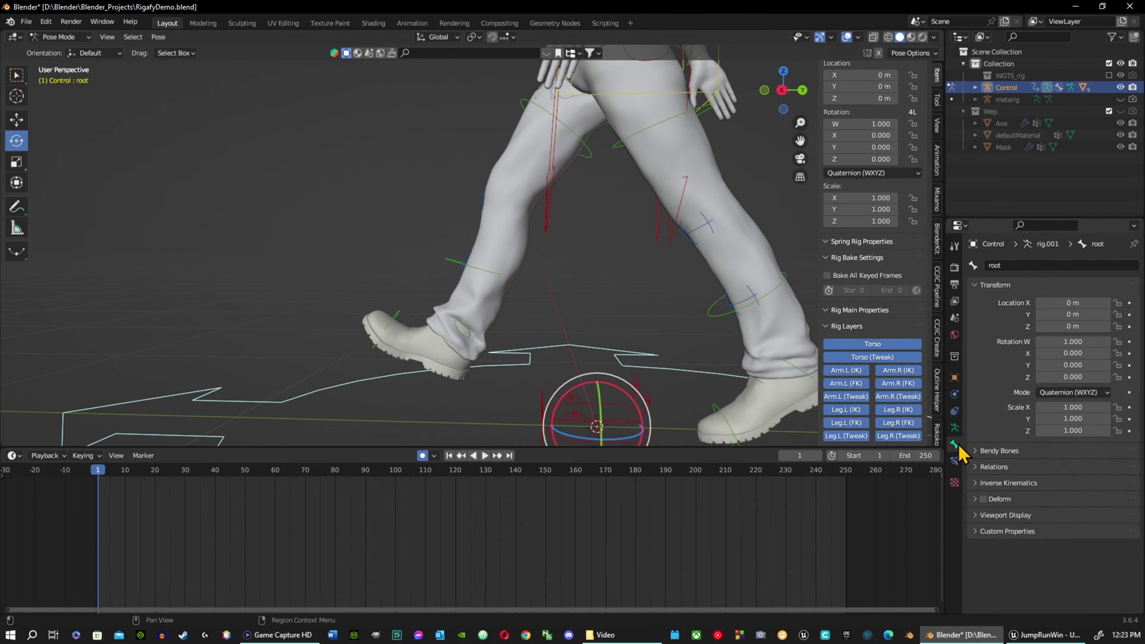
click(955, 427)
click(1039, 495)
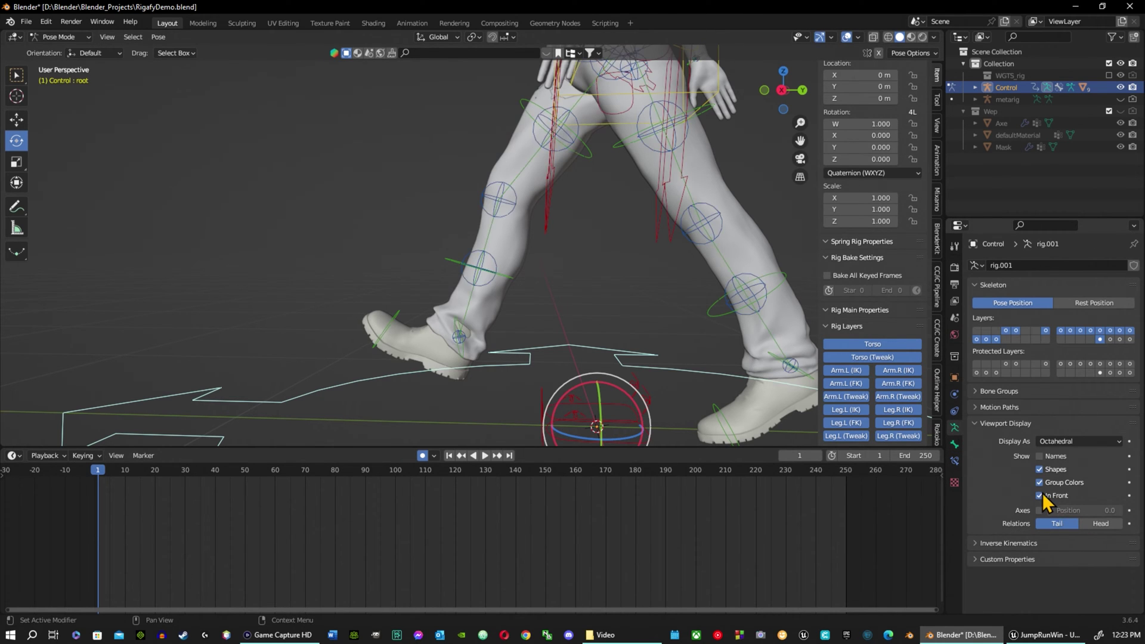
Step: Rotate the right FK foot about X and tilt the left toe slightly
click(460, 338)
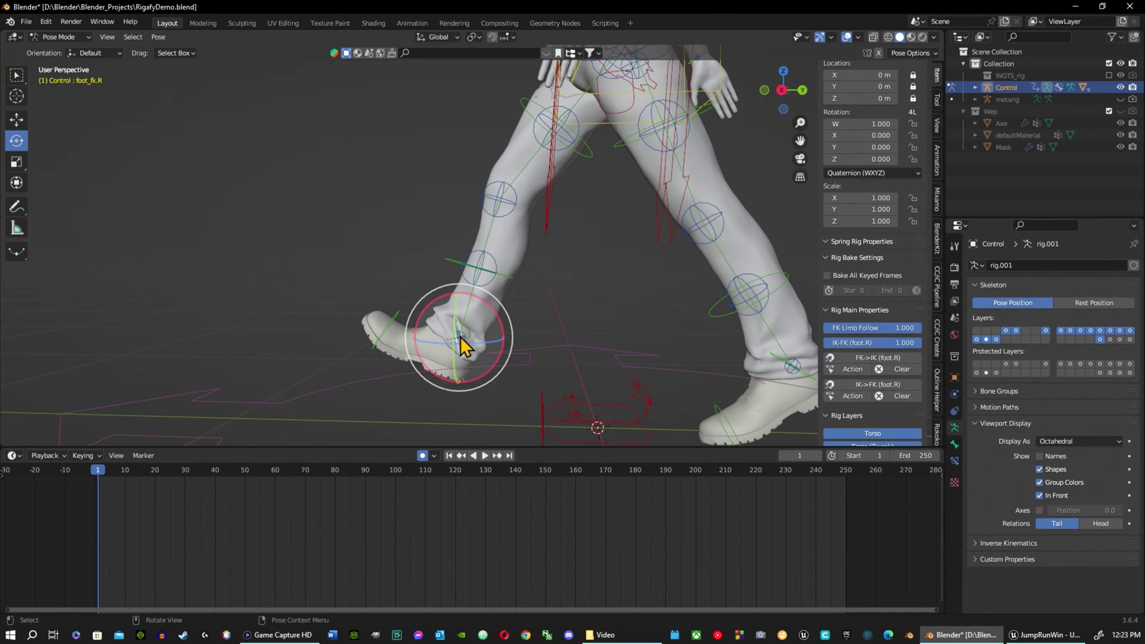
drag(495, 313, 478, 304)
middle_drag(626, 320, 525, 285)
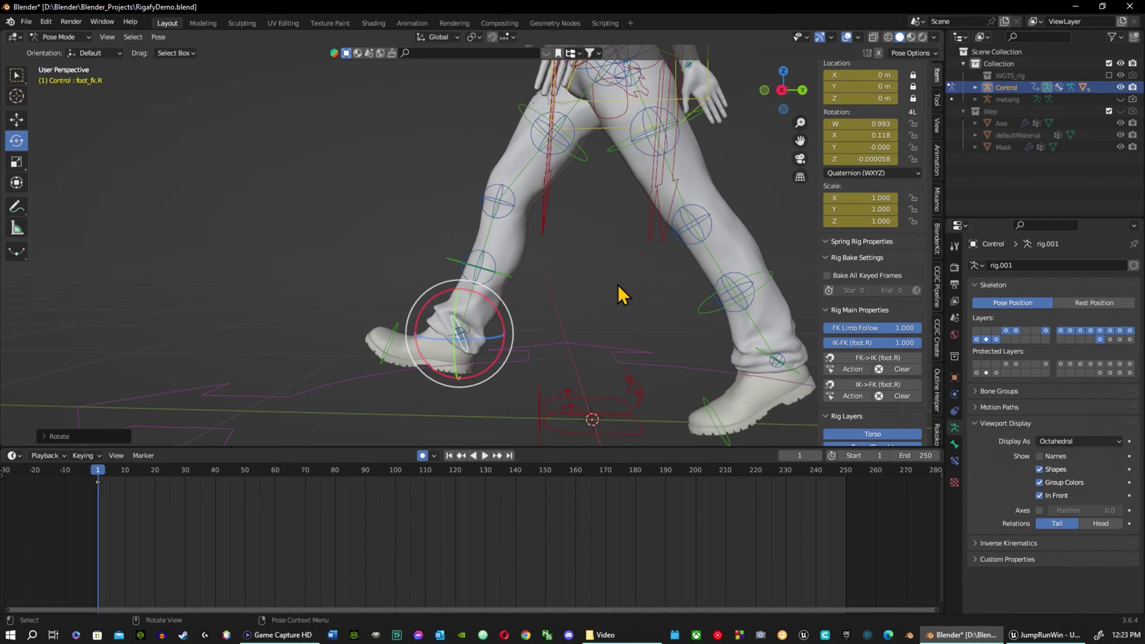
click(716, 425)
mouse_move(721, 378)
mouse_down()
mouse_move(731, 364)
mouse_move(724, 373)
mouse_up()
Step: Slide shin_tweak.L and shin_tweak.R along Y, right to X 0.002309, Y 0.012278, Z -0.04269 m
click(707, 245)
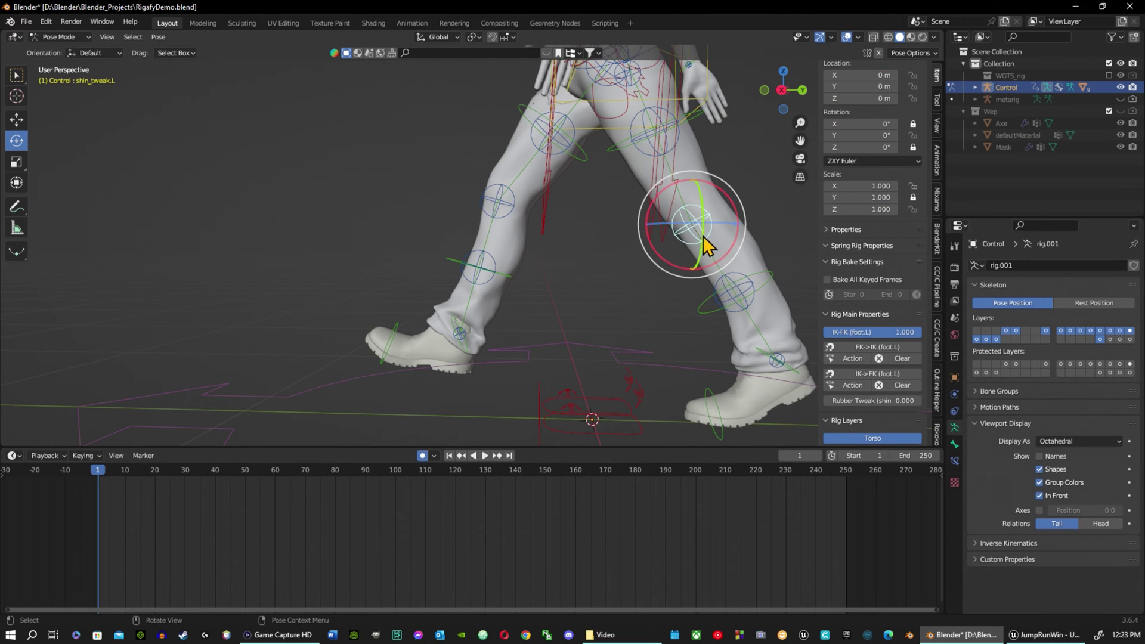
key(shift+space)
key(g)
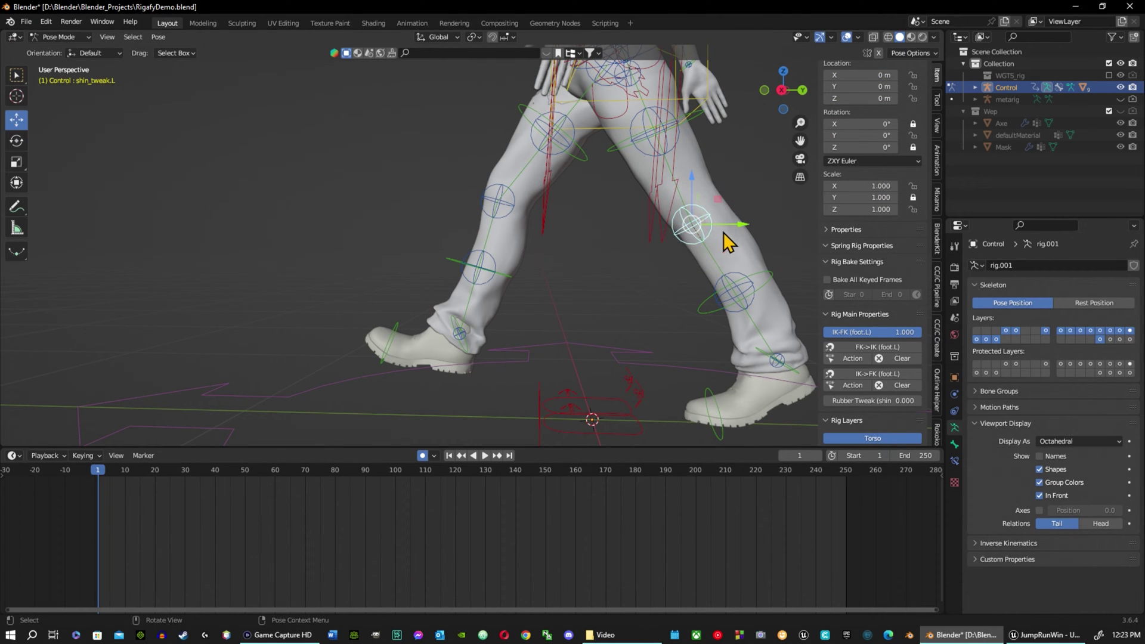
mouse_move(739, 229)
mouse_down()
mouse_move(720, 228)
mouse_move(726, 239)
mouse_up()
click(726, 294)
click(503, 213)
key(g)
key(y)
click(545, 203)
middle_drag(544, 203, 631, 134)
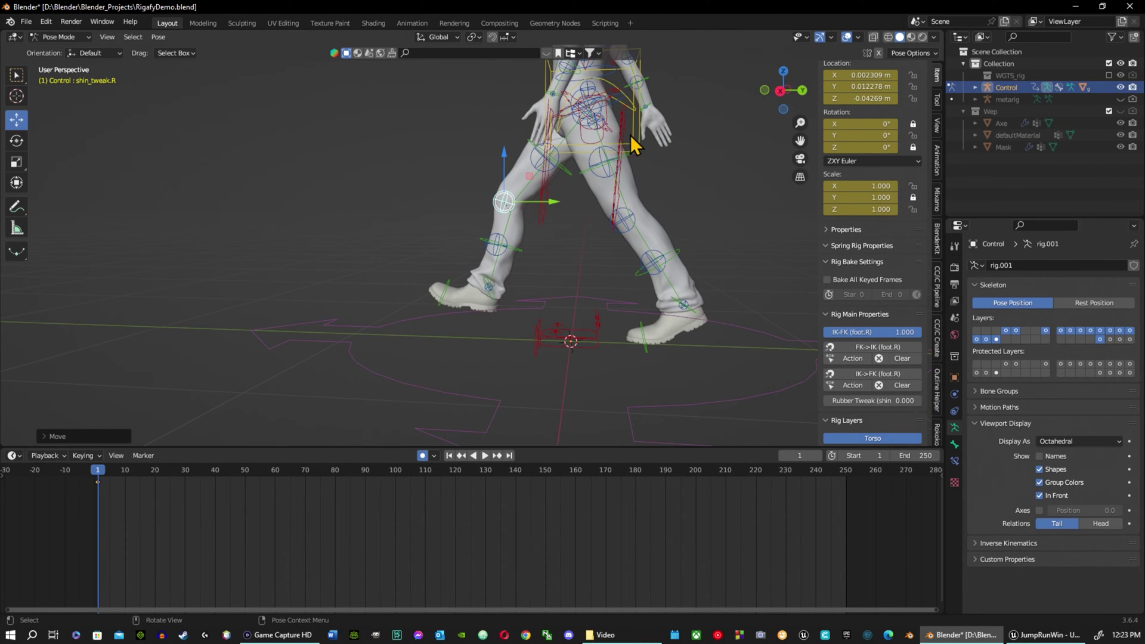
Step: In Right Ortho view, move the left and right thigh tweak controls along Y
click(607, 167)
key(grave)
click(613, 164)
scroll(434, 280, up, 3)
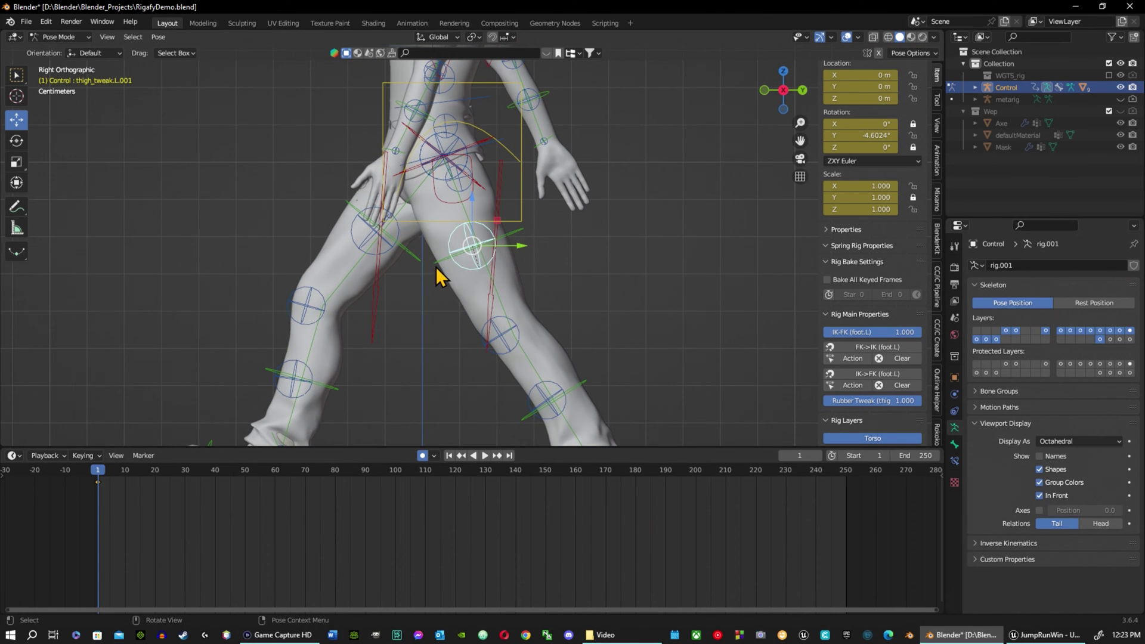
key(g)
key(y)
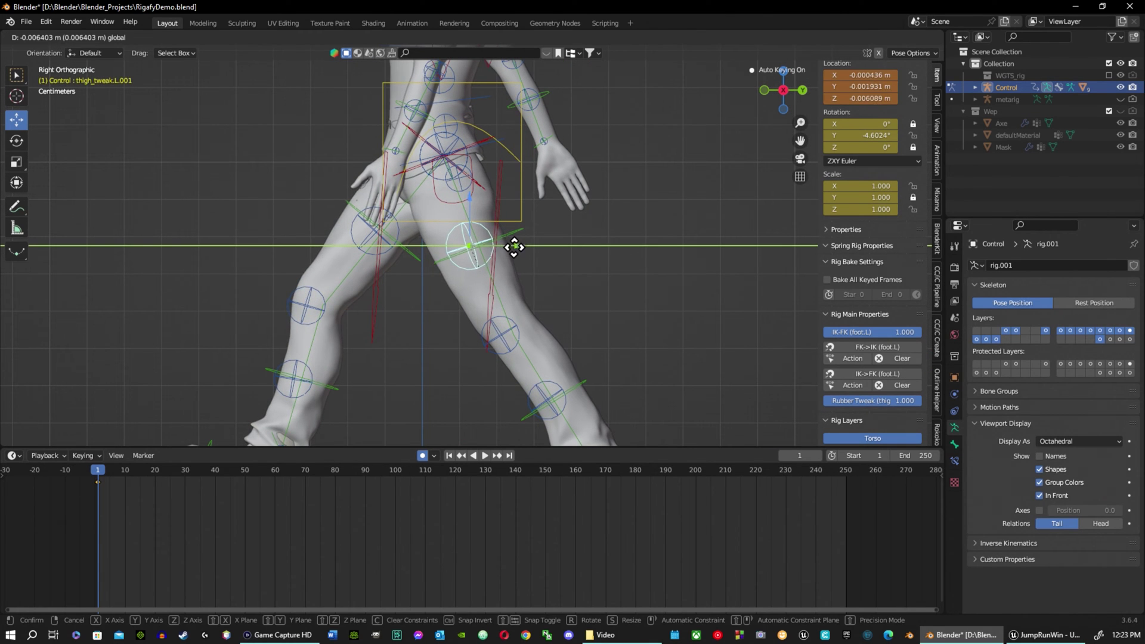
click(425, 243)
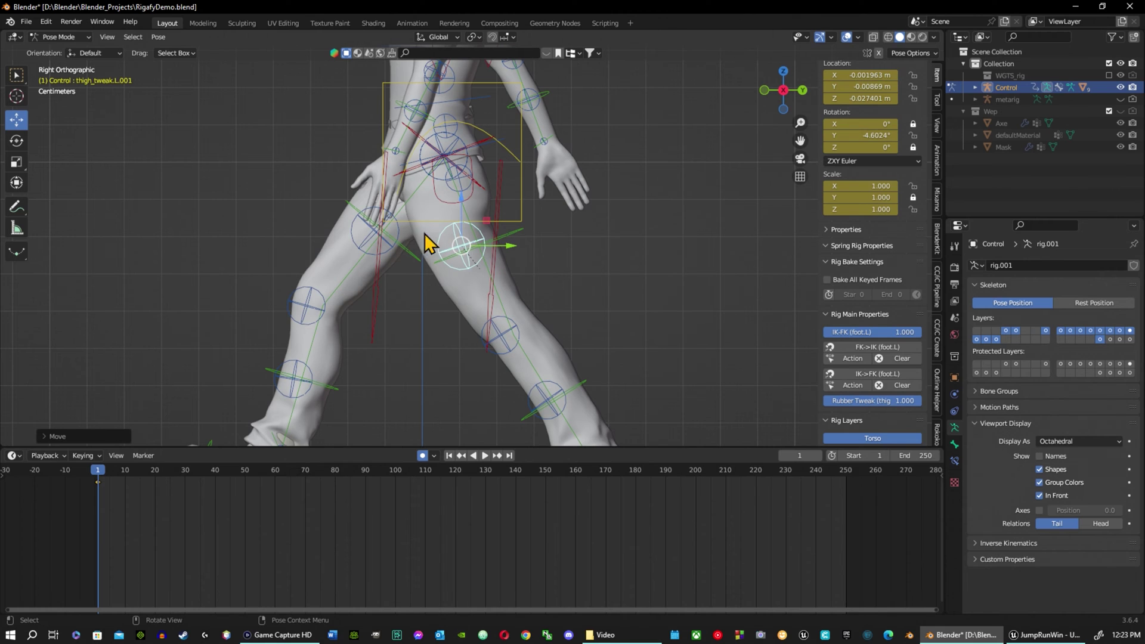
click(373, 236)
key(g)
key(y)
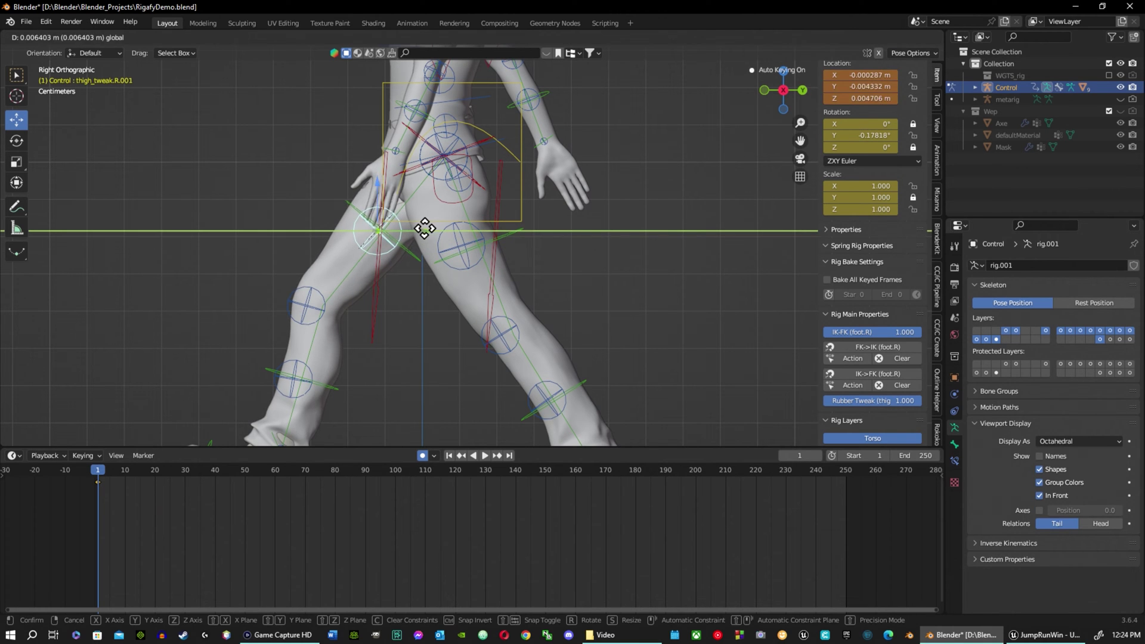
click(426, 263)
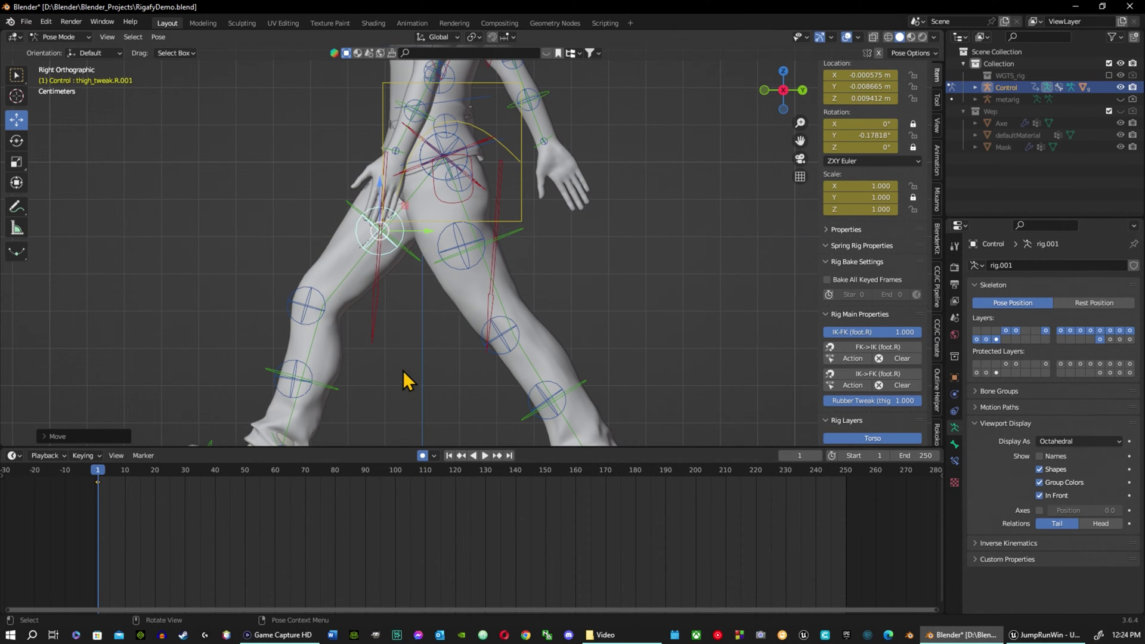
Step: Adjust shin_fk.R, raise shin_tweak.R.001, and rotate foot_fk.R to W 0.993, X 0.118
scroll(403, 373, down, 5)
middle_drag(388, 299, 391, 332)
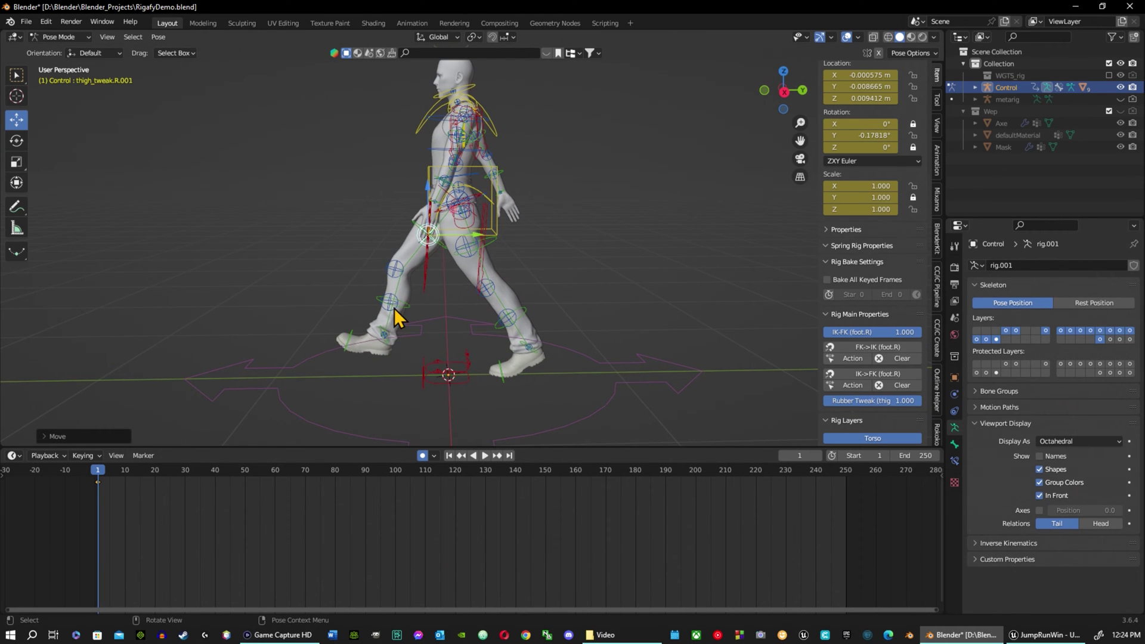
click(394, 308)
drag(401, 232, 406, 243)
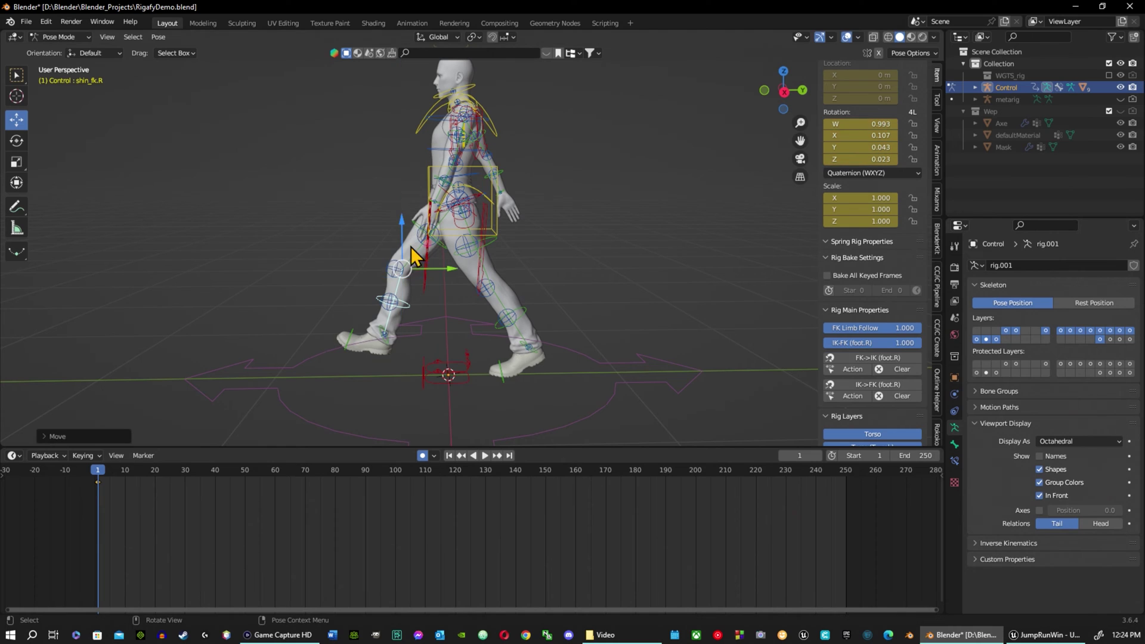
click(394, 311)
drag(392, 252, 391, 254)
click(388, 343)
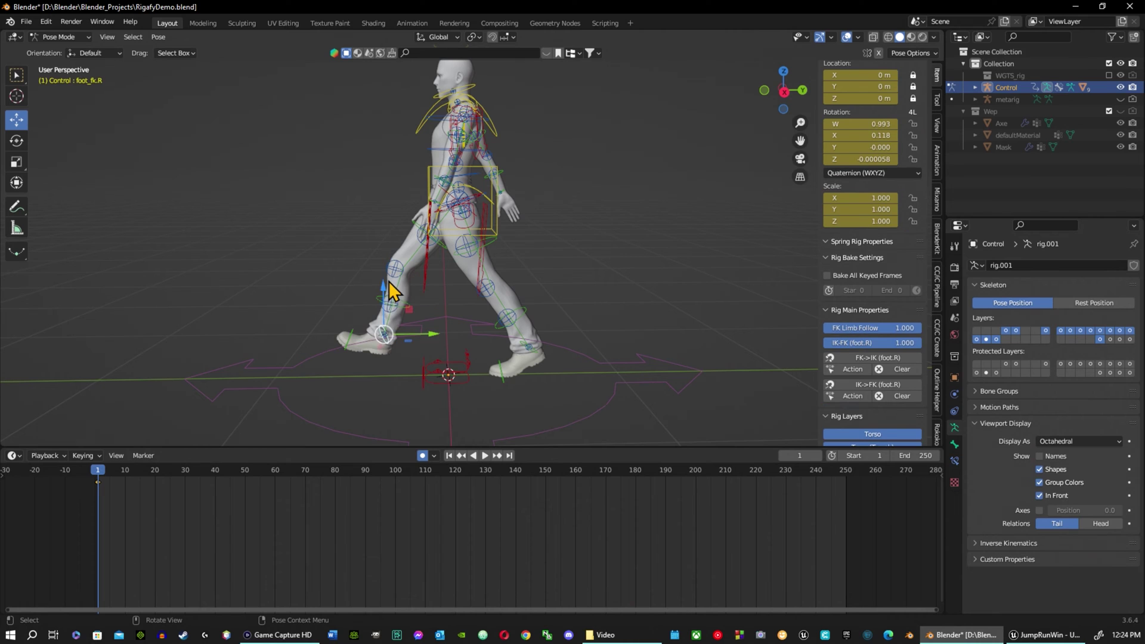
drag(387, 294, 376, 349)
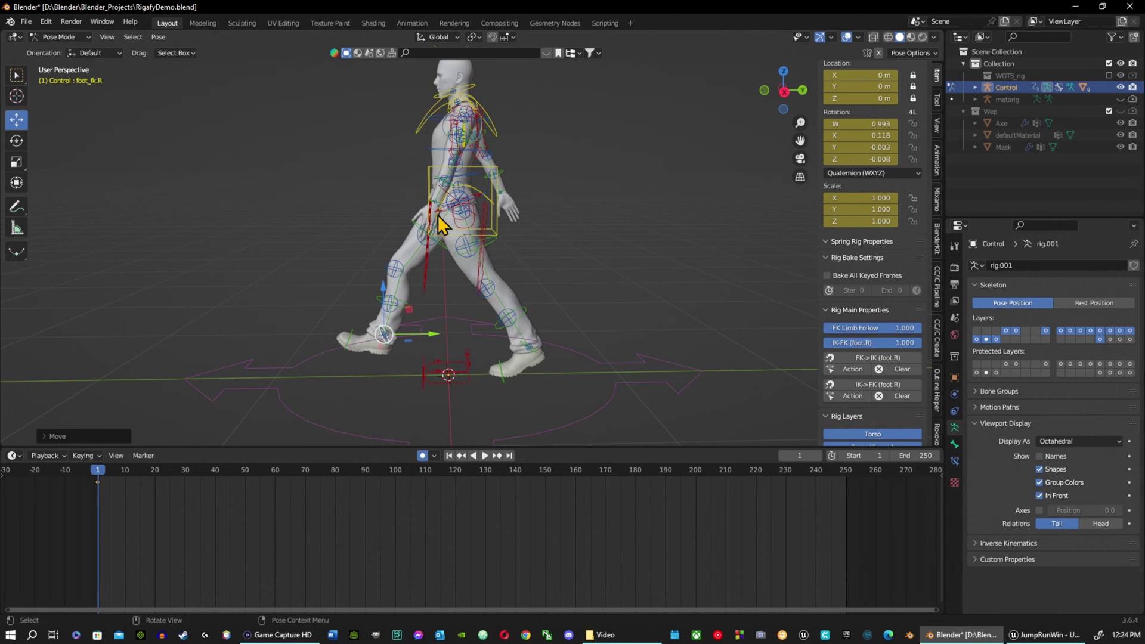
mouse_move(440, 212)
middle_down()
mouse_move(447, 198)
mouse_move(426, 206)
middle_up()
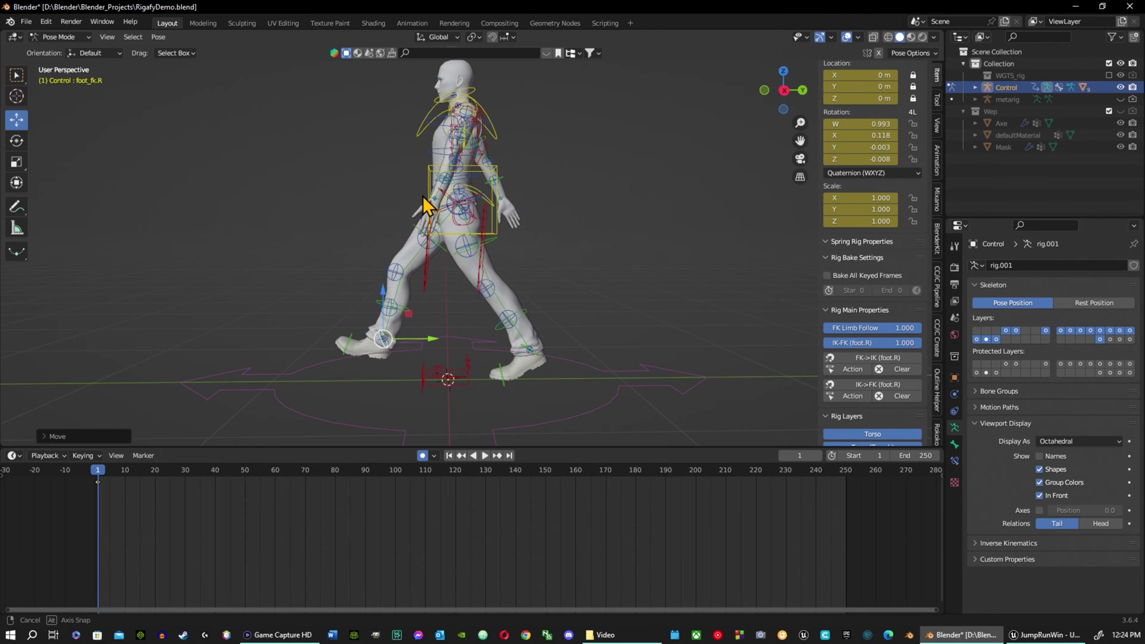
Step: Shift forearm_tweak.L along Y with the Move gizmo's Y arrow
click(453, 191)
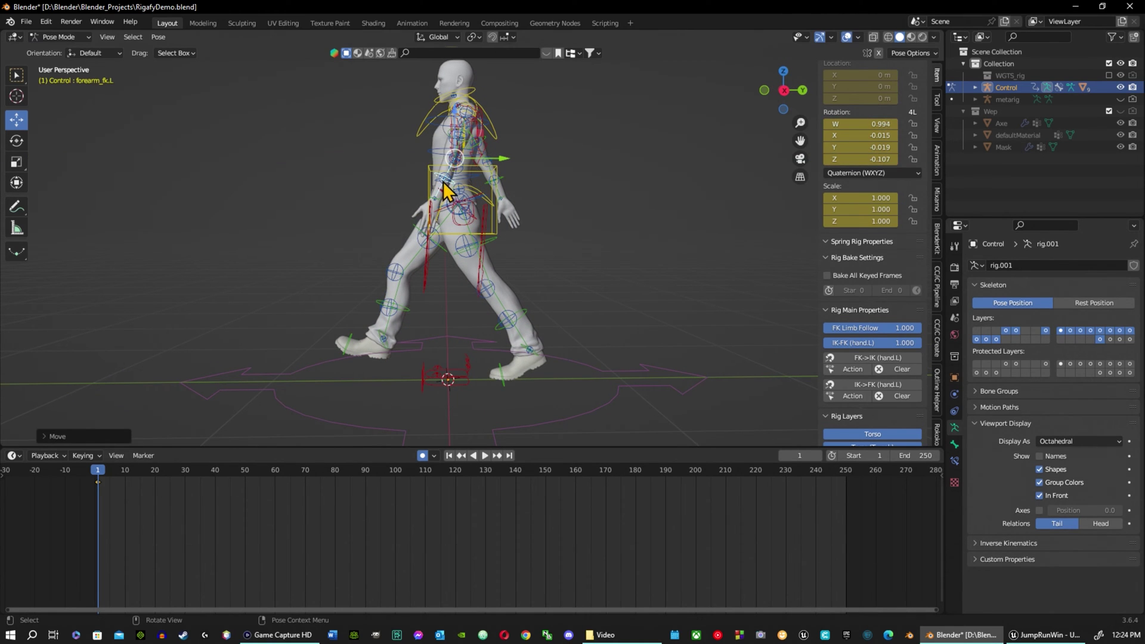
click(456, 158)
drag(501, 159, 495, 167)
key(grave)
key(KP_3)
scroll(477, 217, down, 10)
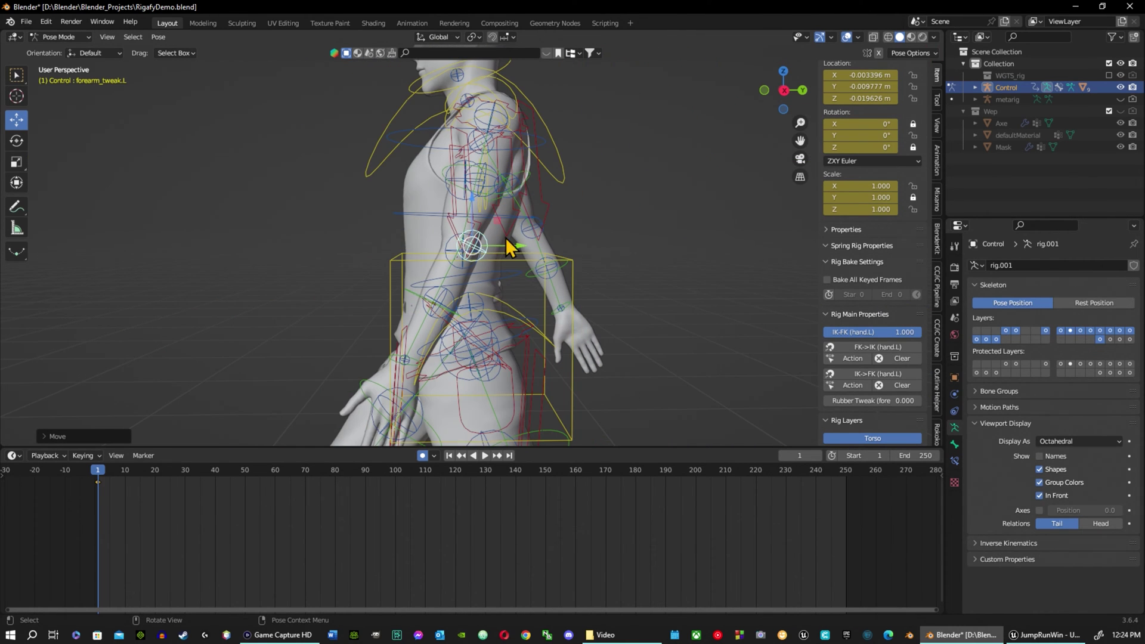
drag(520, 250, 397, 398)
Step: Rotate hand_fk.L about X on the rotate gizmo's red ring
click(411, 377)
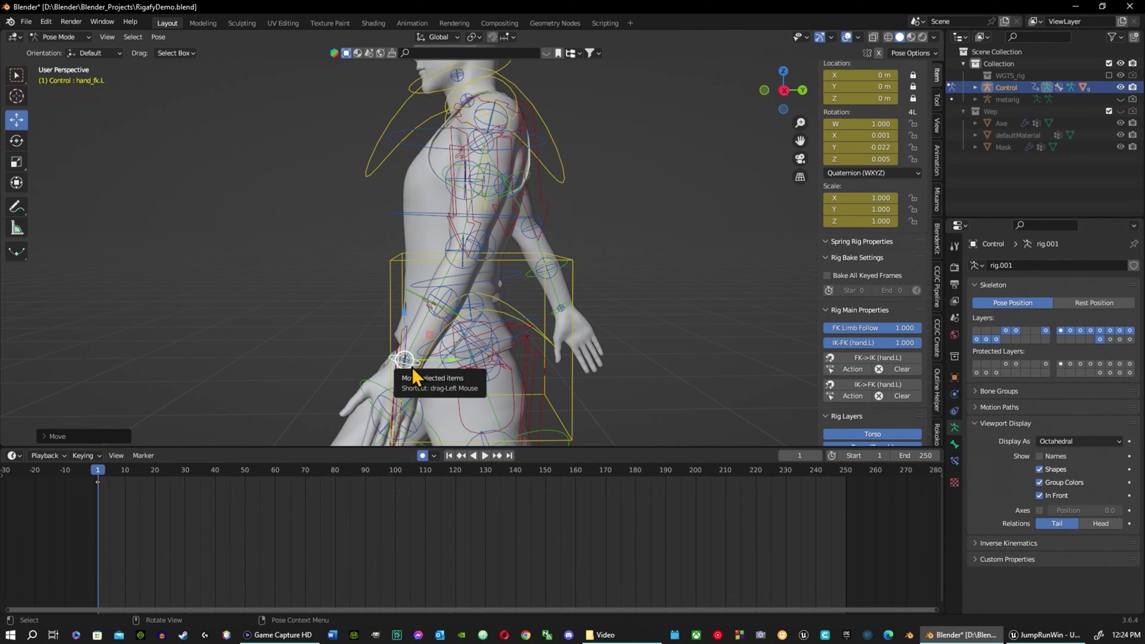
key(shift+space)
key(s)
mouse_move(417, 396)
middle_down()
mouse_move(473, 388)
mouse_move(421, 378)
middle_up()
key(shift+space)
key(r)
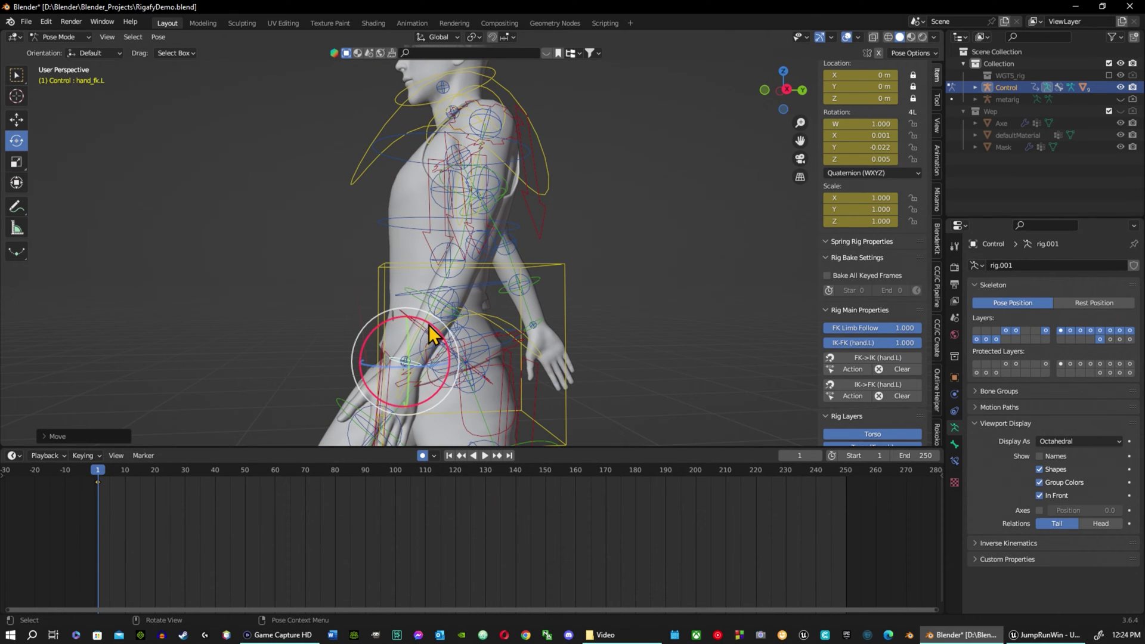
drag(432, 335, 444, 333)
middle_drag(316, 312, 601, 304)
Step: Shift forearm_tweak.R along Y and rotate hand_fk.R to W 0.974, X 0.223
click(468, 246)
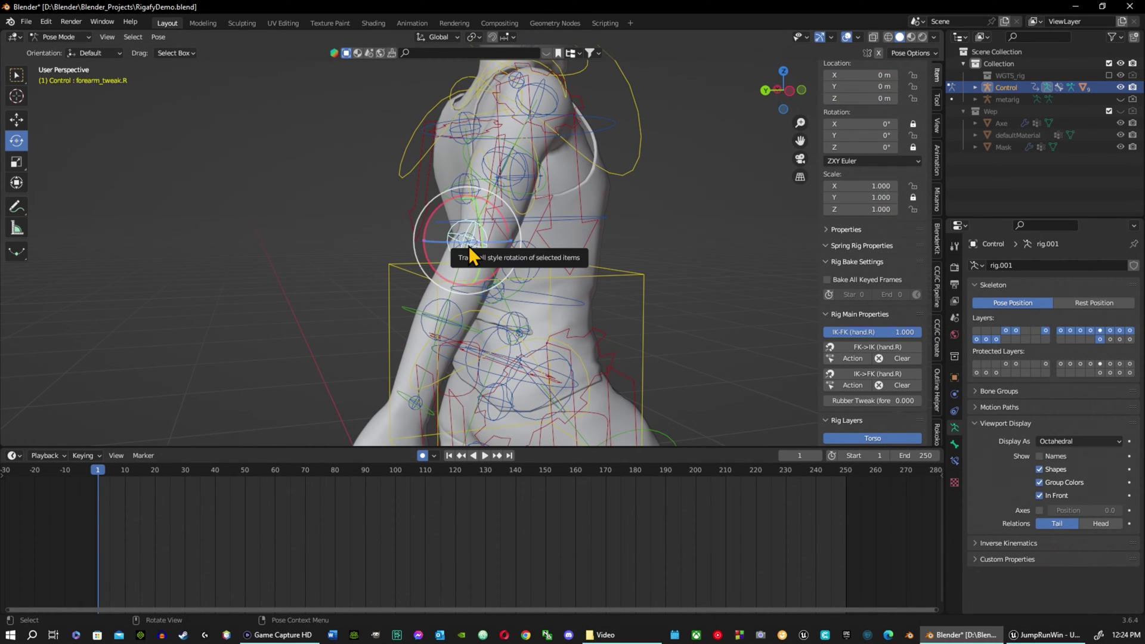
key(shift+space)
key(g)
drag(416, 237, 391, 241)
scroll(447, 350, down, 4)
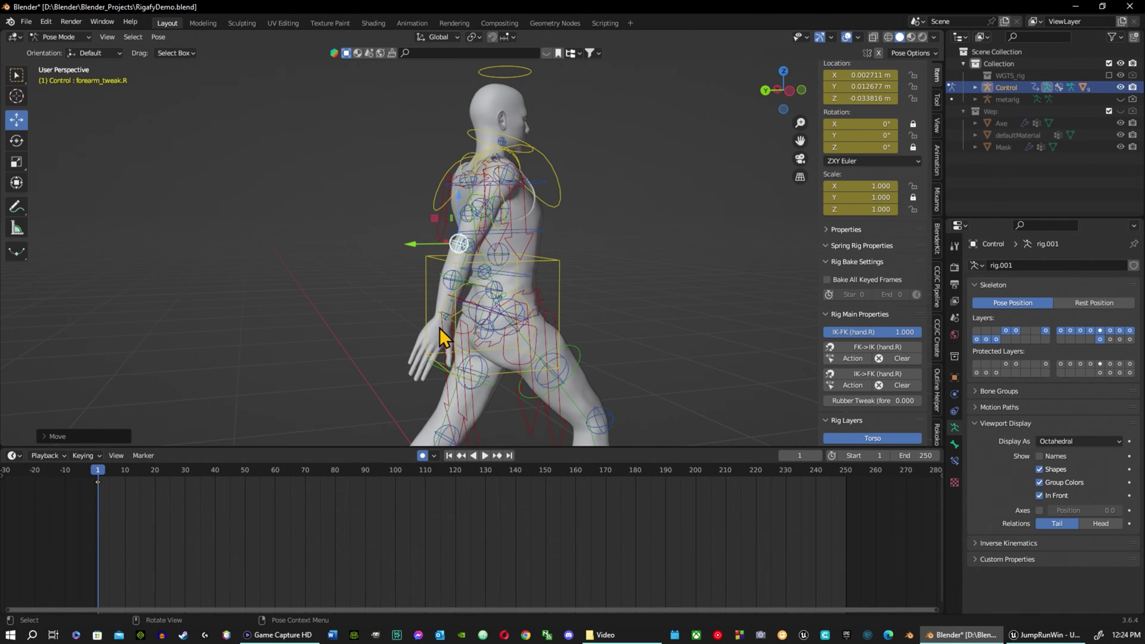
click(444, 322)
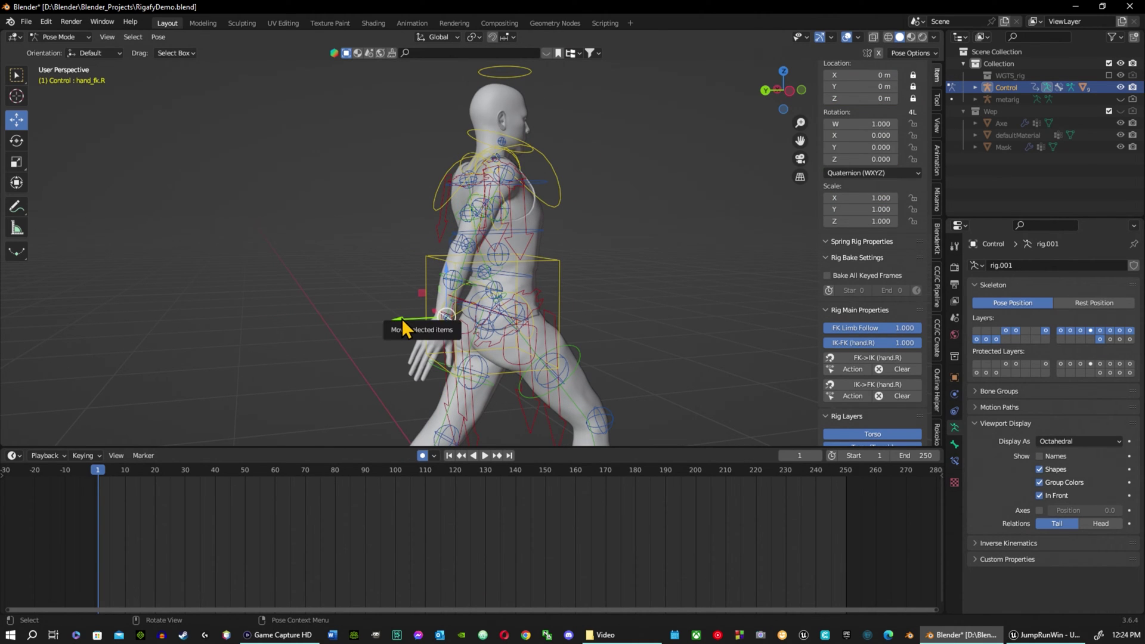
key(r)
drag(427, 282, 399, 303)
middle_drag(501, 313, 557, 316)
Step: Nudge tweak_spine.002 and the right arm IK control so both get keyed at frame 1
scroll(495, 378, down, 4)
scroll(490, 370, up, 5)
scroll(557, 316, up, 4)
click(361, 261)
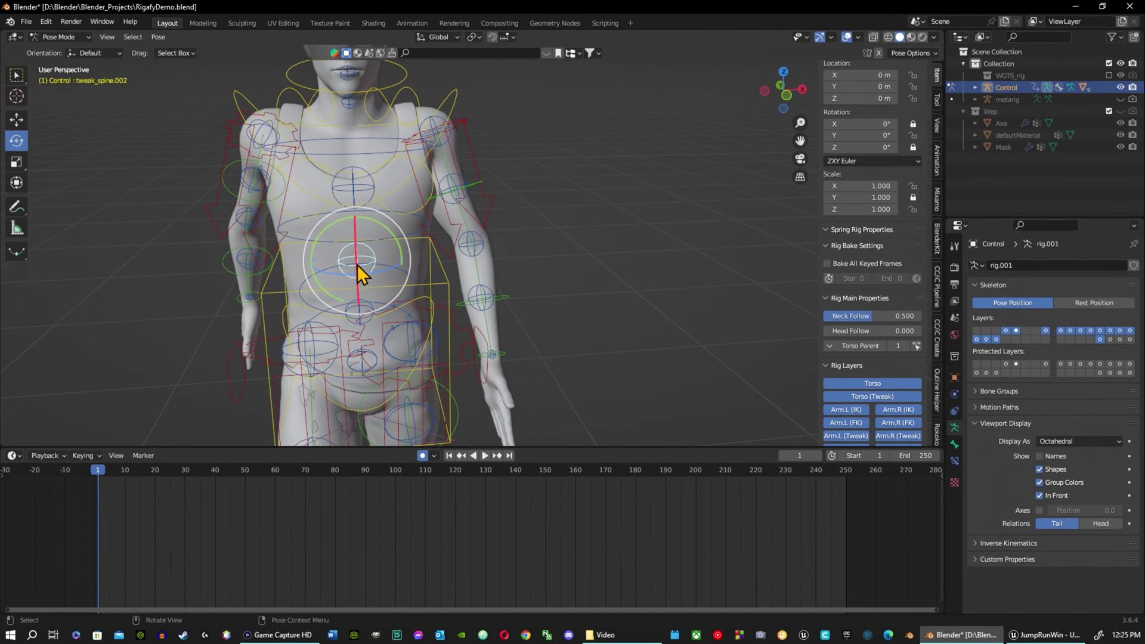
key(shift+space)
key(g)
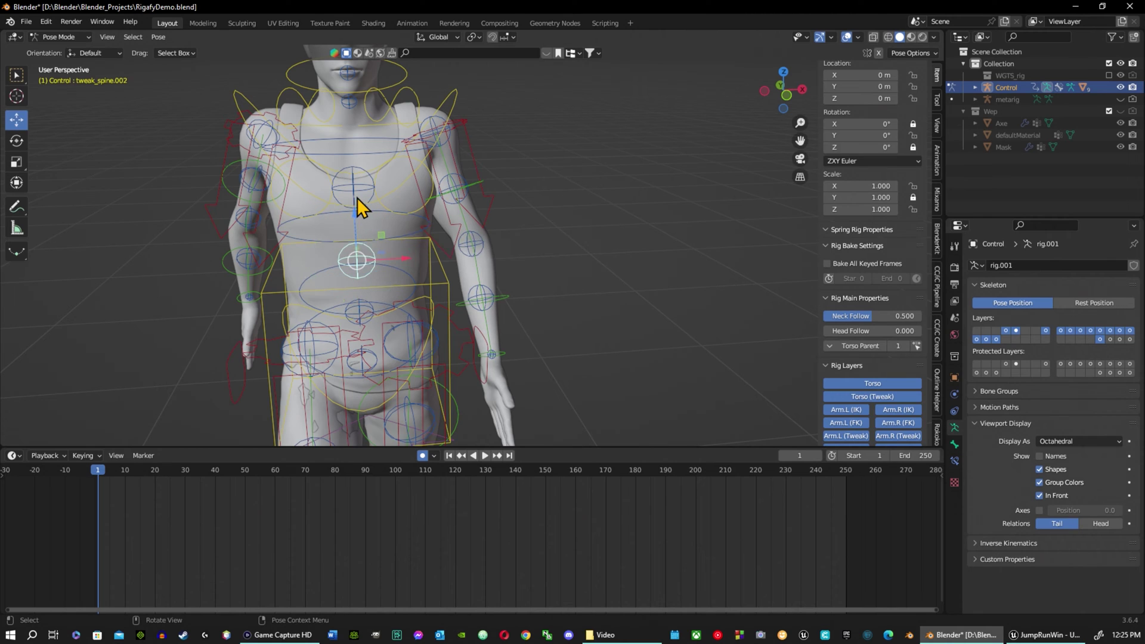
key(g)
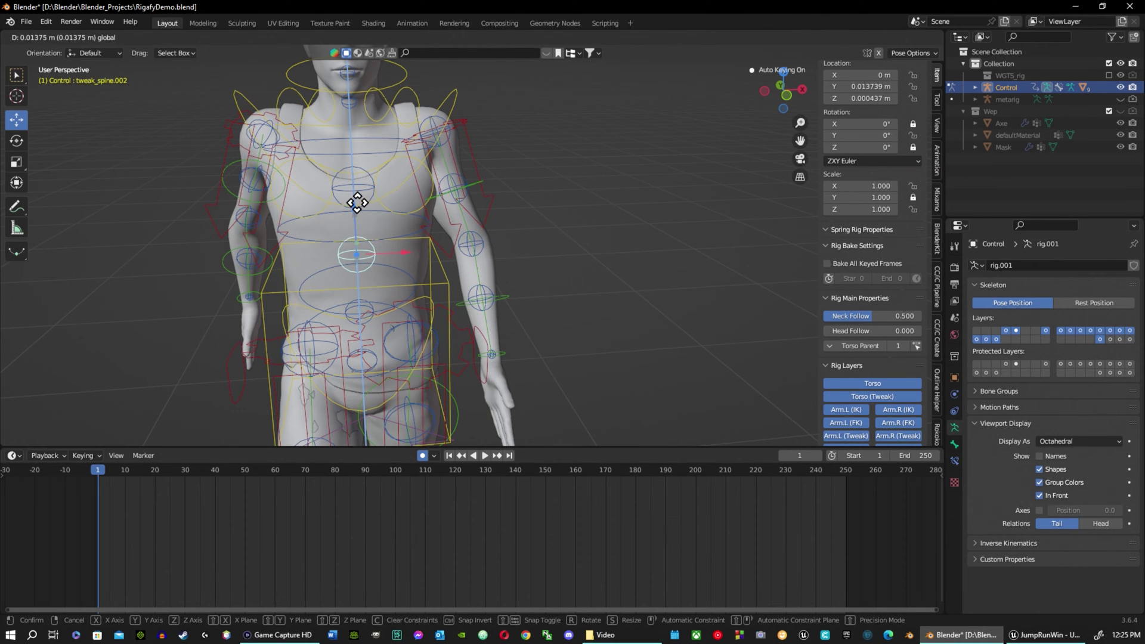
click(357, 203)
click(289, 134)
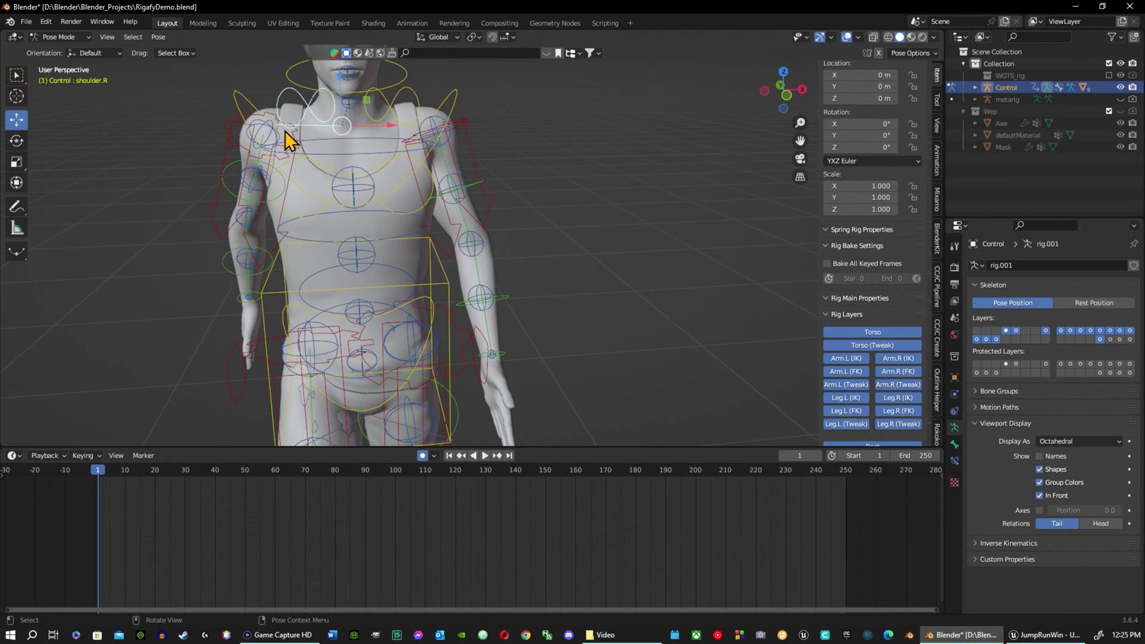
click(288, 144)
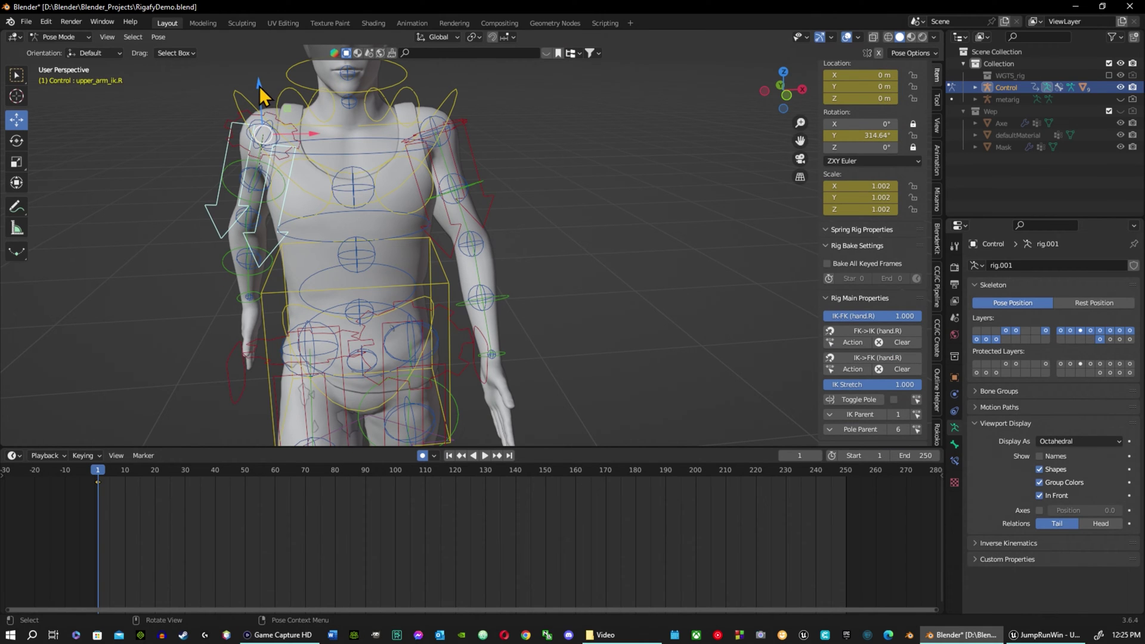
key(g)
click(267, 100)
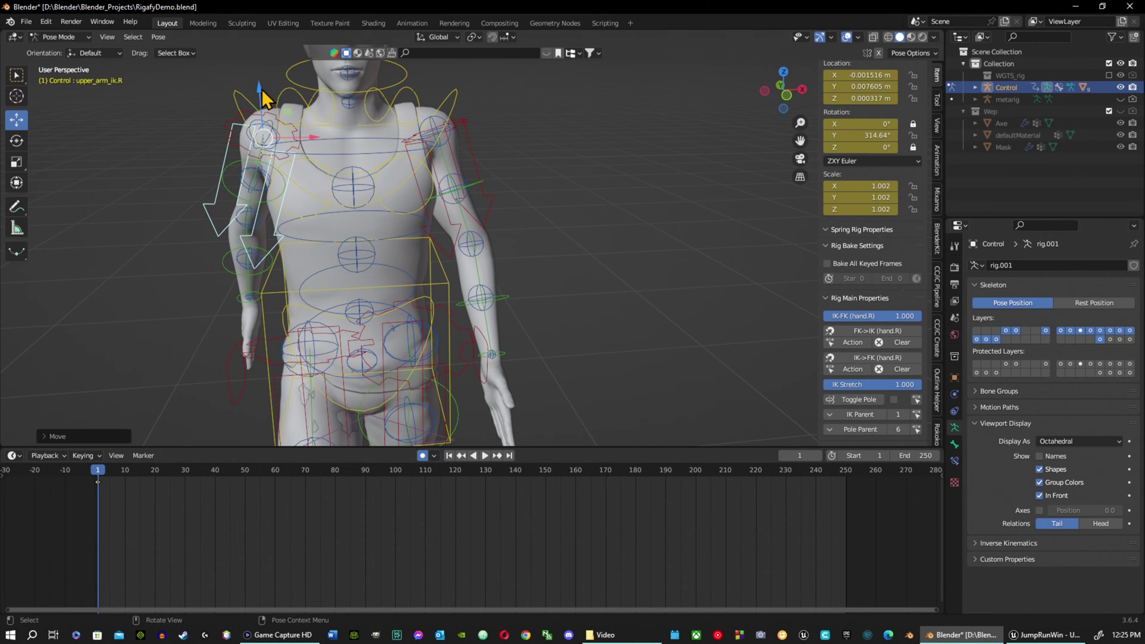
Step: Nudge both upper-arm tweaks and tweak_spine.004 slightly, then select tweak_spine.005
click(435, 128)
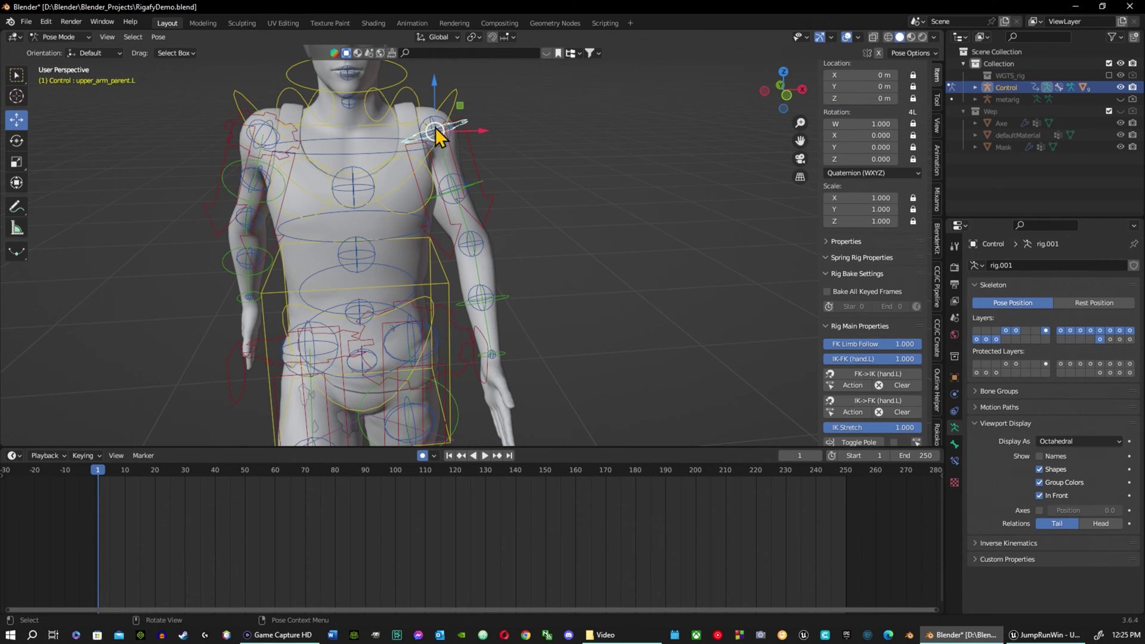
click(431, 119)
key(g)
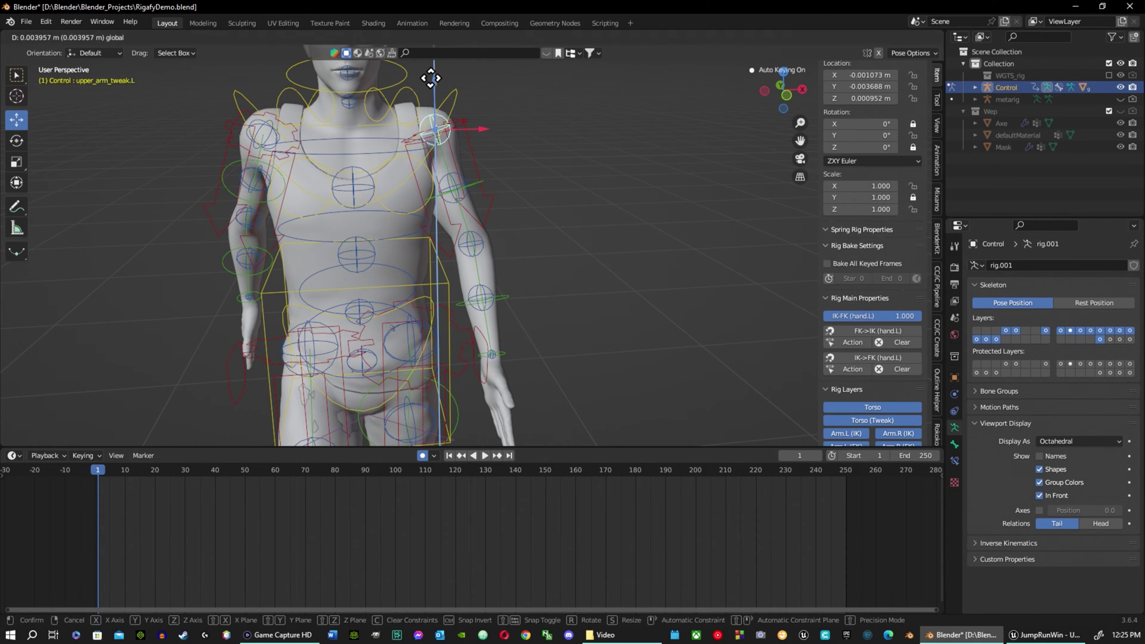
click(430, 76)
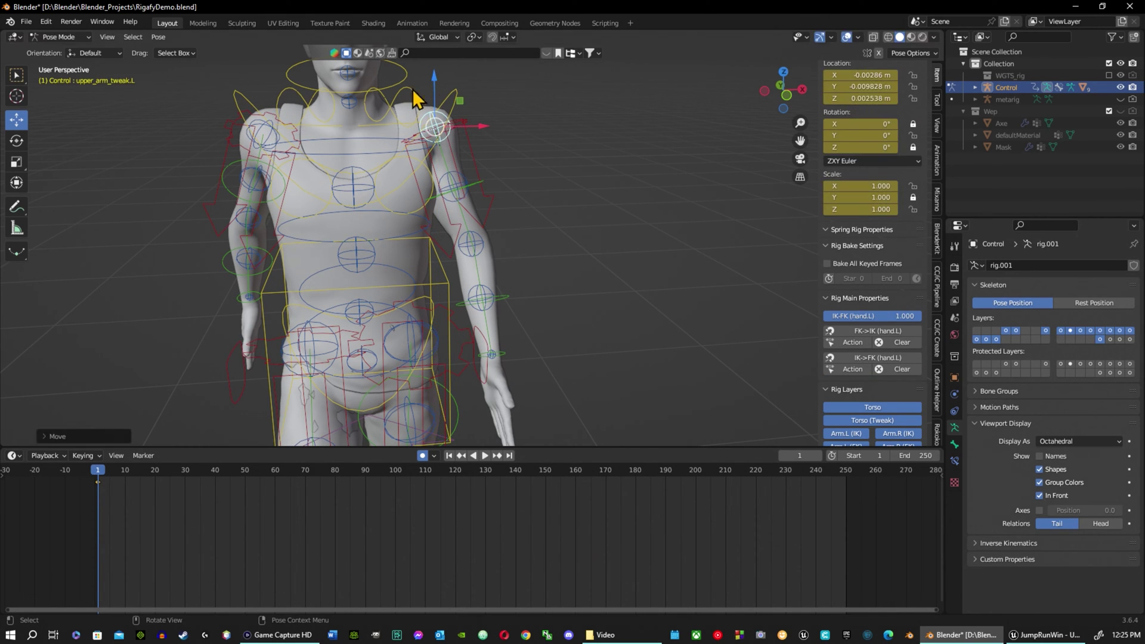
click(260, 132)
key(g)
click(341, 109)
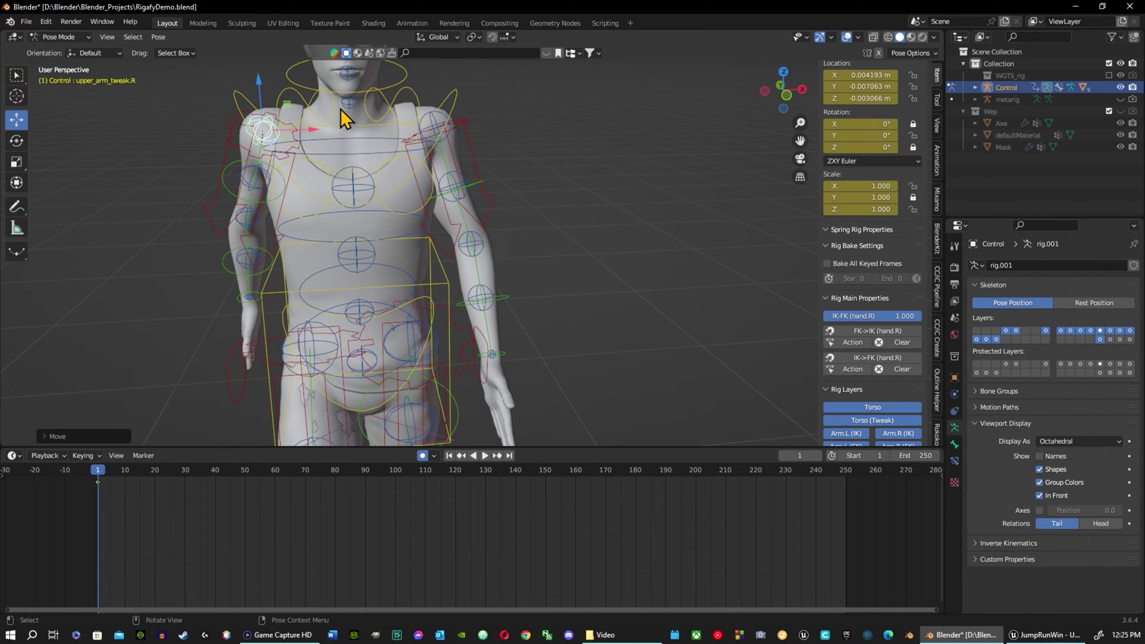
click(348, 105)
key(g)
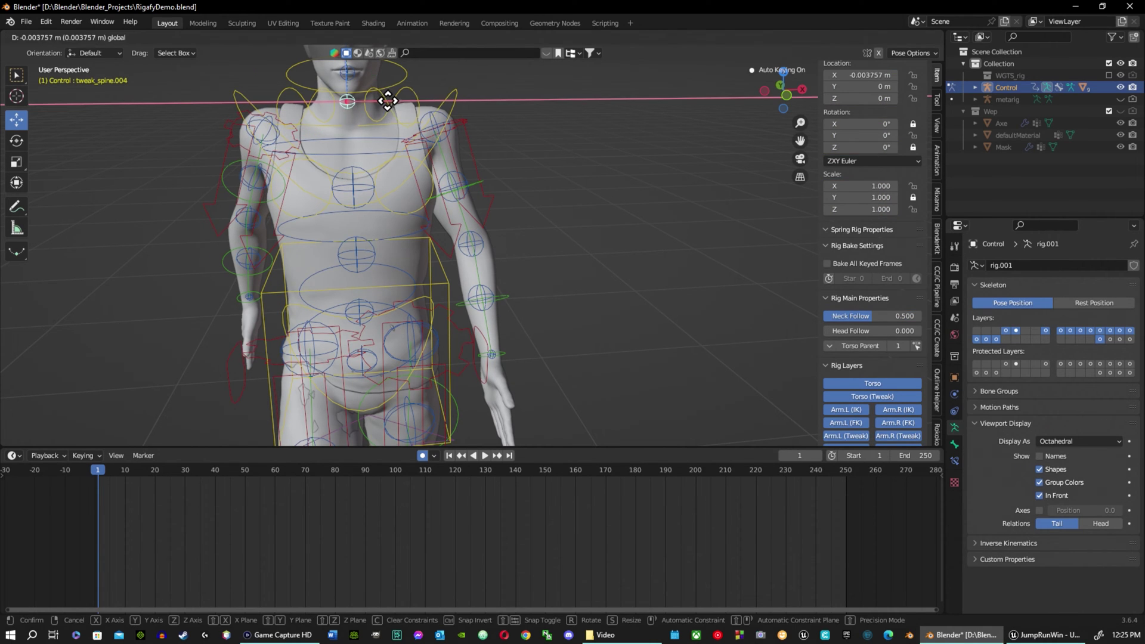
click(386, 101)
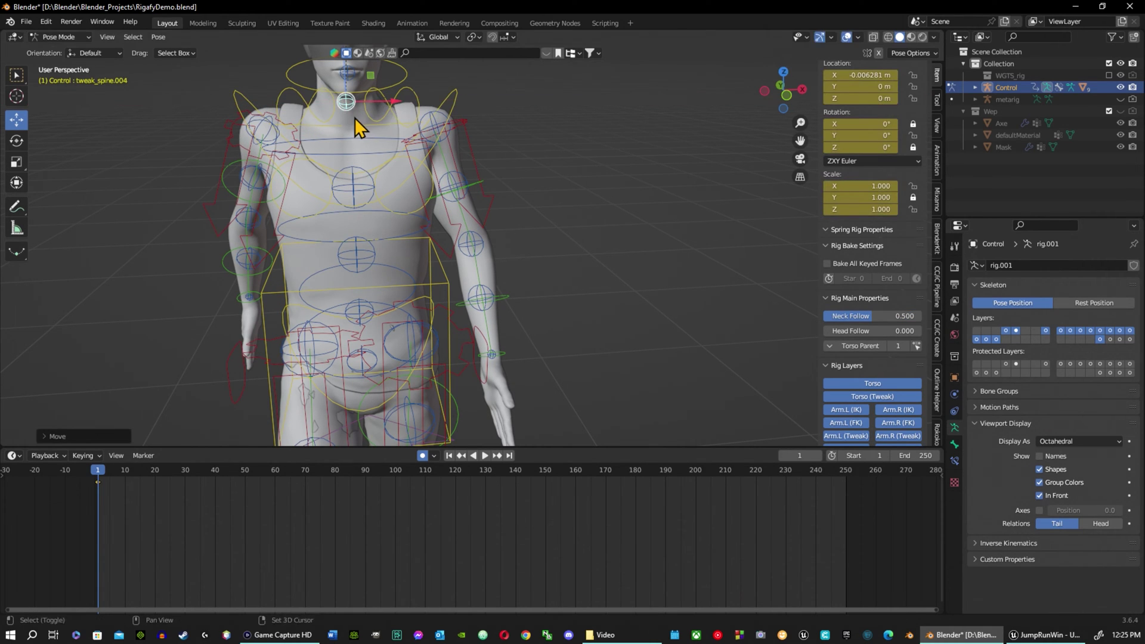
shift+middle_drag(354, 118, 359, 231)
click(351, 199)
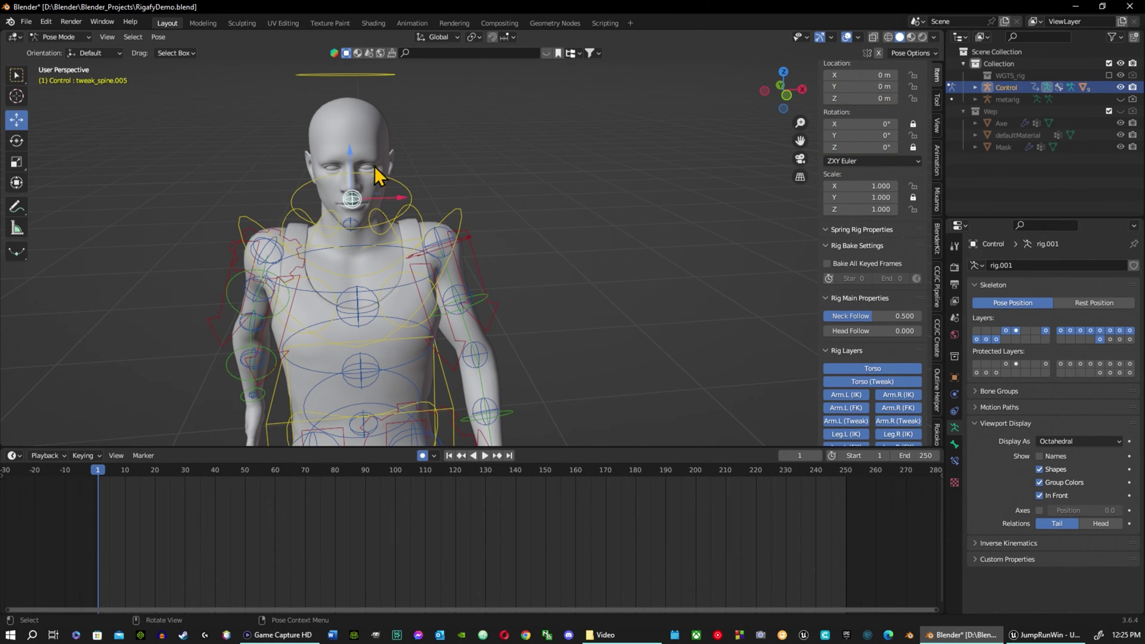
Step: Move the neck tweak along Z, then rotate spine_fk.002 and twist the torso slightly
key(g)
key(z)
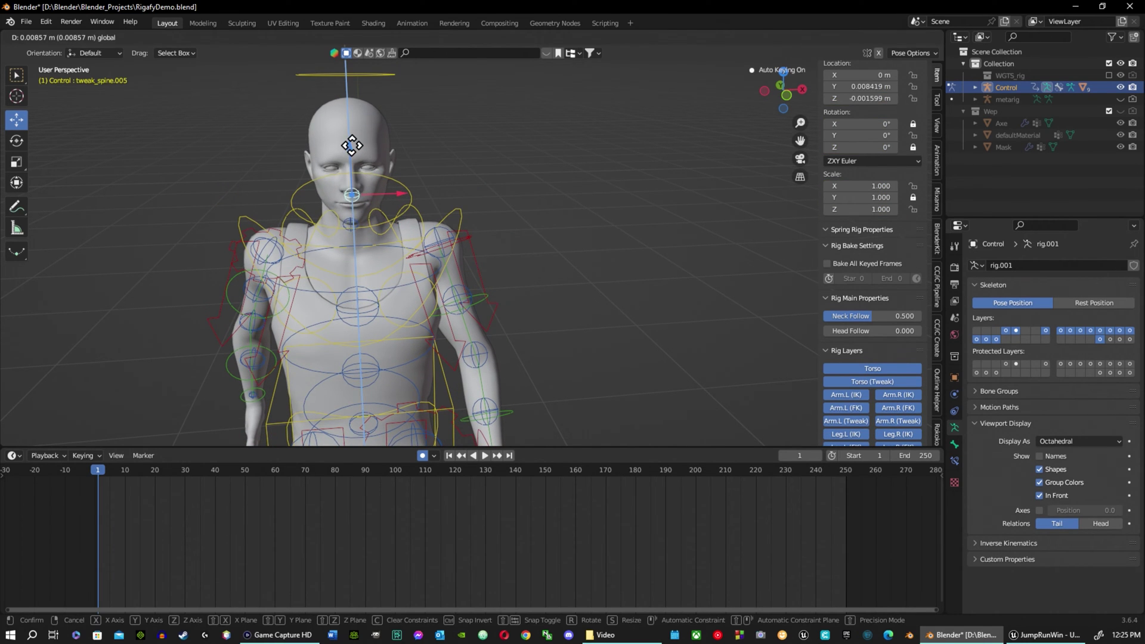
click(346, 148)
scroll(335, 284, down, 2)
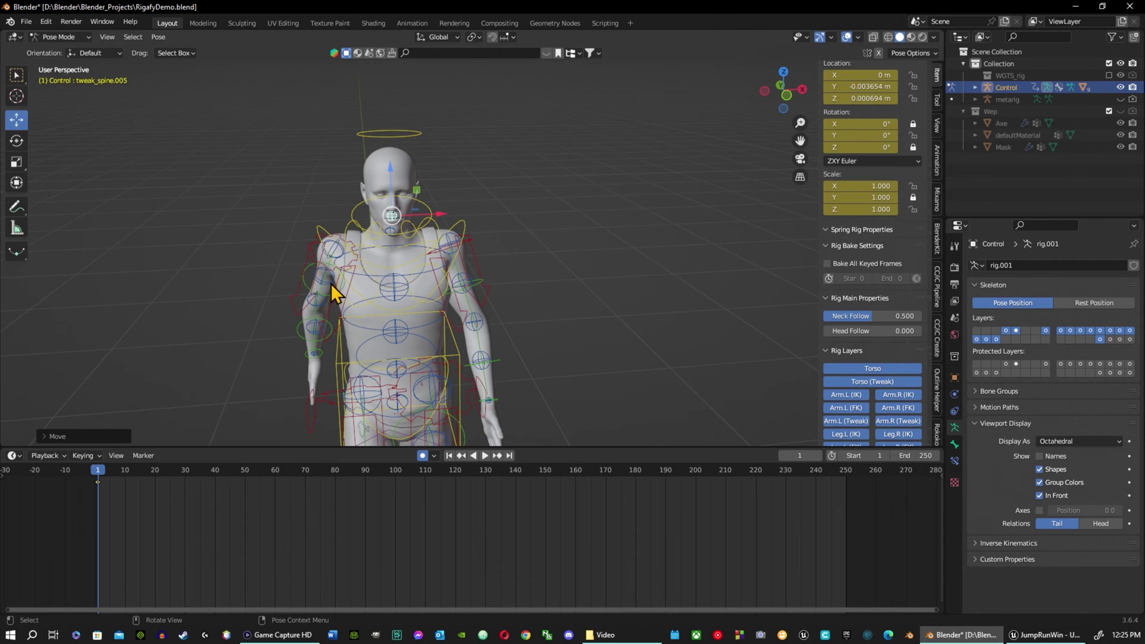
click(366, 333)
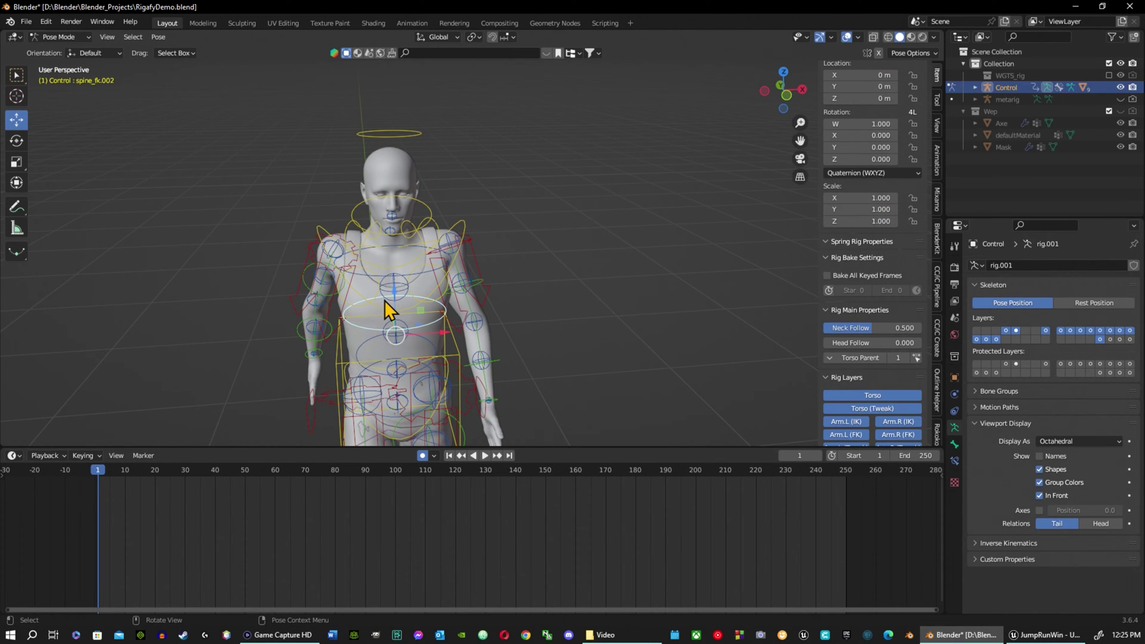
key(shift+space)
key(s)
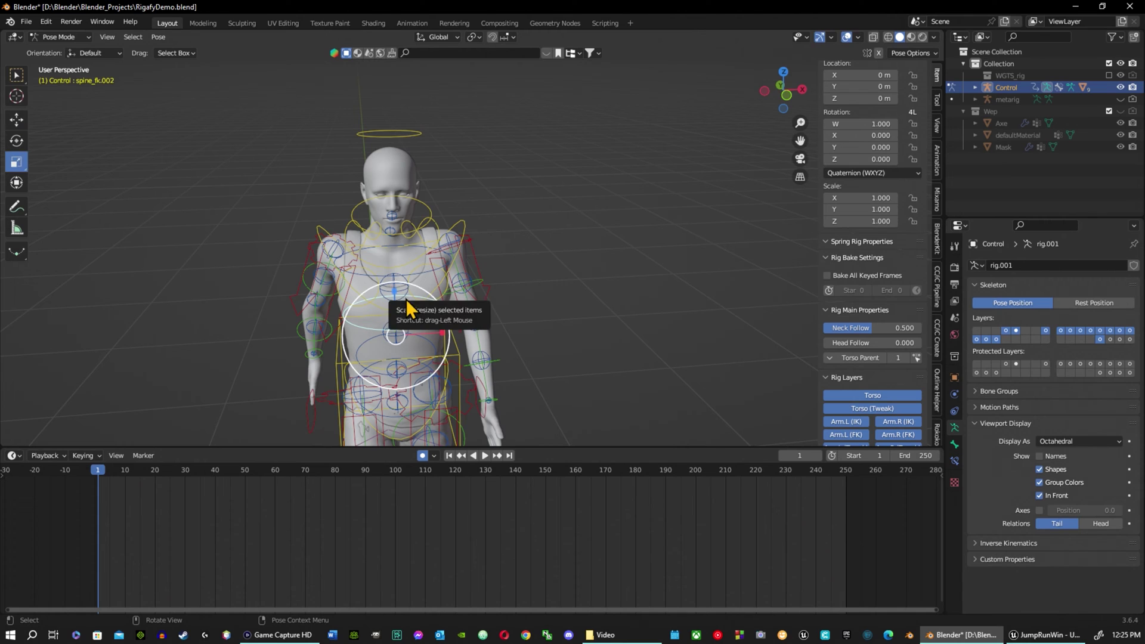
key(shift+space)
key(r)
mouse_move(434, 315)
mouse_down()
mouse_move(431, 307)
mouse_move(425, 329)
mouse_up()
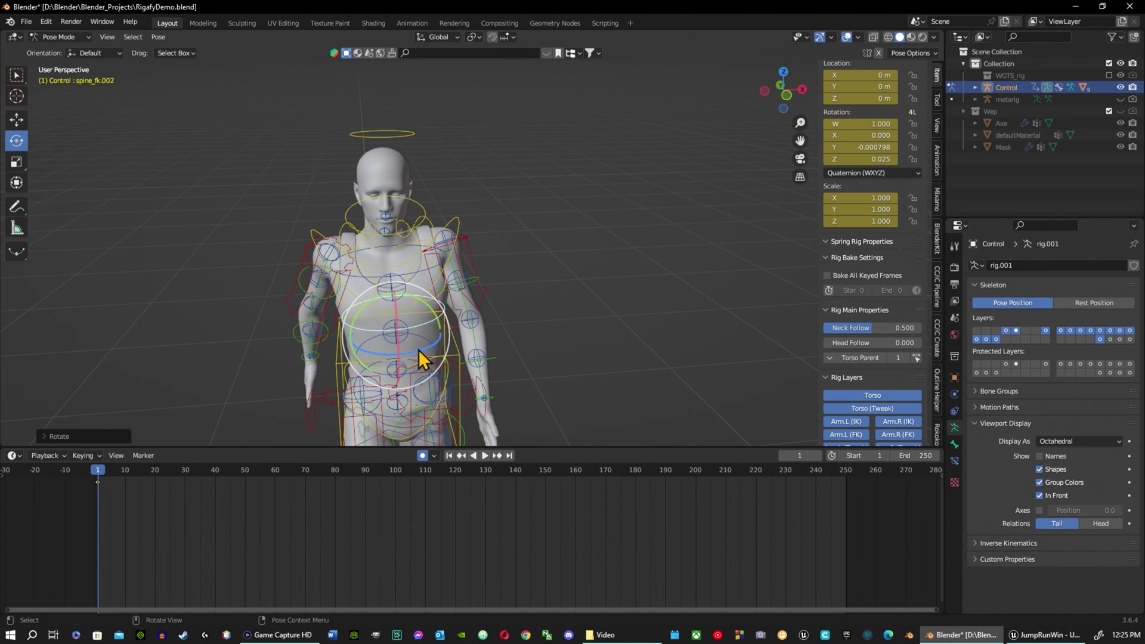
click(417, 357)
drag(432, 355, 425, 352)
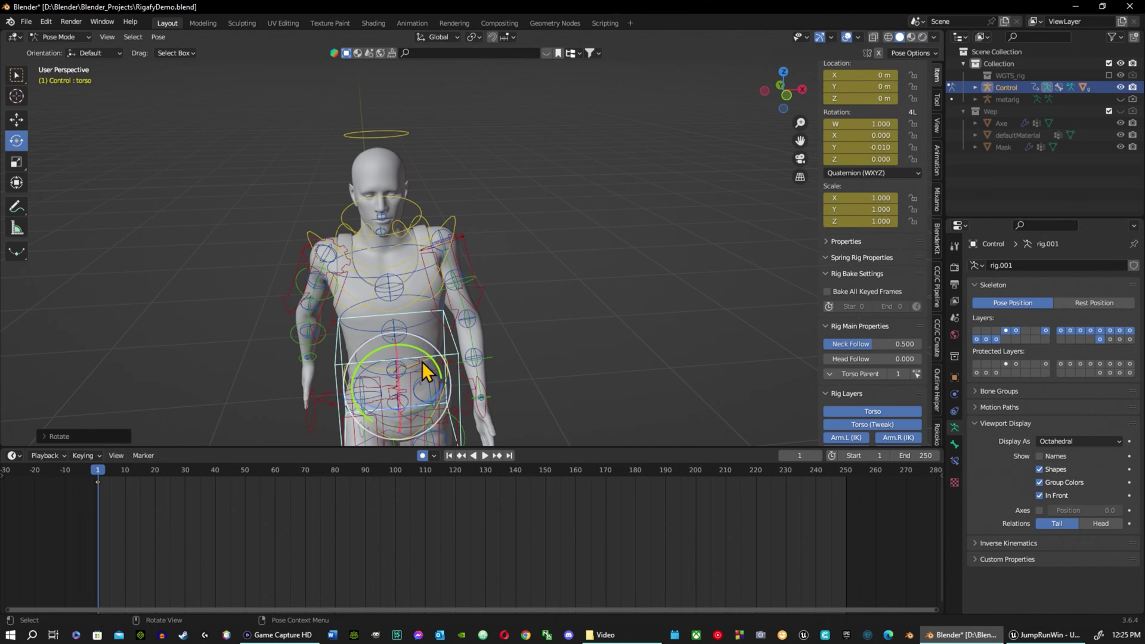
Step: Rotate spine_fk, the chest spine_fk.003 and the head slightly for the mid-stride pose
click(416, 420)
scroll(394, 411, down, 1)
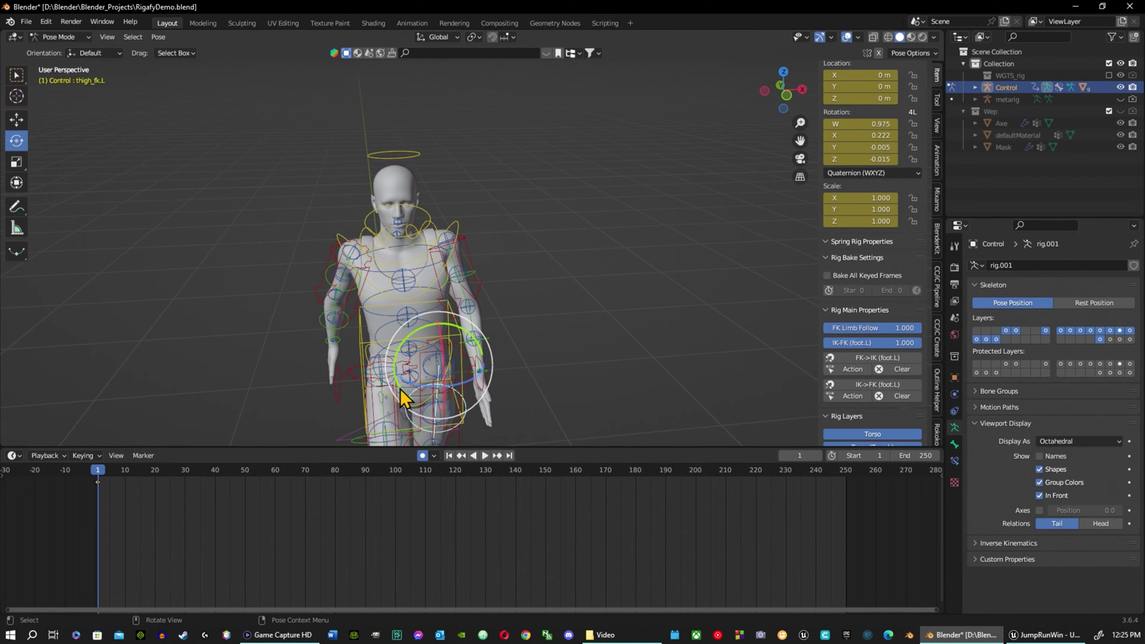
click(423, 353)
drag(442, 327, 441, 322)
click(427, 270)
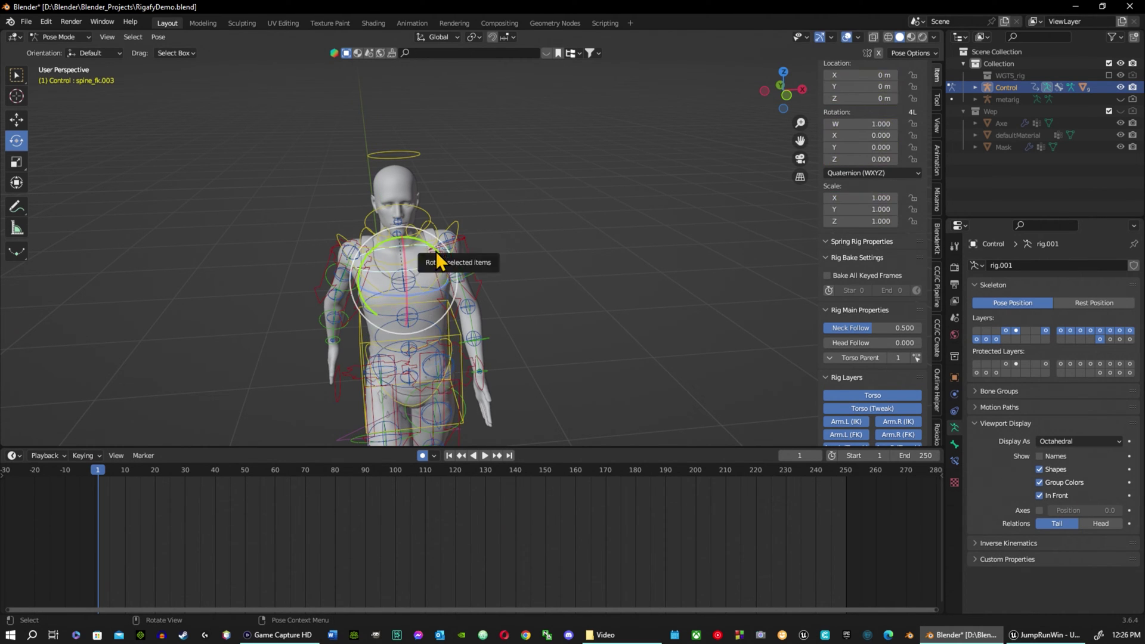
drag(435, 252, 439, 251)
click(404, 149)
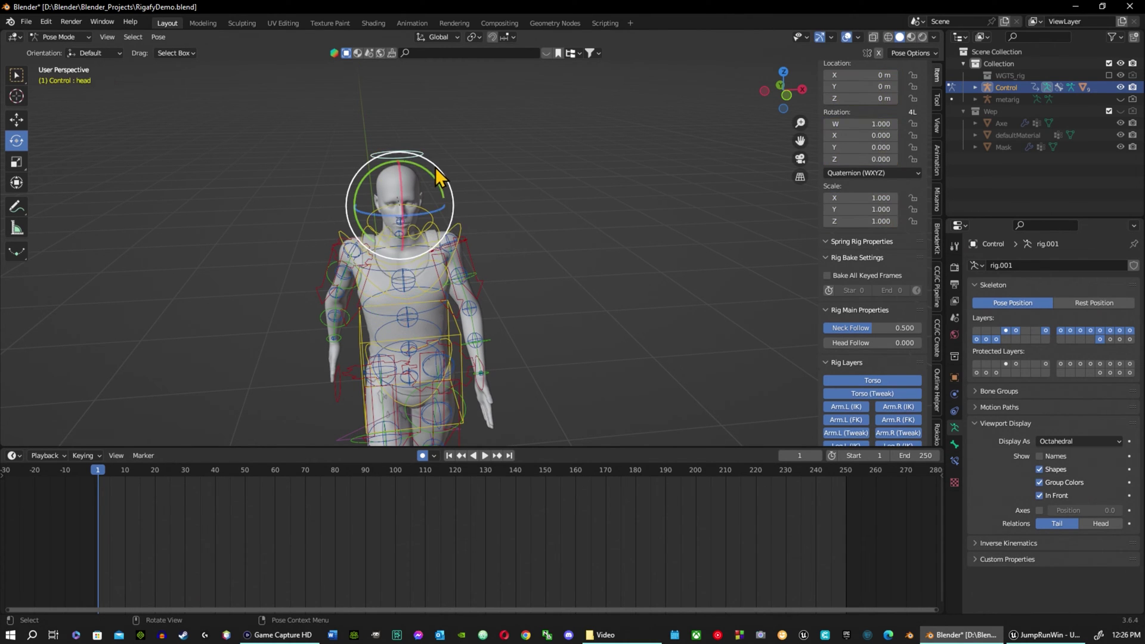
drag(435, 177, 435, 187)
scroll(435, 187, down, 3)
middle_drag(467, 252, 463, 308)
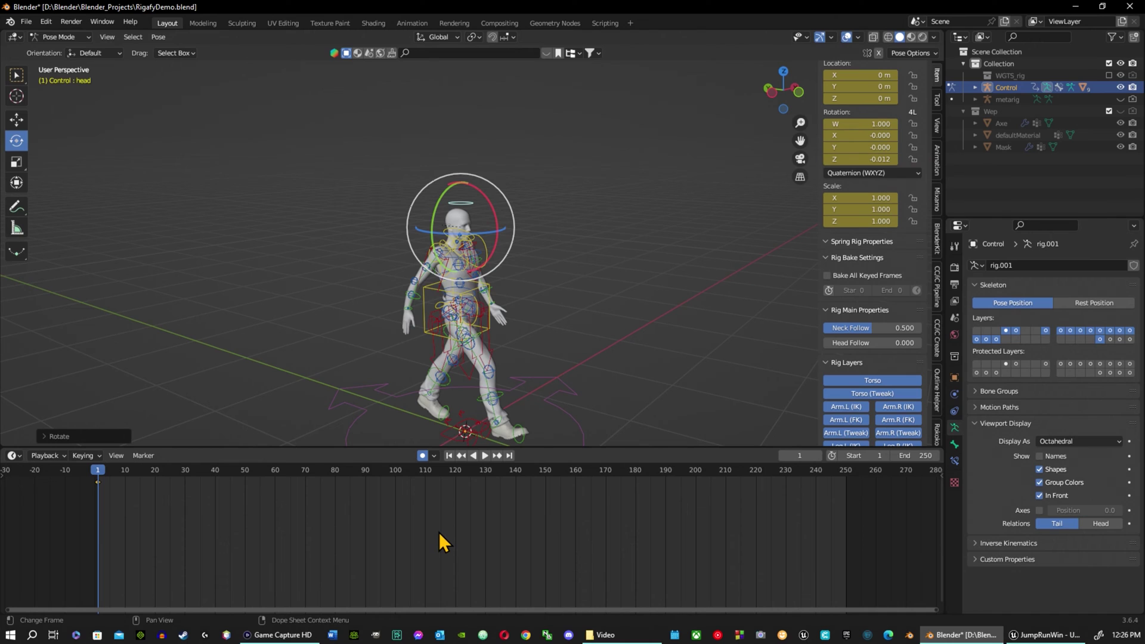
Step: Set the scene's end frame to 25 in the timeline
click(361, 536)
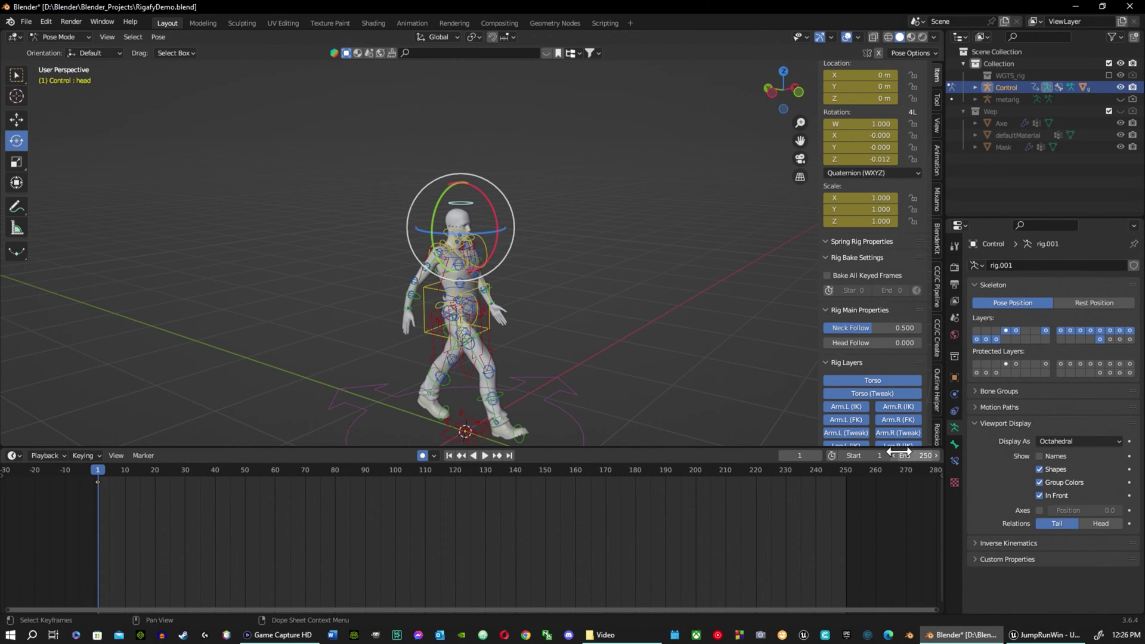
click(919, 456)
text(25)
key(Return)
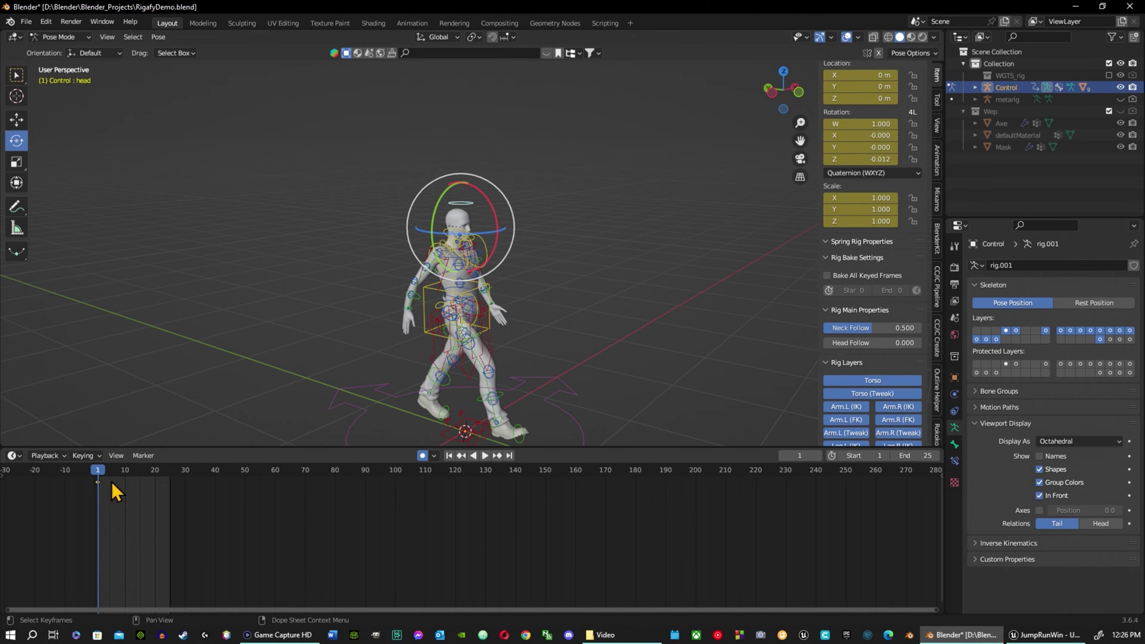
Step: Return to the start of the animation and select every rig control
drag(95, 471, 171, 478)
key(Escape)
key(a)
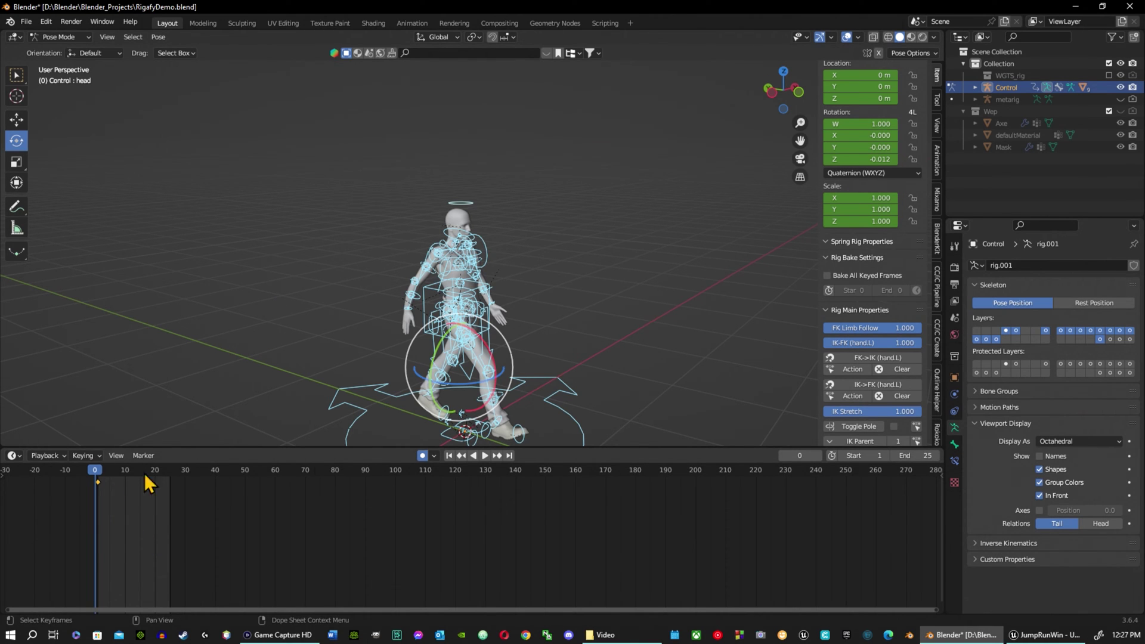
Step: Paste the copied starting pose as keys at frame 25
click(800, 455)
text(25)
key(Return)
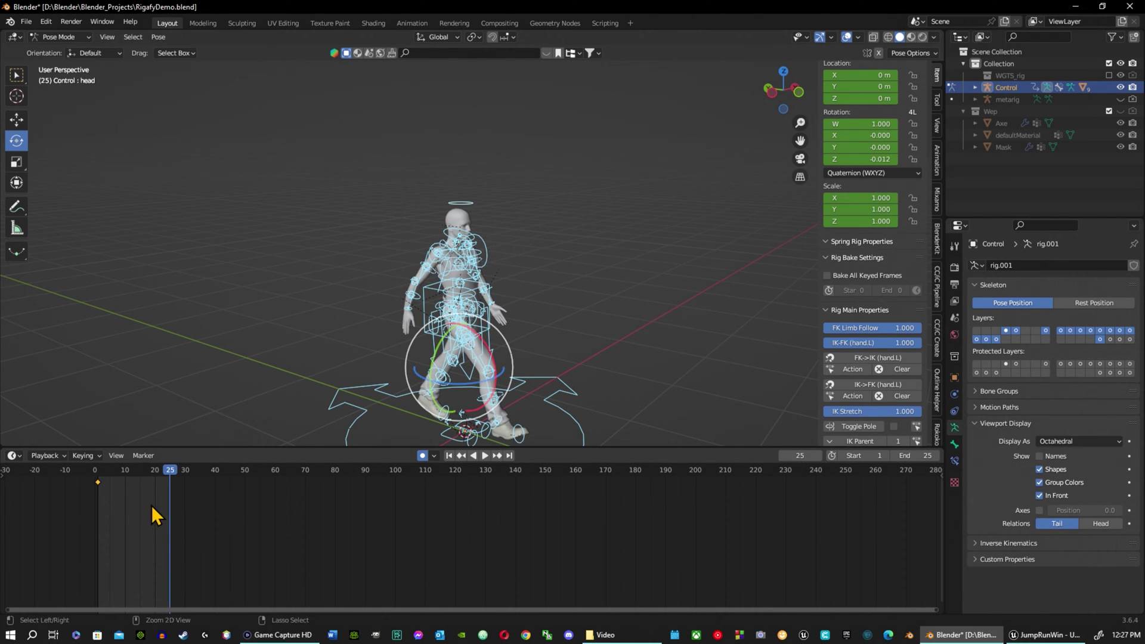
key(ctrl+v)
Step: Paste the pose flipped at frame 13 to create the mirrored stride
click(808, 454)
text(13)
key(Return)
right_click(135, 491)
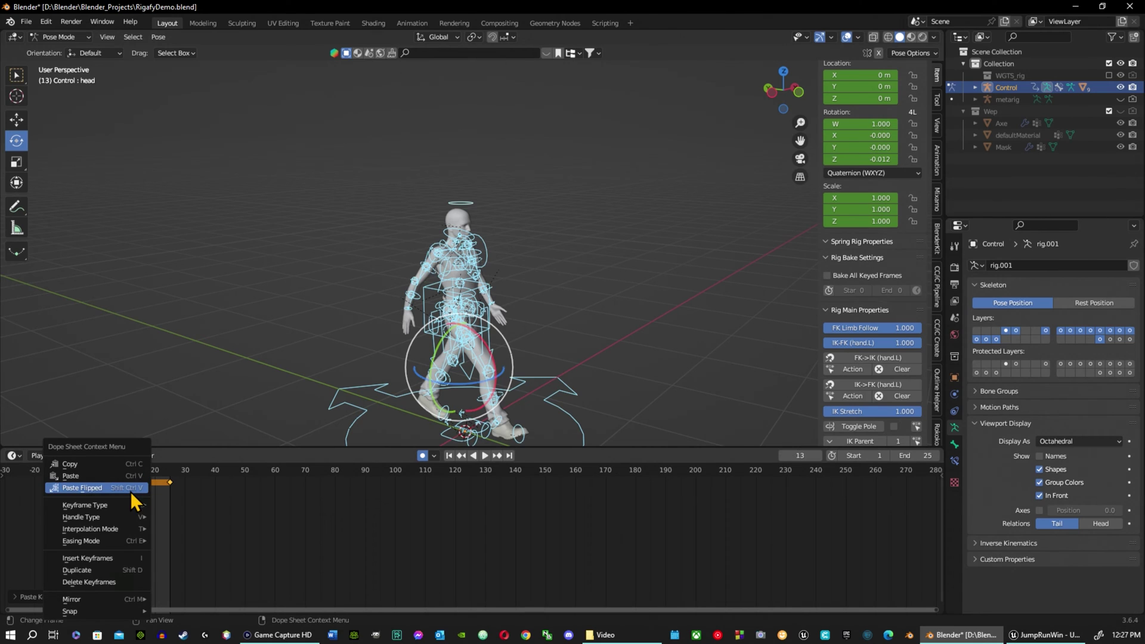
click(131, 491)
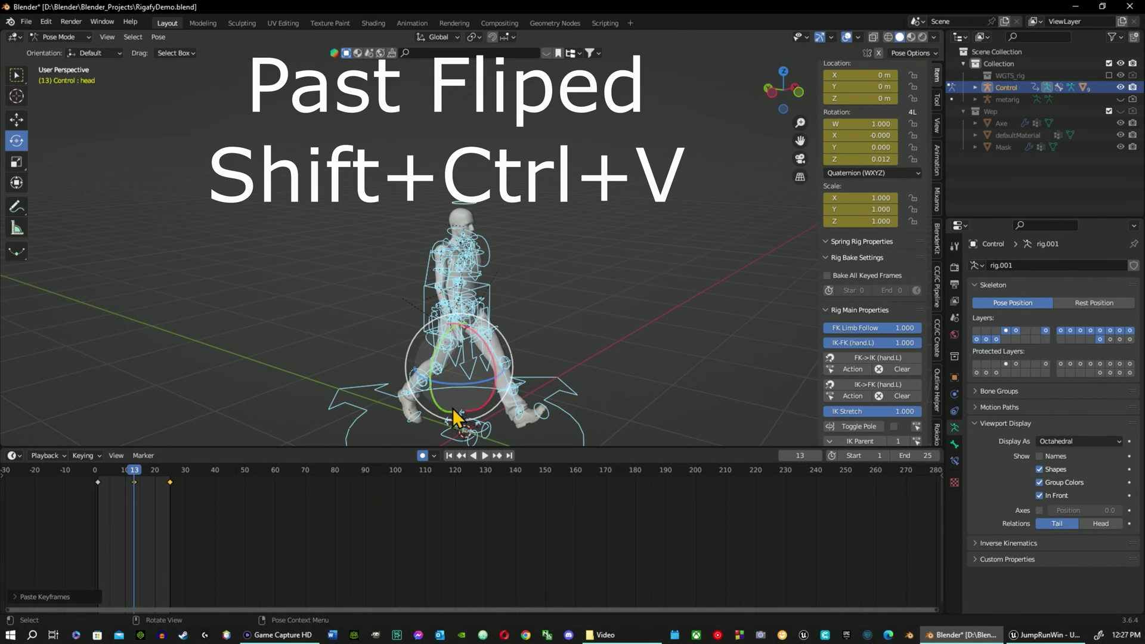
Step: Rewind to frame 0 and play the 1–25 walk cycle
drag(141, 479, 95, 484)
click(485, 455)
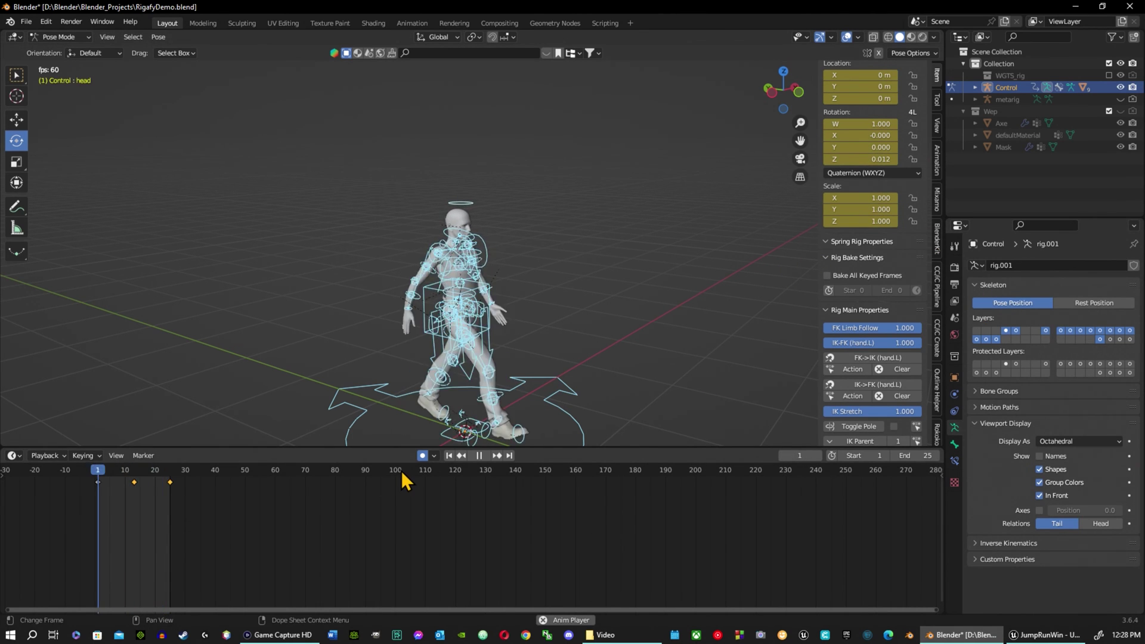
Step: Stop playback and extend the animation's end frame to 50
click(482, 456)
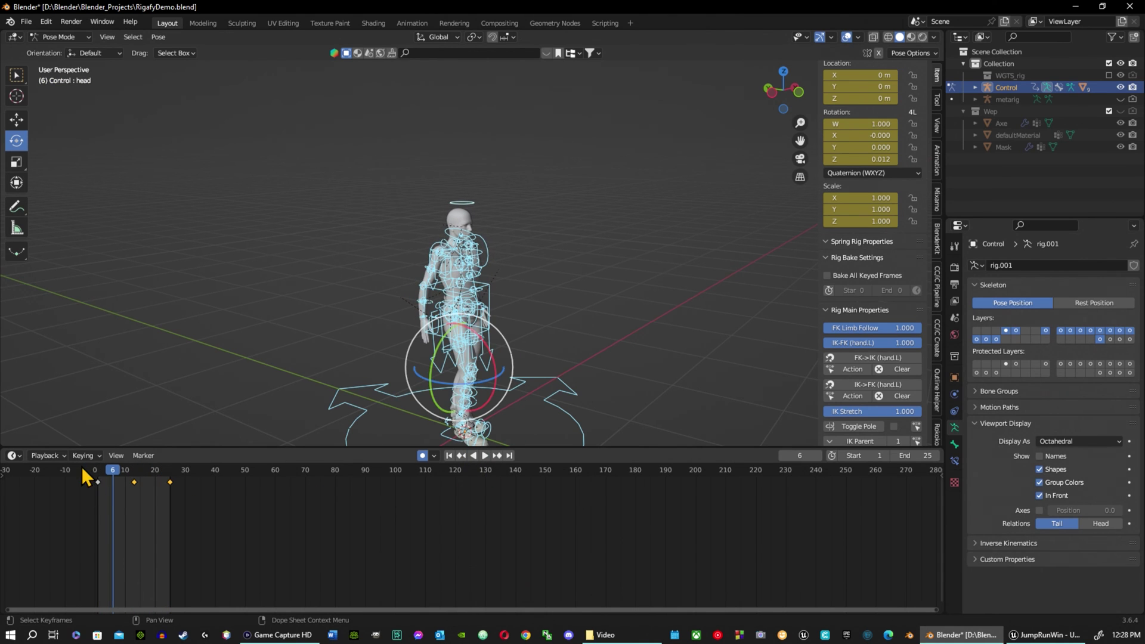
mouse_move(112, 471)
mouse_down()
mouse_move(170, 470)
mouse_move(99, 485)
mouse_up()
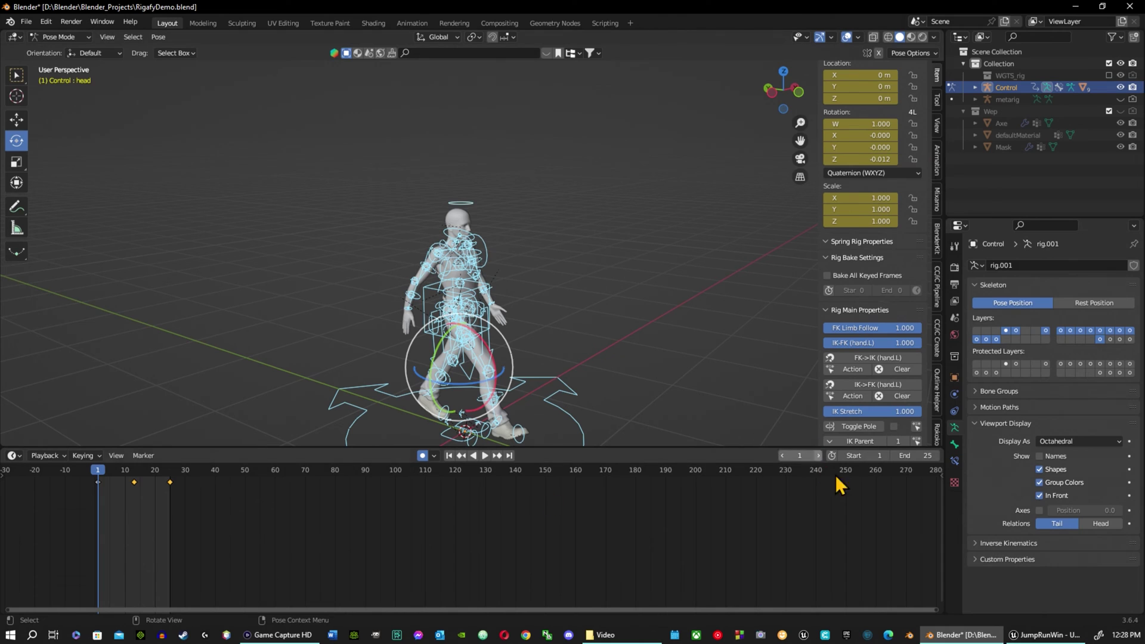
click(915, 455)
text(50)
key(Return)
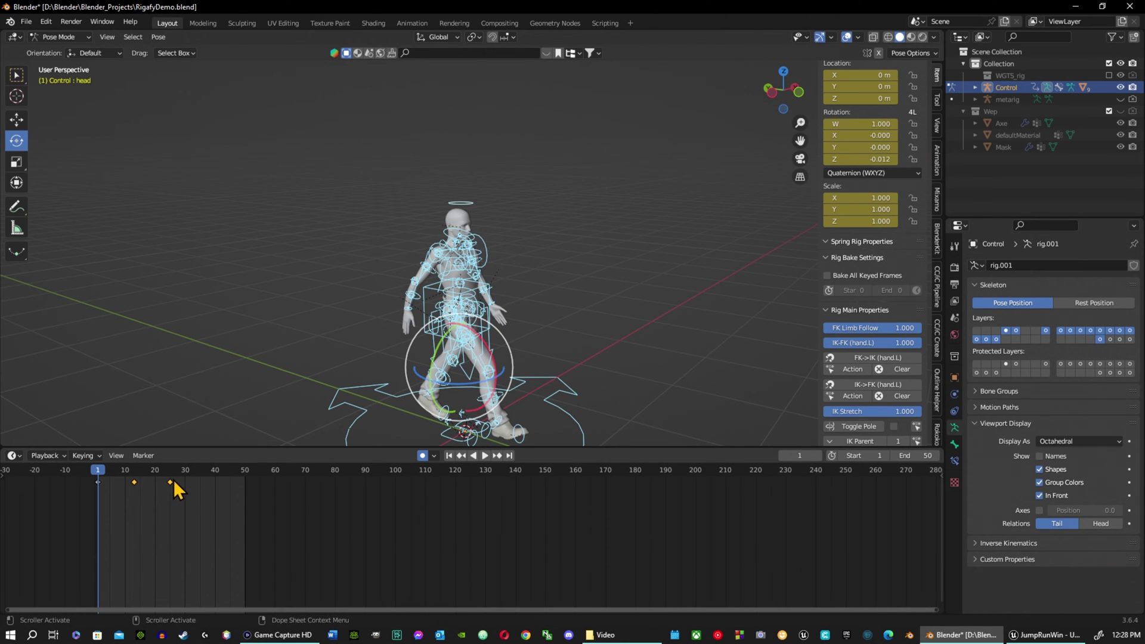
Step: Move the closing keyframe to frame 50 and the mirrored keyframe to about frame 26
drag(170, 482, 247, 482)
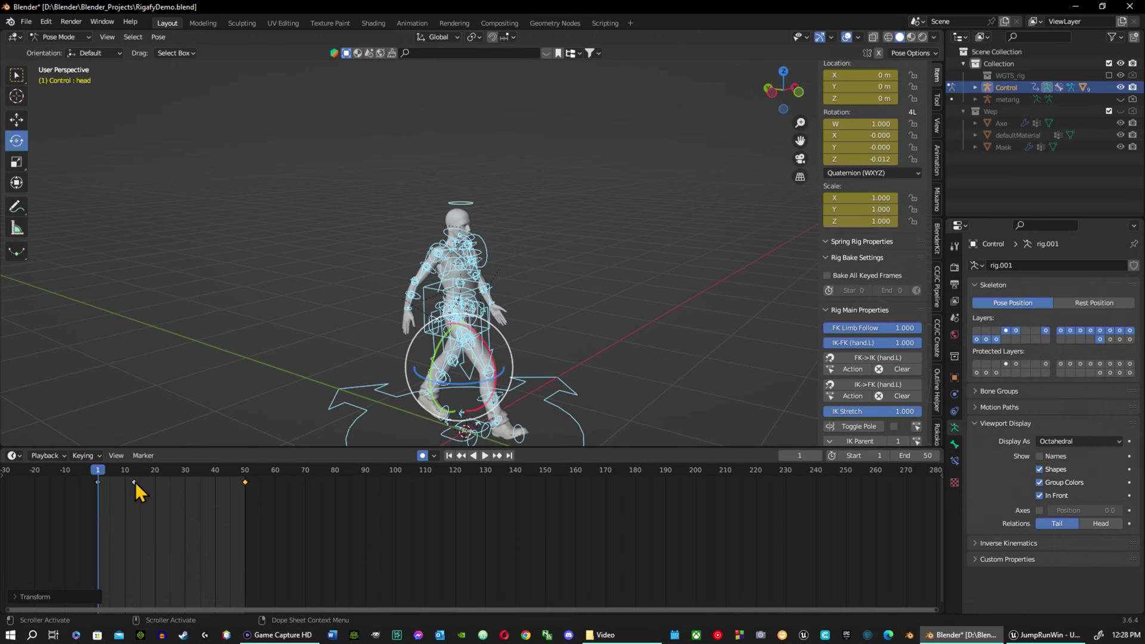
drag(135, 482, 168, 485)
drag(162, 483, 172, 483)
mouse_move(99, 475)
mouse_down()
mouse_move(178, 475)
mouse_move(87, 489)
mouse_move(97, 488)
mouse_up()
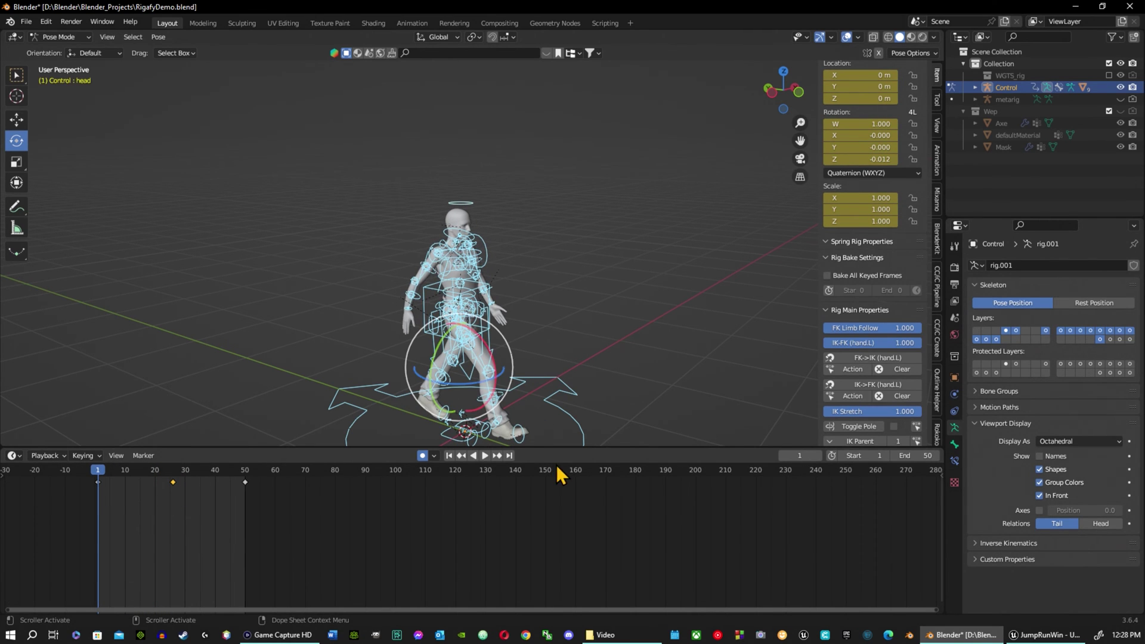
Step: Play the walk cycle while zooming in to view the character from front and side
click(484, 454)
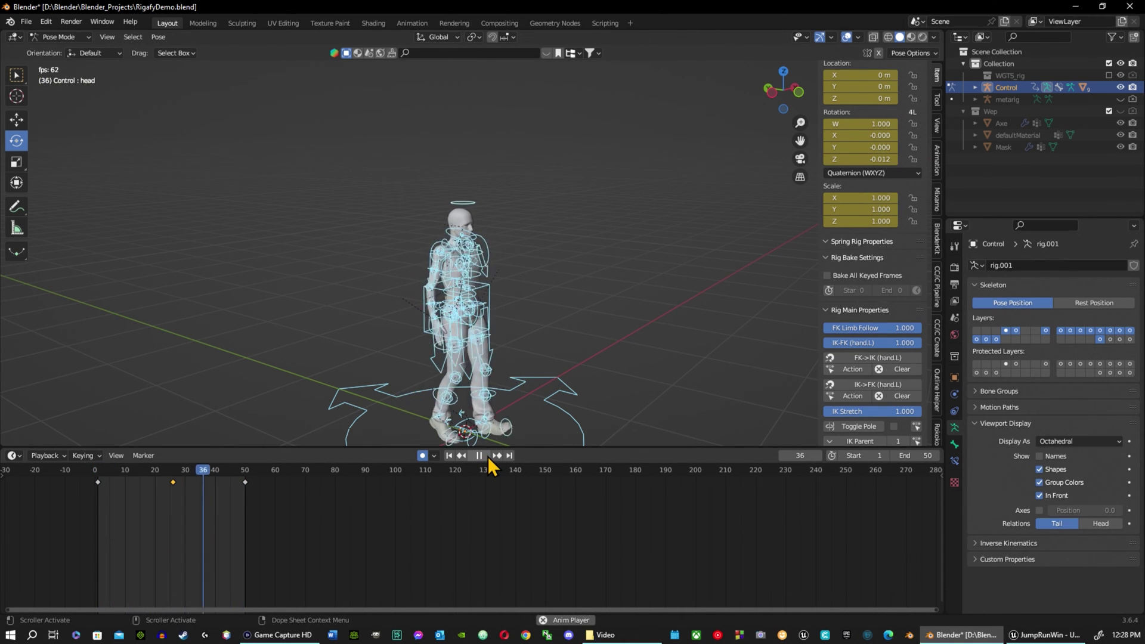
scroll(488, 298, up, 5)
middle_drag(487, 298, 404, 298)
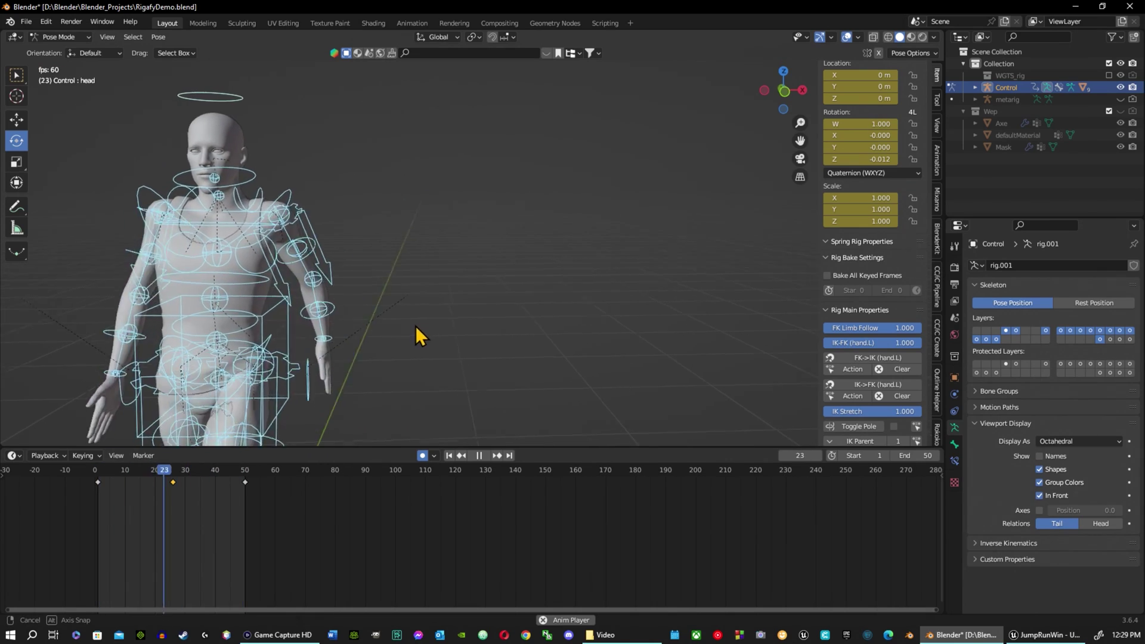
middle_drag(416, 327, 268, 319)
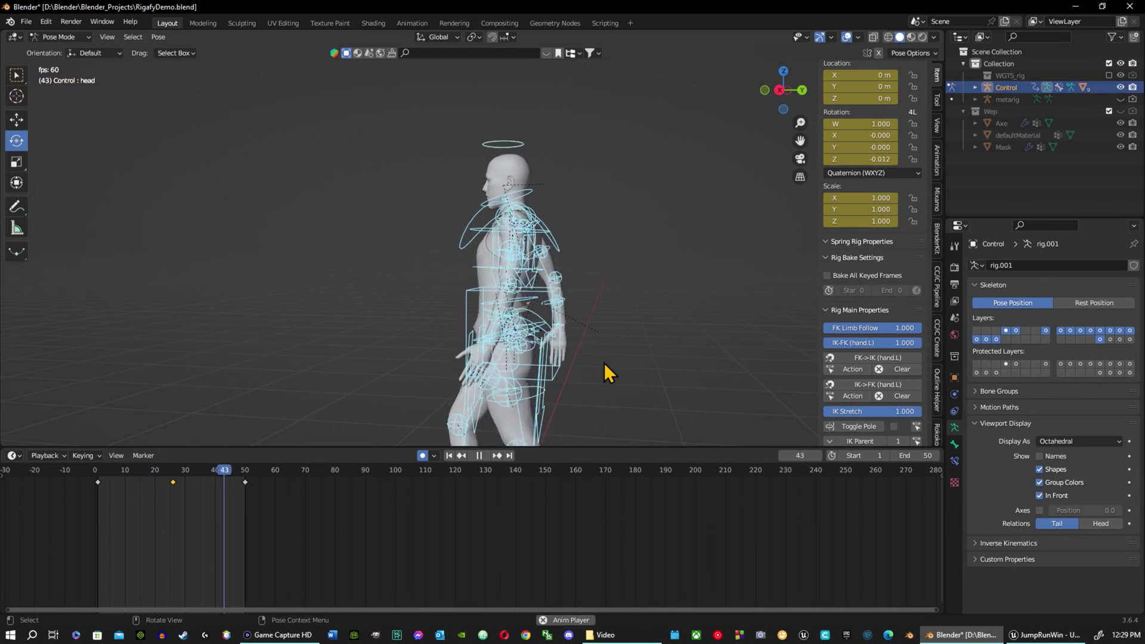
scroll(588, 321, up, 5)
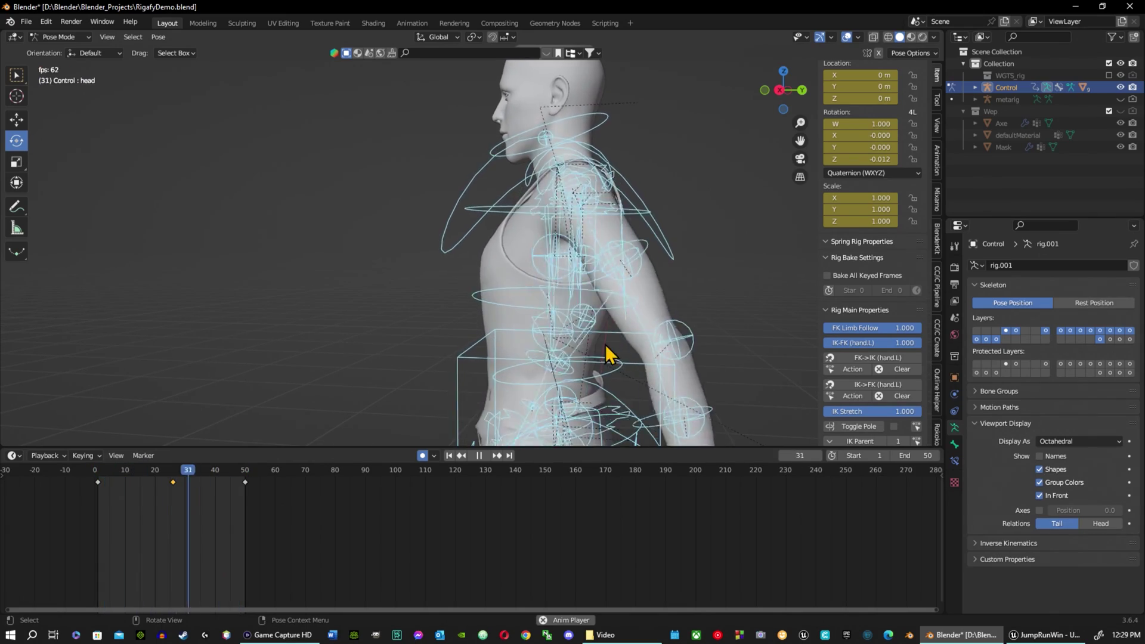
middle_drag(609, 358, 488, 338)
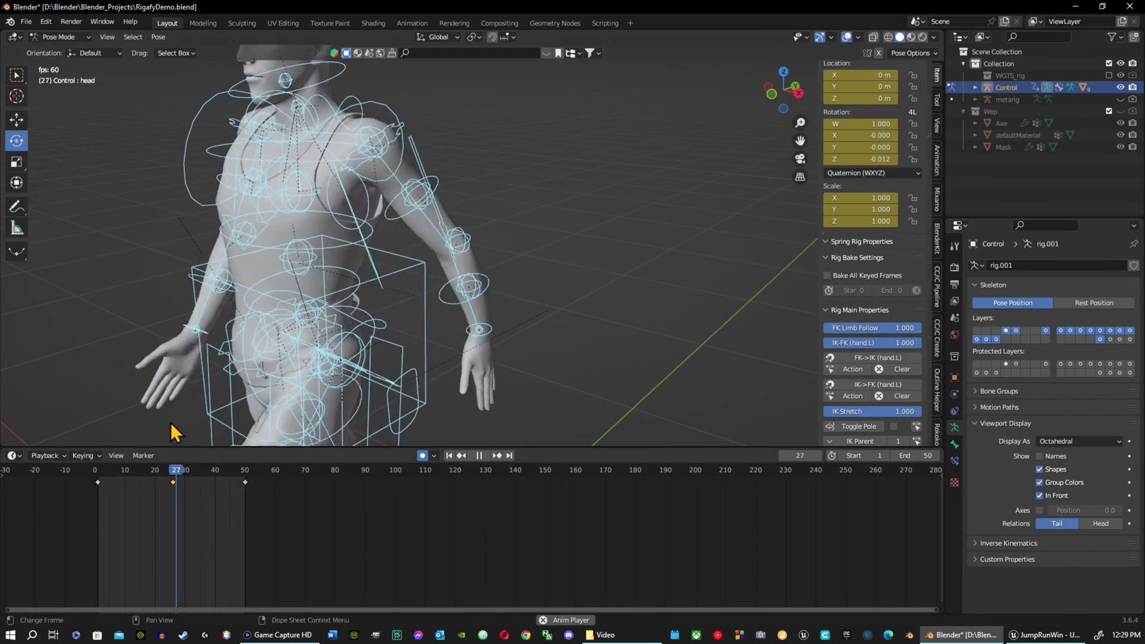
Step: Stop playback and rewind the animation to frame 1
click(479, 457)
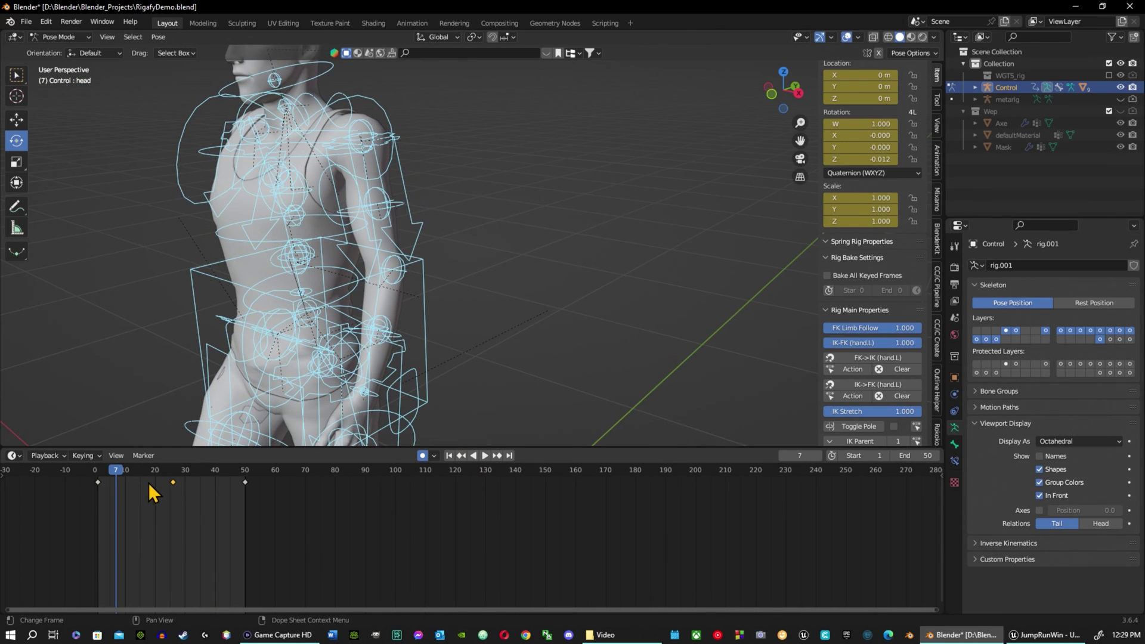
drag(116, 471, 98, 481)
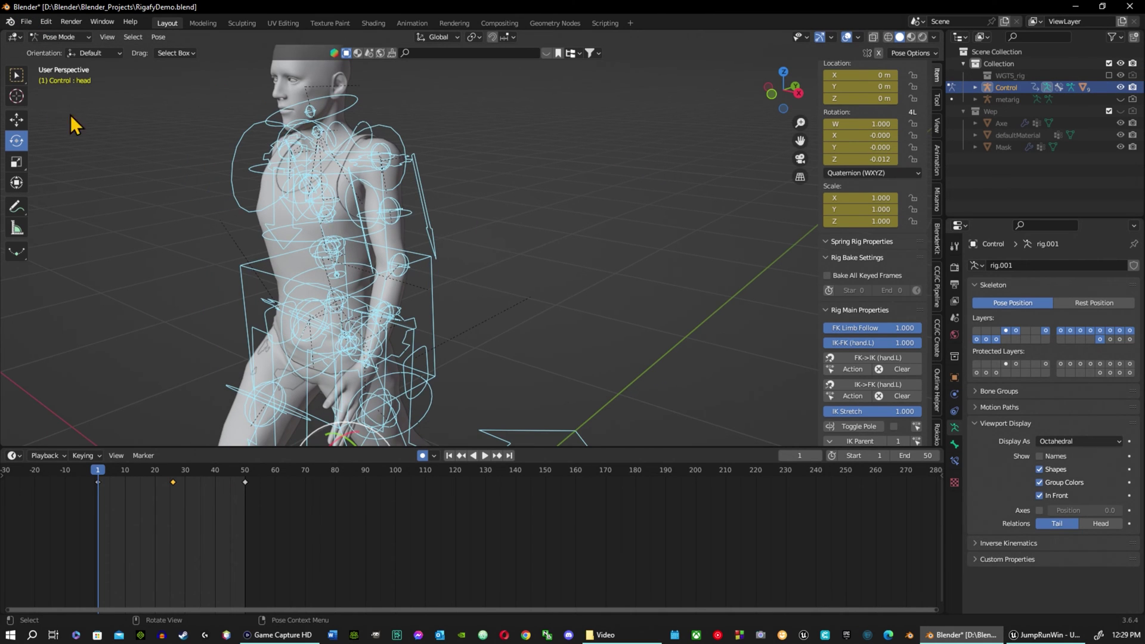
click(54, 38)
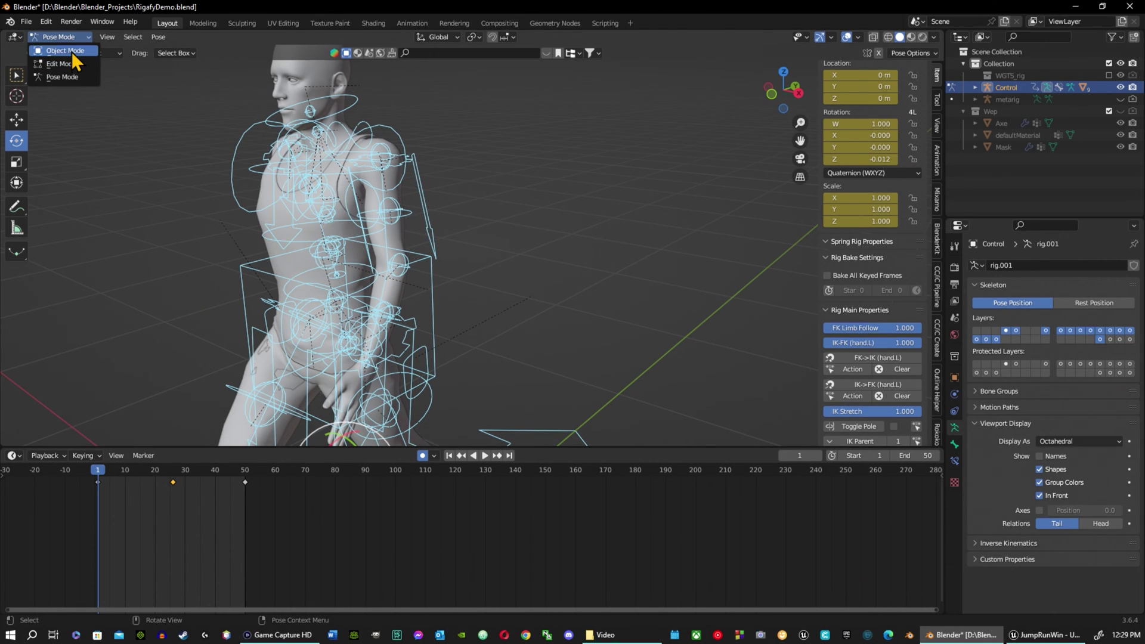
Step: Switch the rig to Object Mode and select the Boots through Tank_Top meshes under Control
click(66, 50)
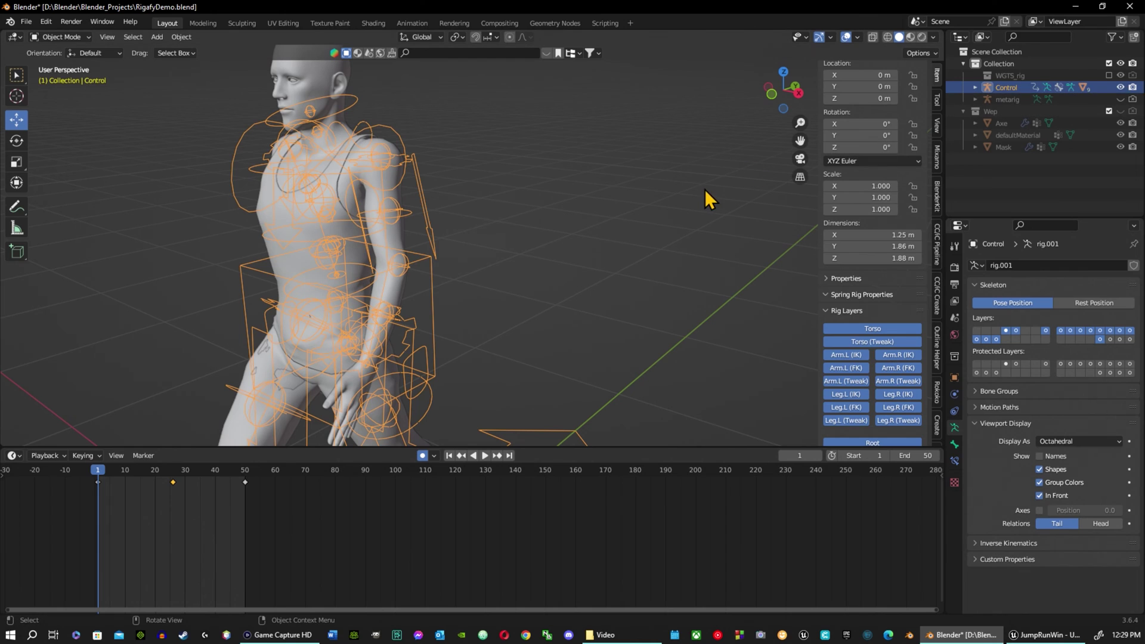
click(975, 87)
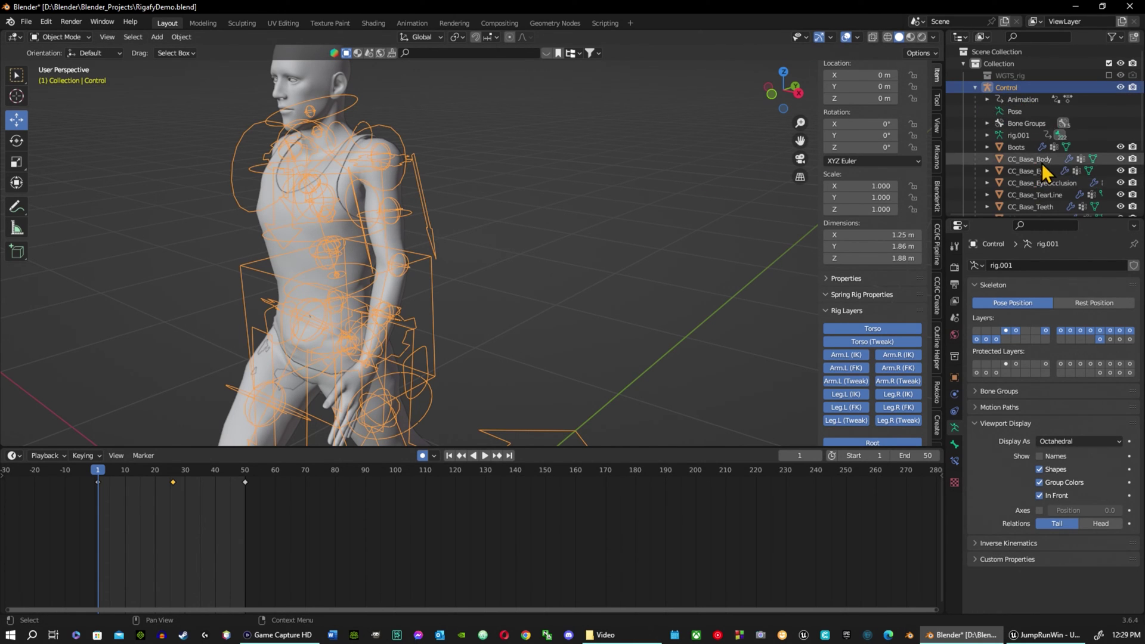
scroll(1032, 188, down, 4)
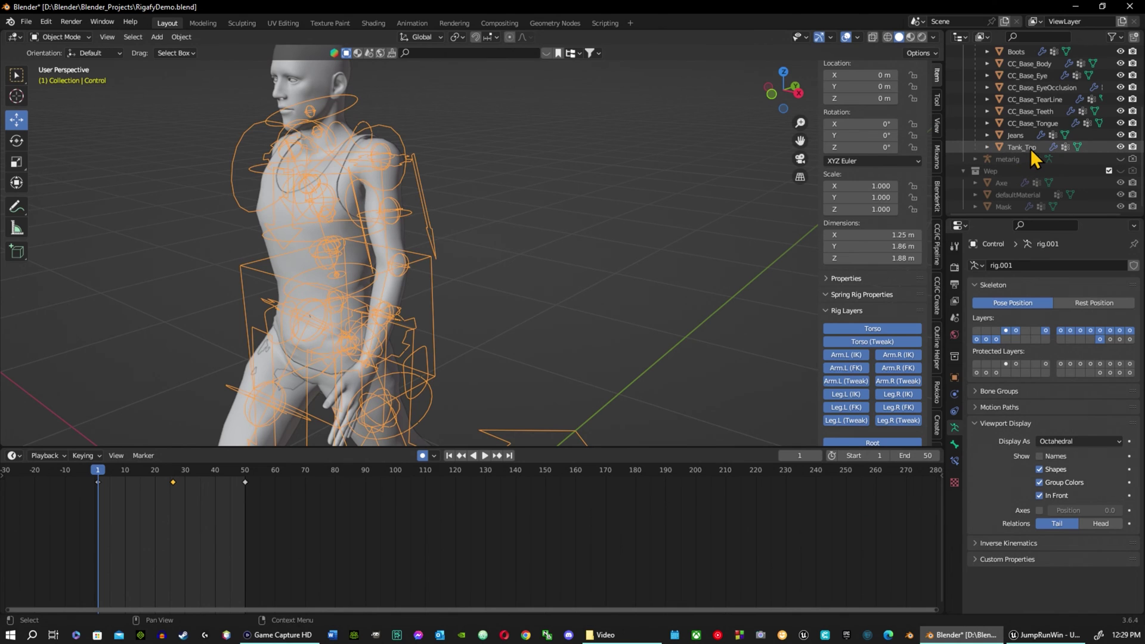
shift+click(1030, 149)
scroll(1037, 104, up, 3)
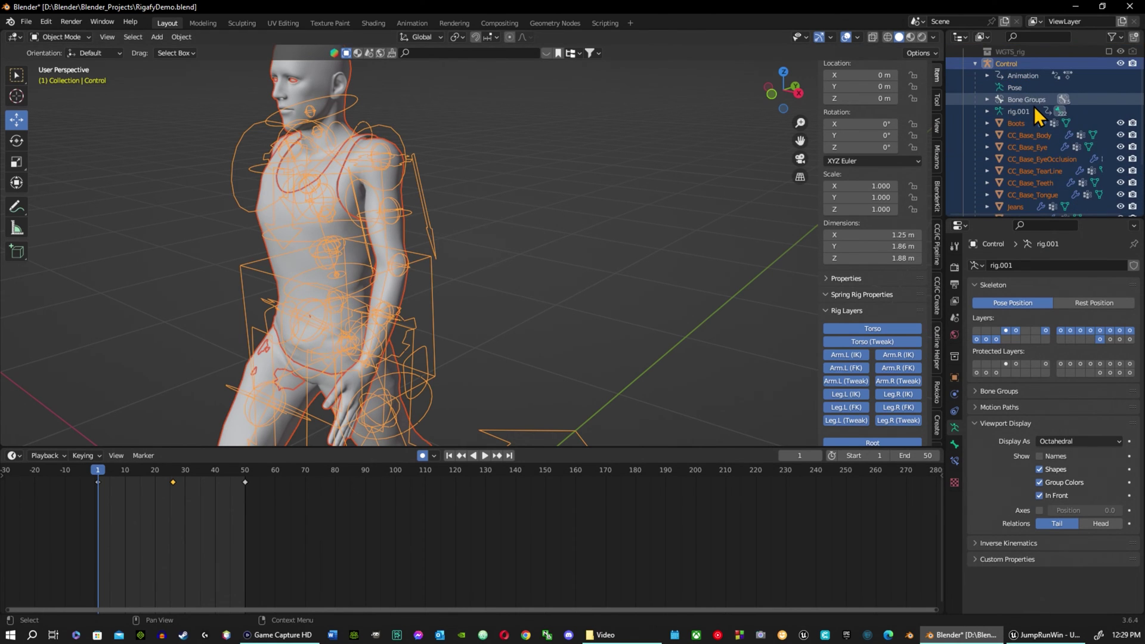
scroll(1033, 106, up, 1)
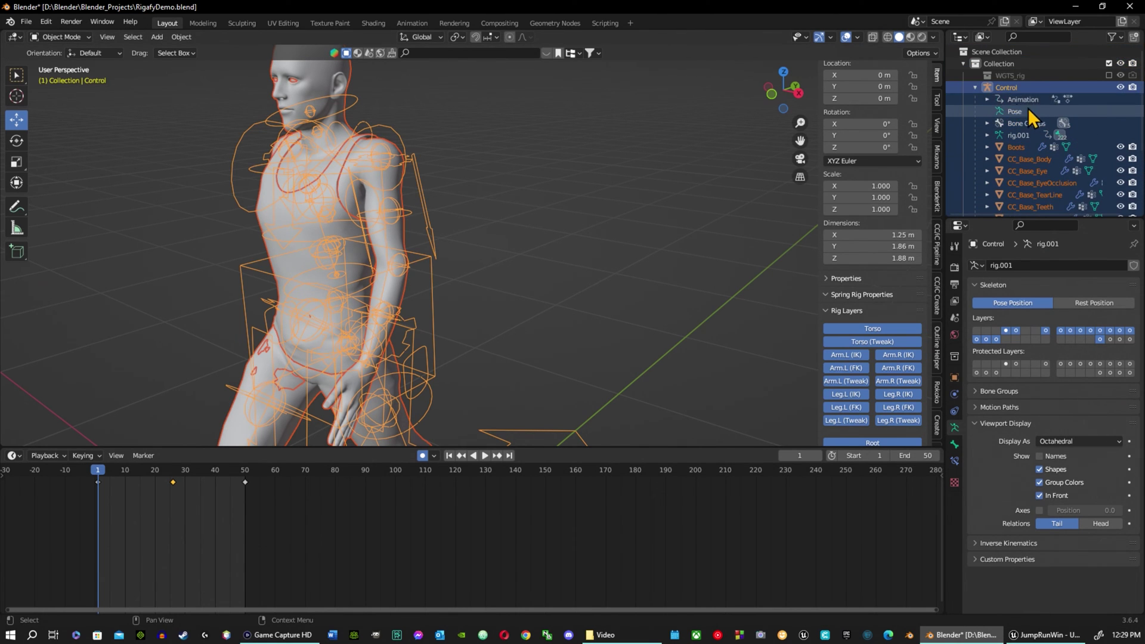
click(972, 88)
Step: Start an FBX (.fbx) export from the File > Export menu
click(26, 21)
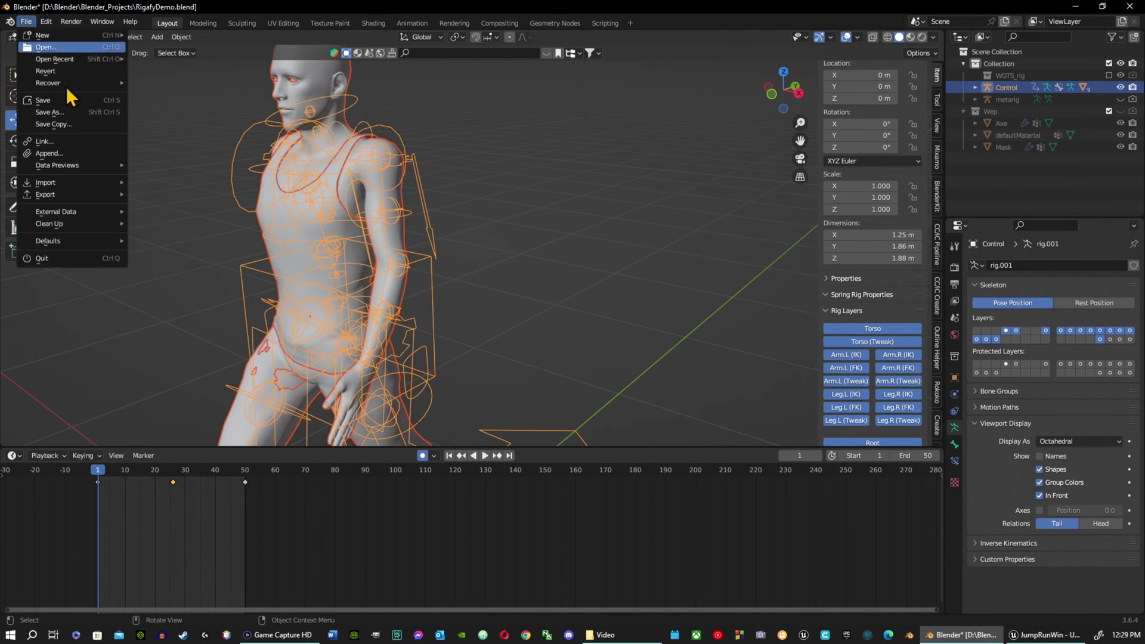
mouse_move(67, 198)
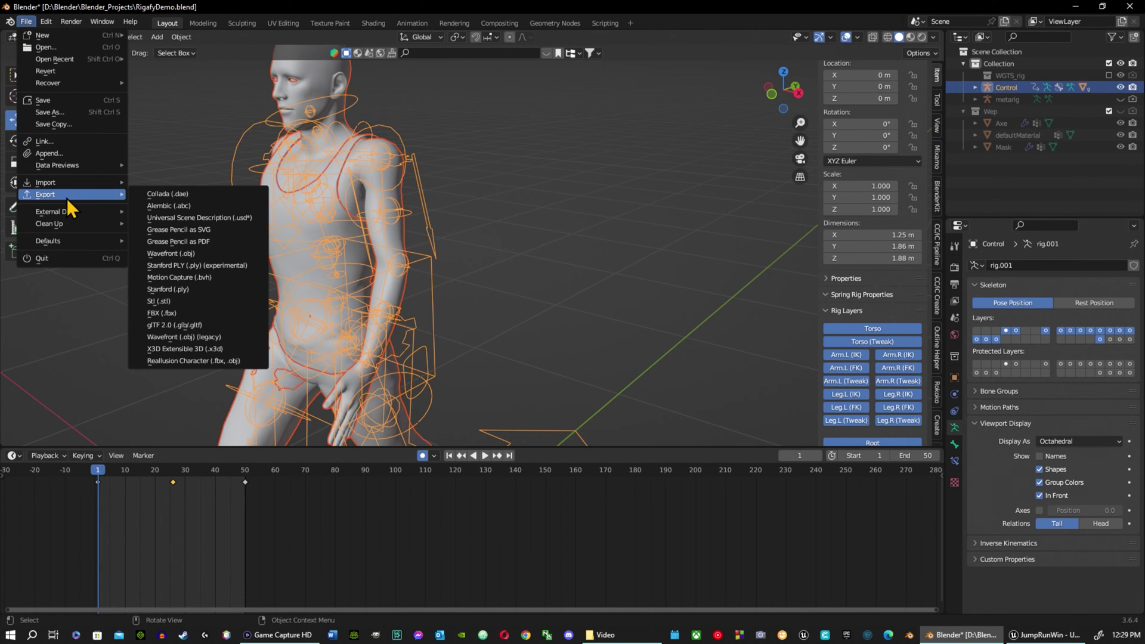
click(195, 313)
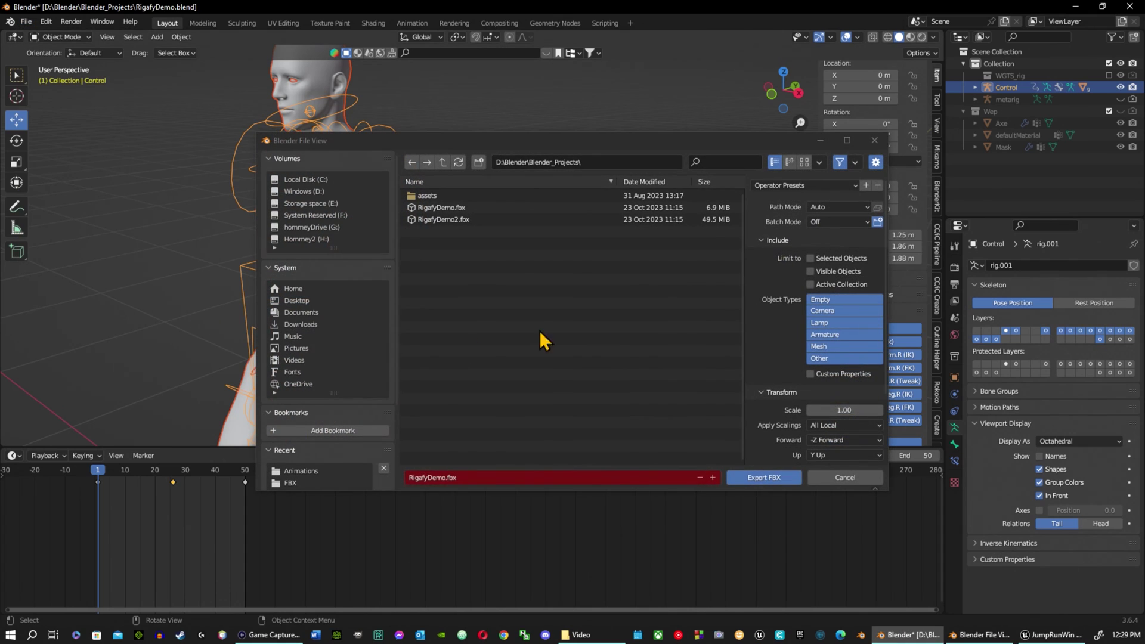
Step: Set the export file name to BobDemo.fbx
click(442, 477)
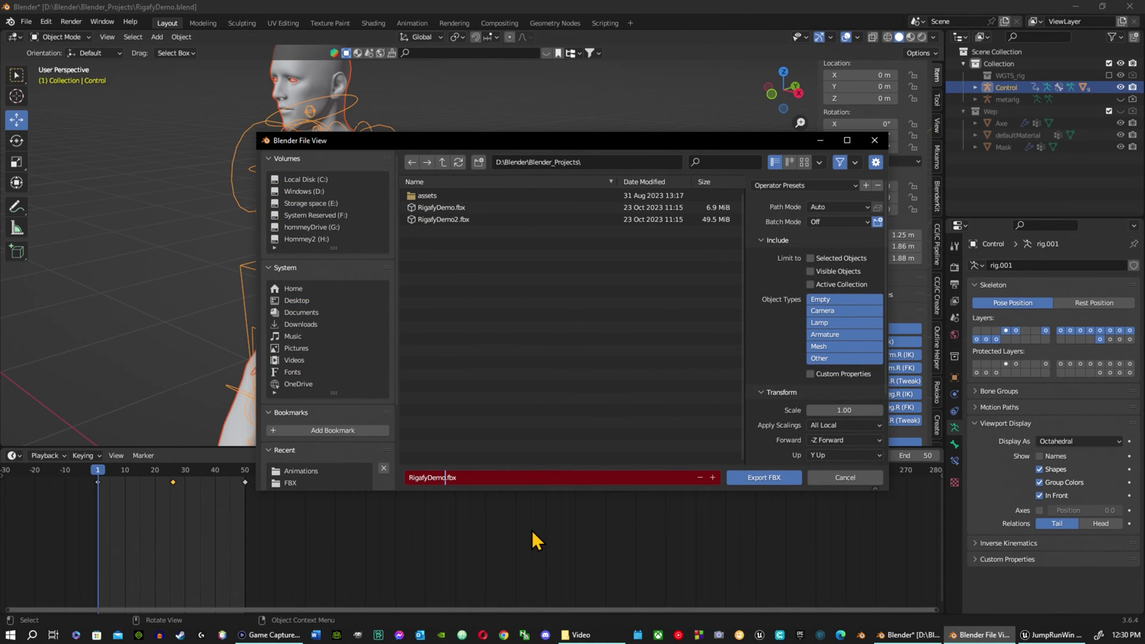
key(Delete)
key(BackSpace)
key(BackSpace)
key(BackSpace)
key(BackSpace)
key(BackSpace)
key(BackSpace)
key(BackSpace)
key(BackSpace)
key(BackSpace)
text(Bob)
key(Return)
click(419, 480)
key(Right)
text(Demo)
key(Delete)
key(Return)
double_click(445, 482)
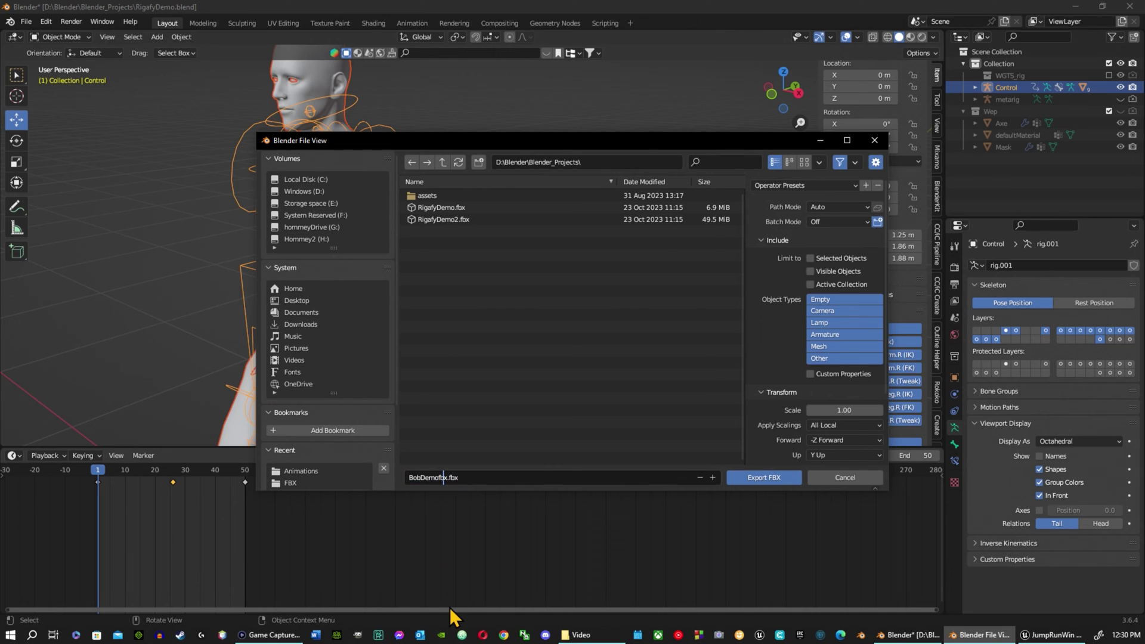
key(Delete)
key(Delete)
key(BackSpace)
key(Return)
Step: Set Path Mode to Copy, embed textures, and limit export to selected objects
click(818, 206)
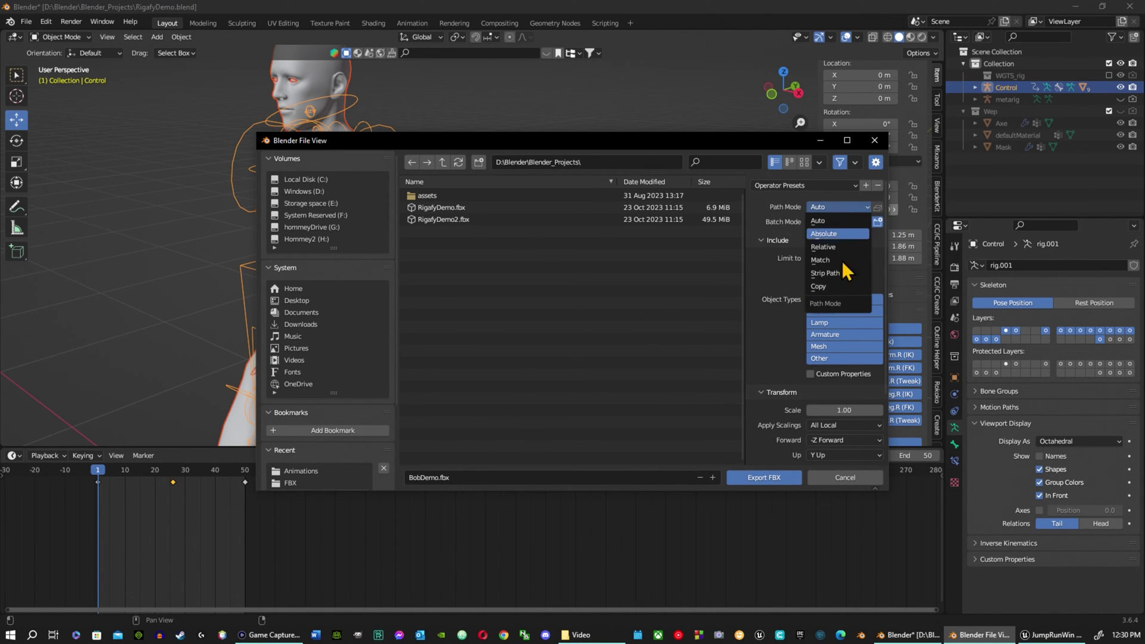
click(818, 286)
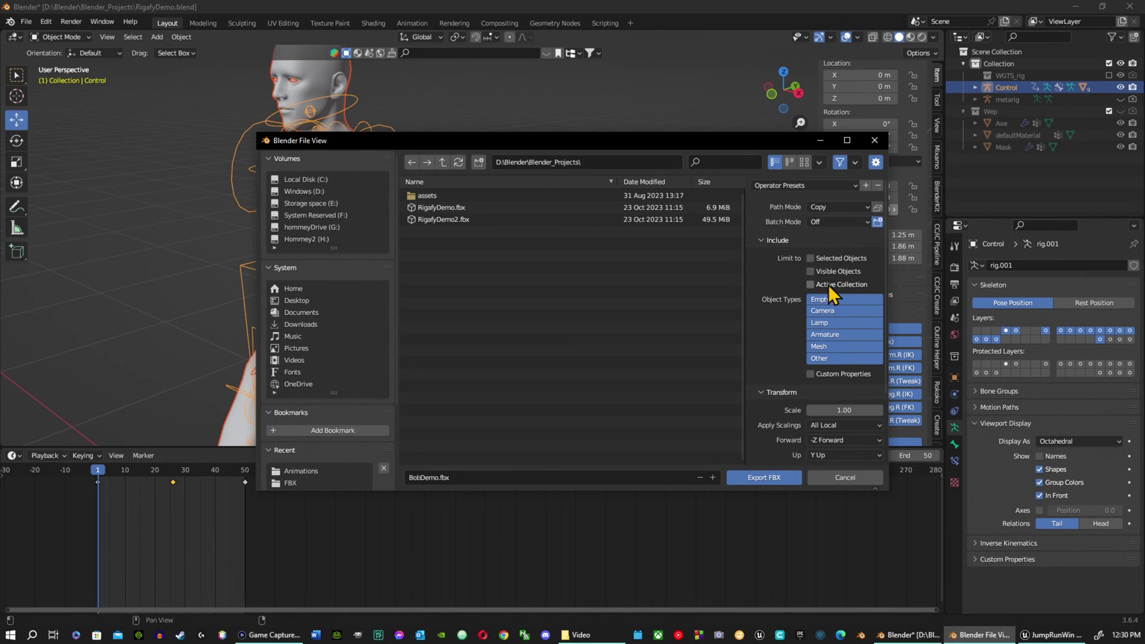
click(878, 207)
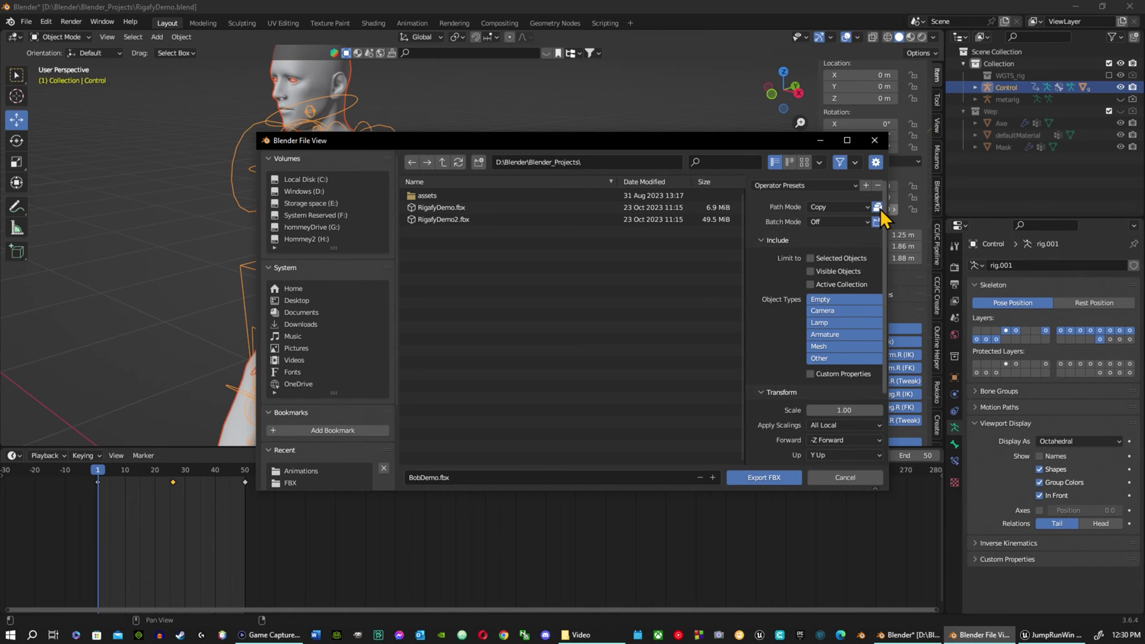
click(811, 259)
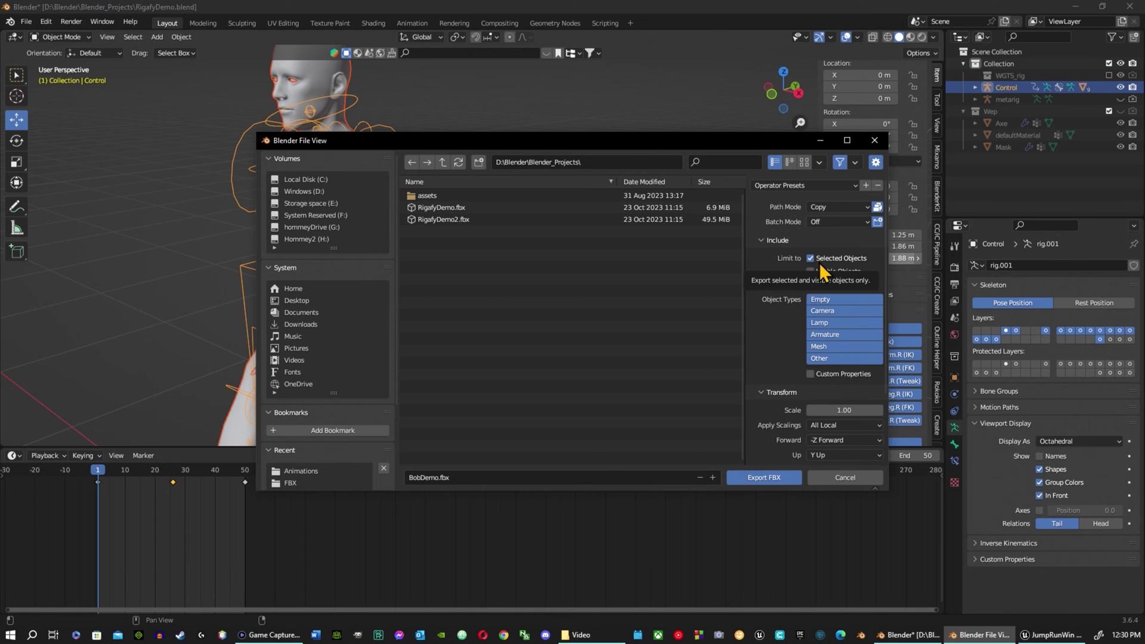
Step: Set geometry Smoothing to Face and enable Apply Modifiers
scroll(798, 373, down, 2)
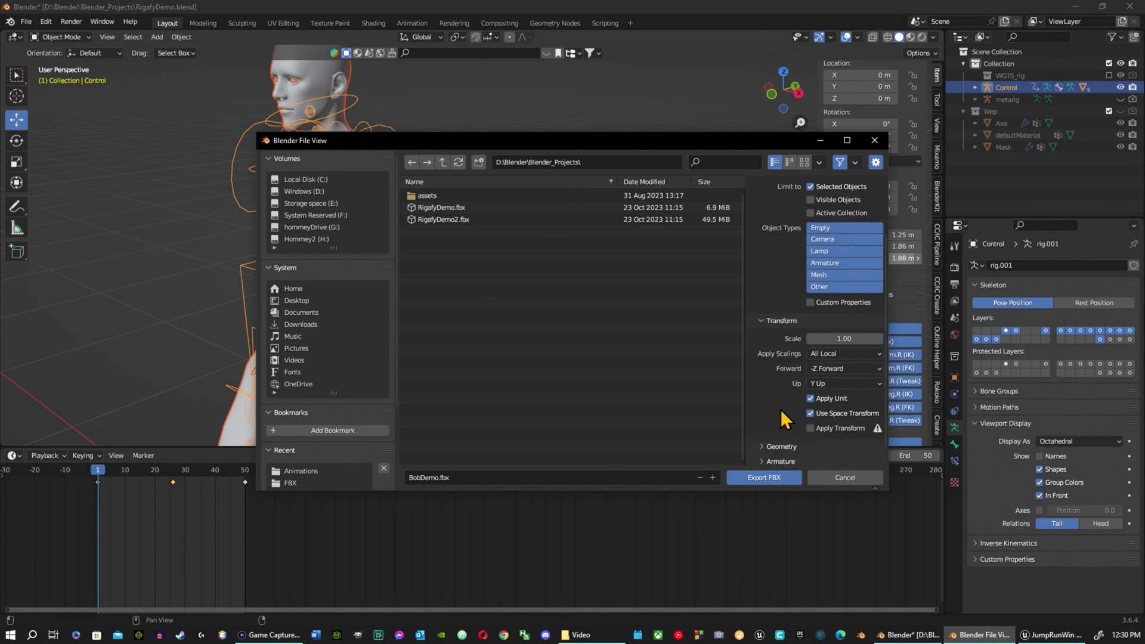
scroll(799, 385, down, 1)
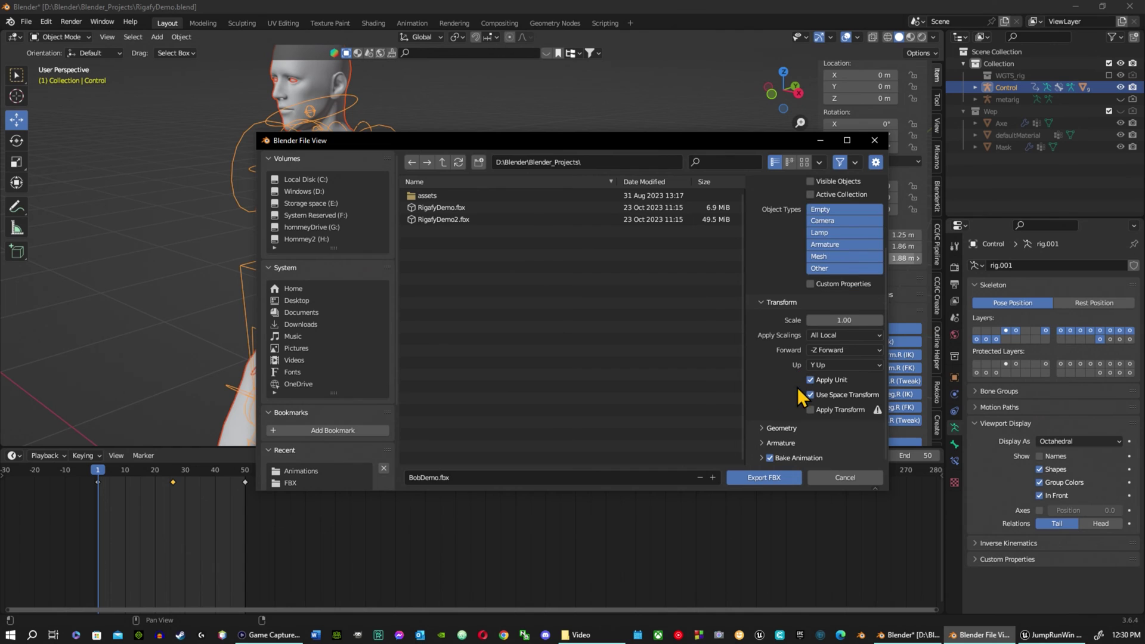
click(760, 428)
scroll(826, 429, down, 1)
click(864, 424)
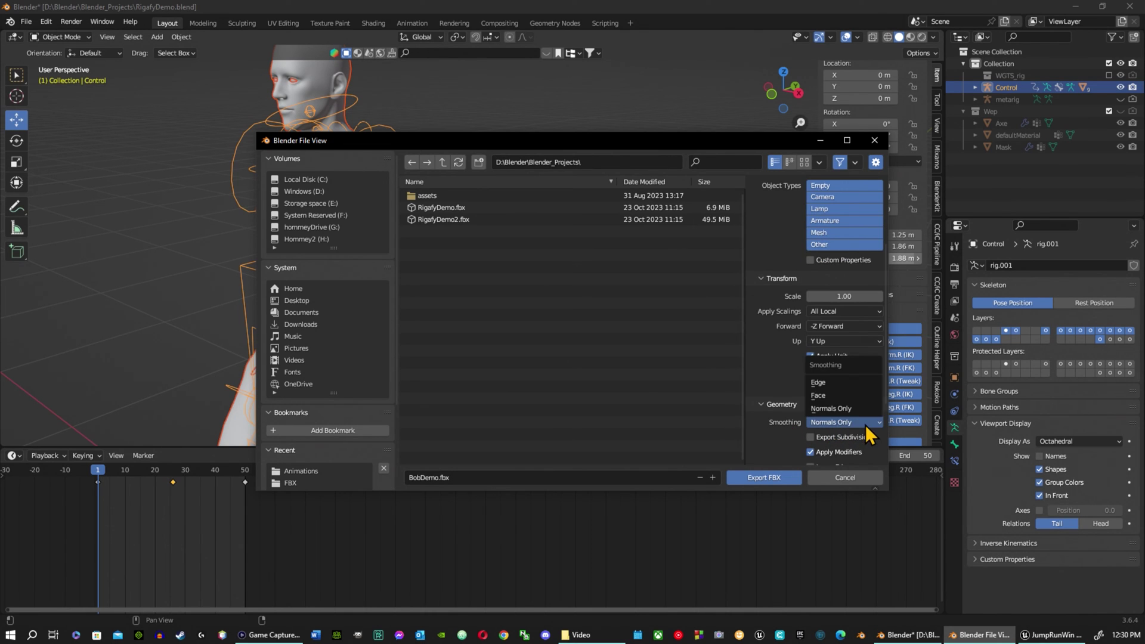
click(847, 398)
scroll(796, 388, down, 2)
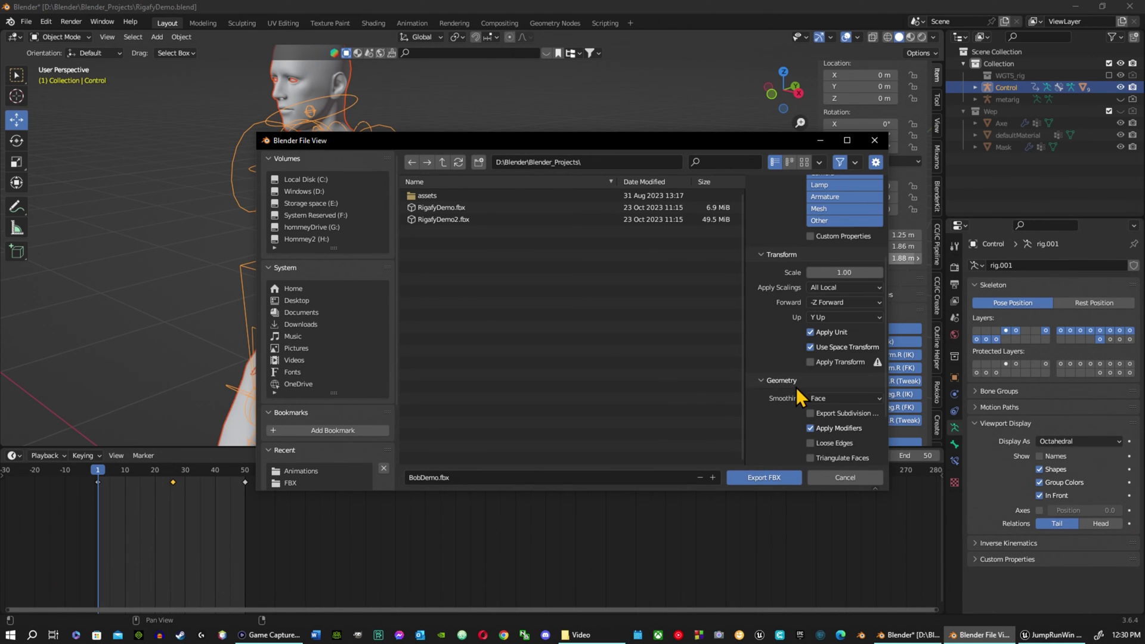
click(811, 404)
scroll(878, 421, down, 2)
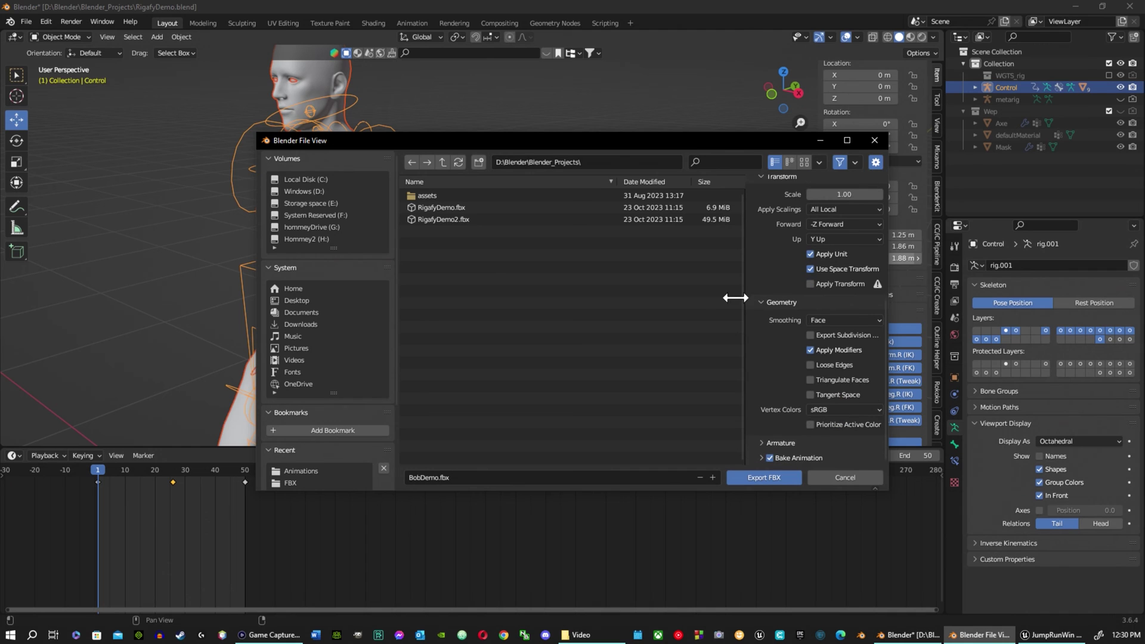
scroll(760, 303, up, 8)
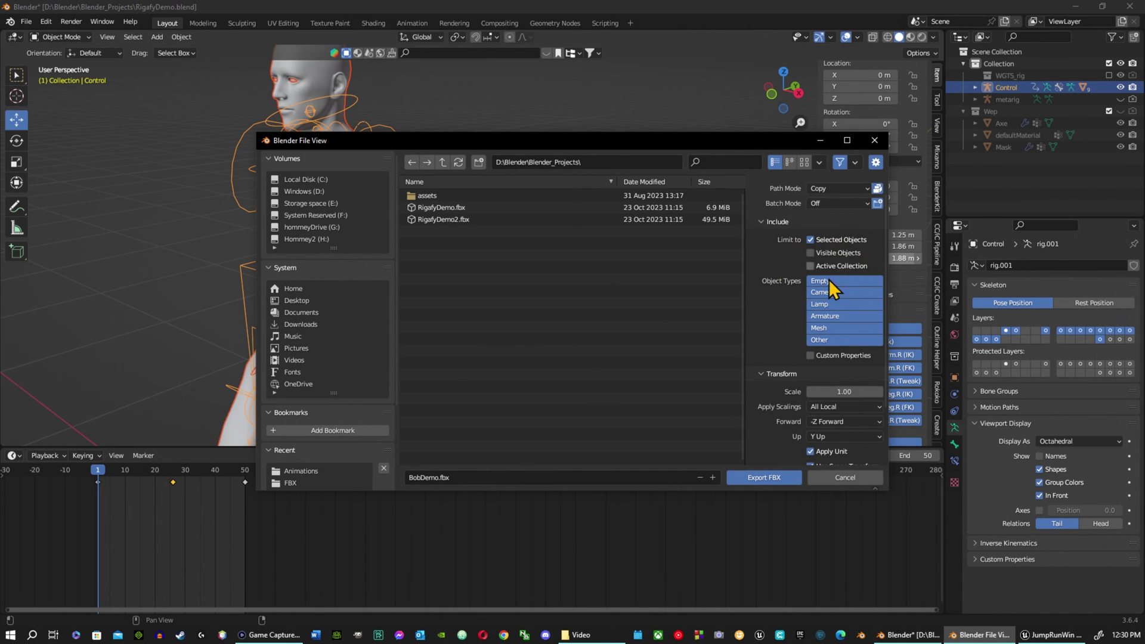
scroll(826, 387, down, 3)
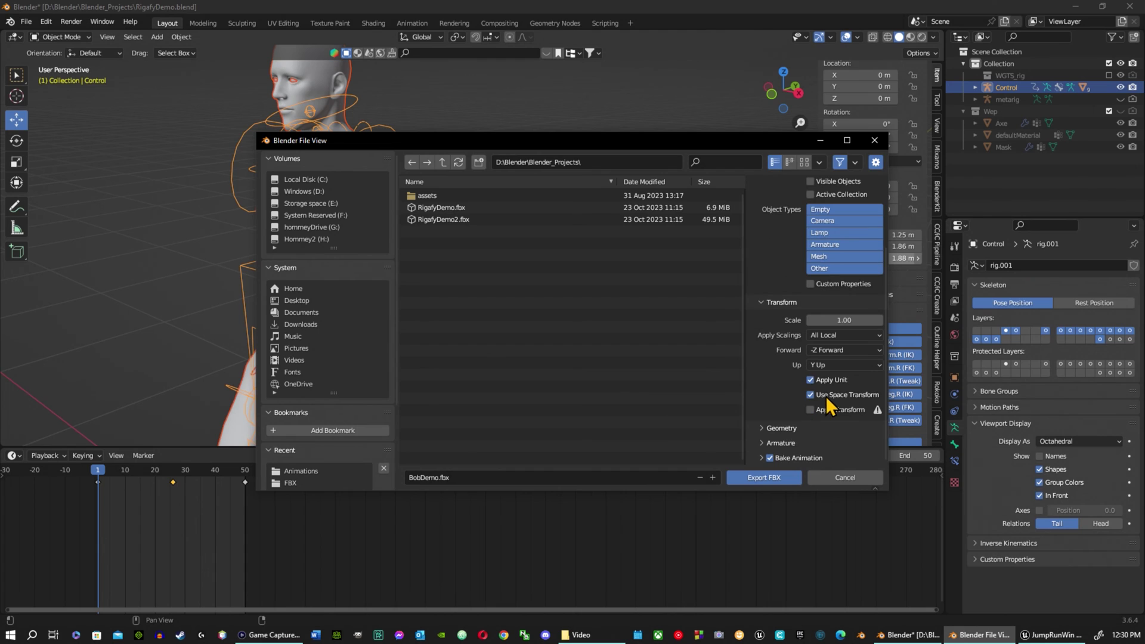
Step: Keep the primary bone axis at Y Axis and turn off Add Leaf Bones
click(761, 428)
click(761, 428)
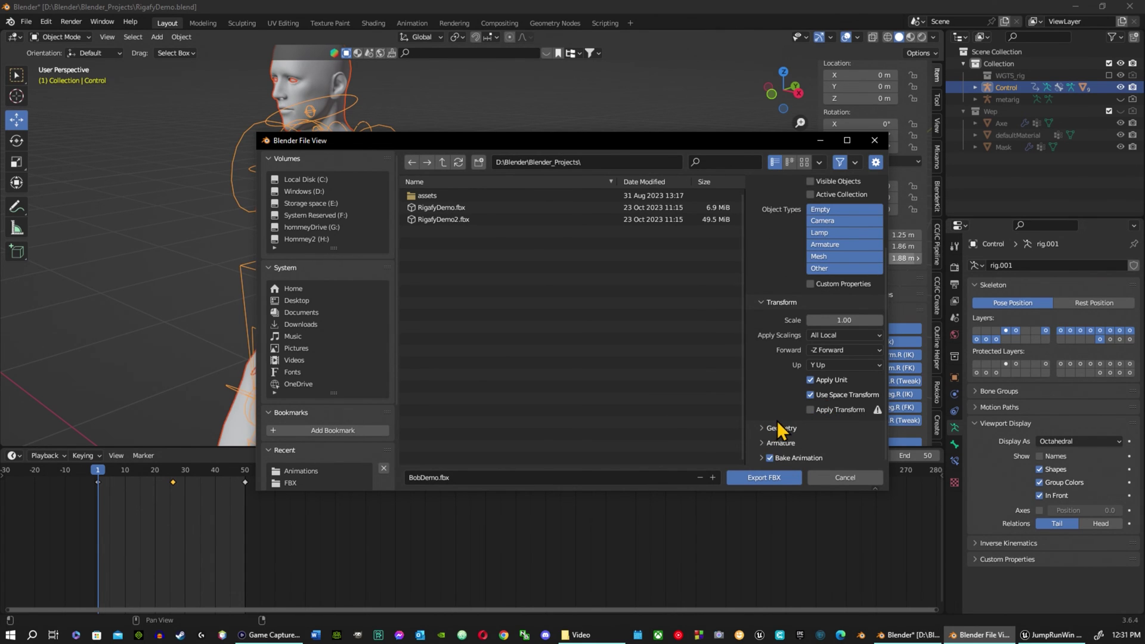
click(761, 444)
scroll(826, 377, down, 3)
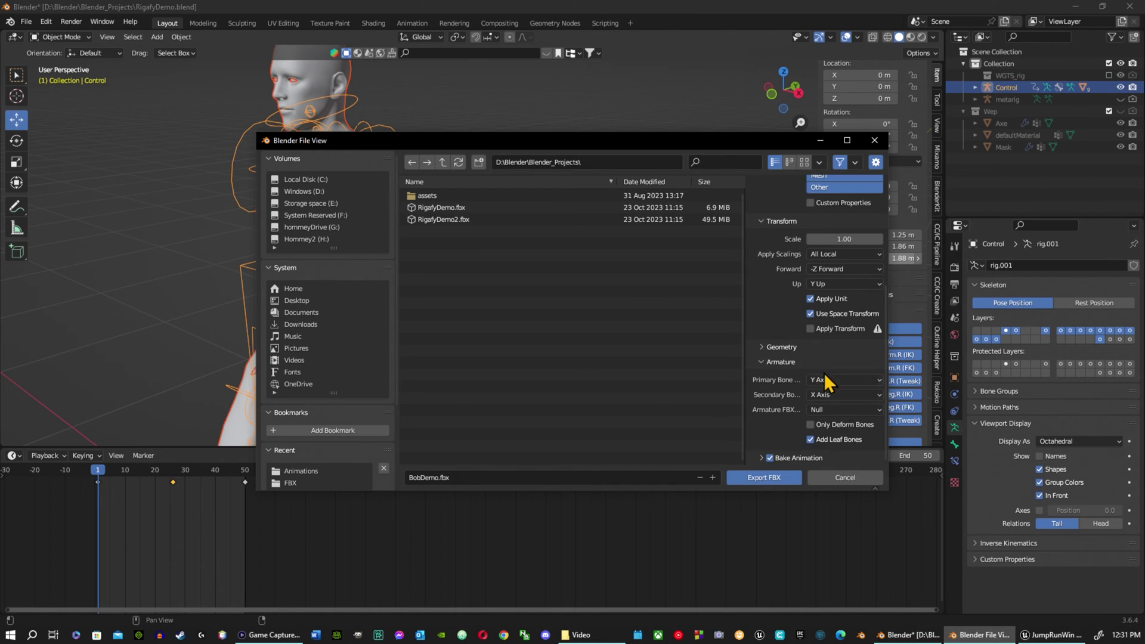
click(851, 395)
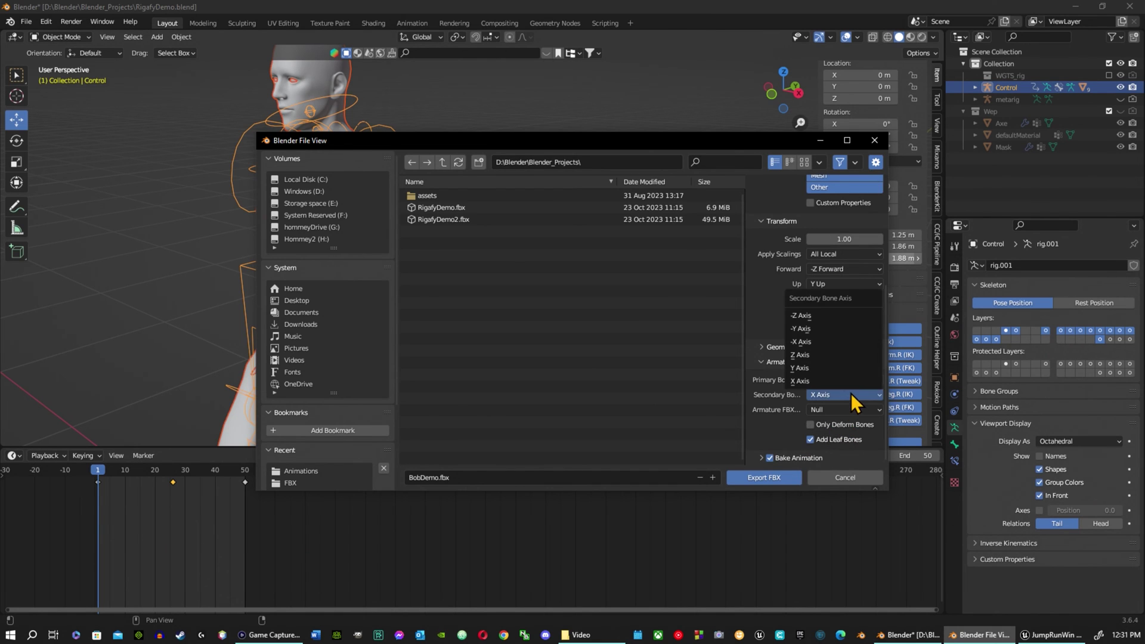
click(843, 383)
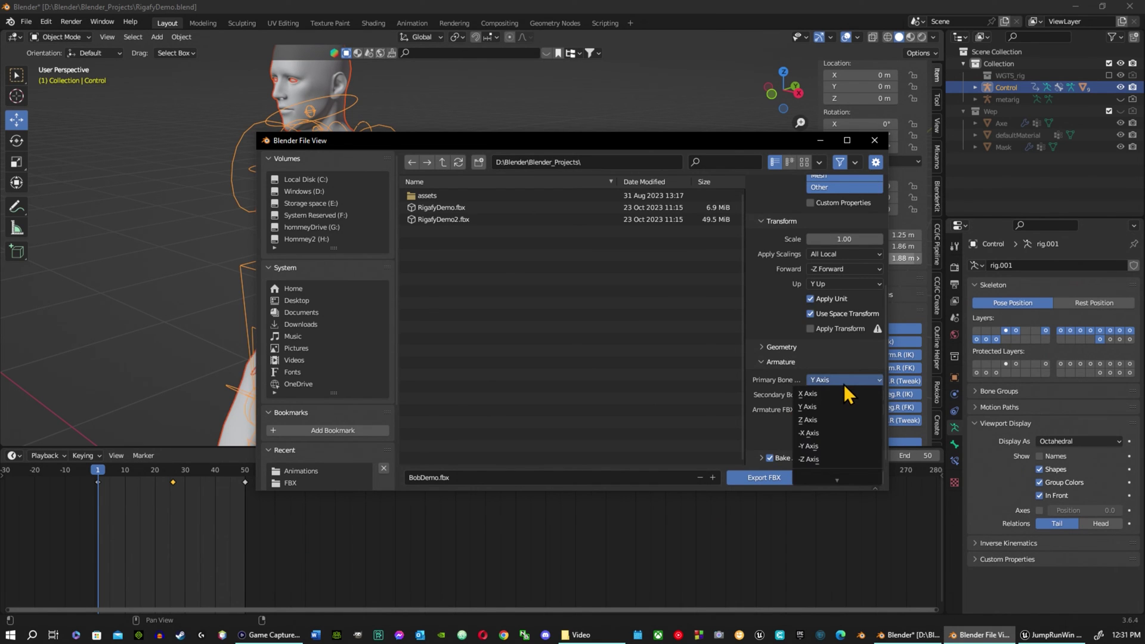
click(828, 381)
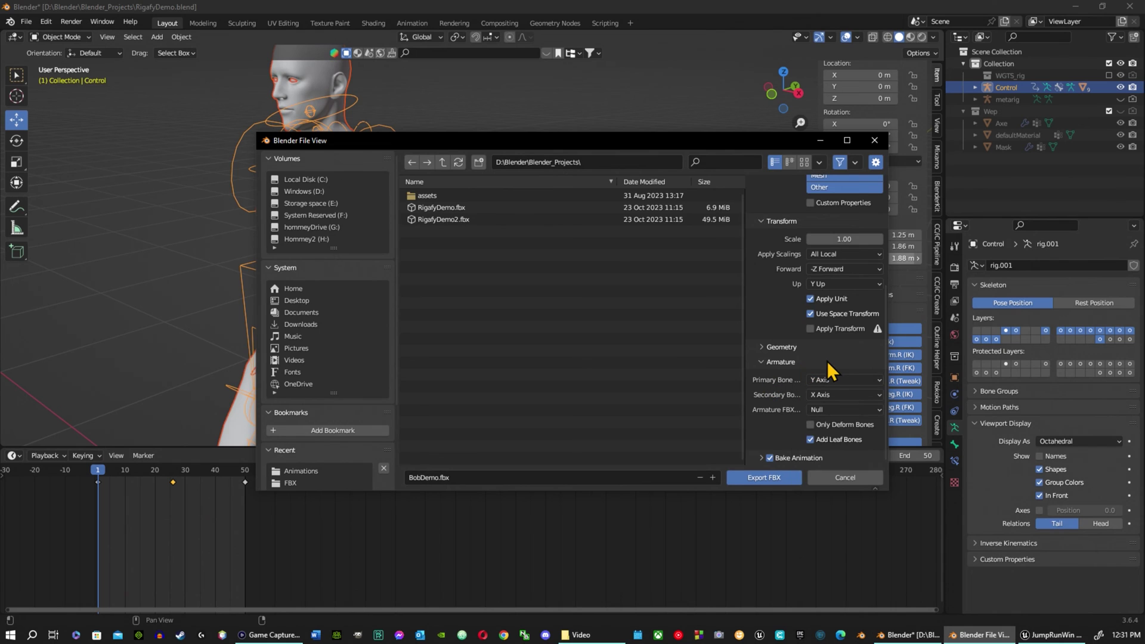
click(811, 440)
Step: Set the export axes to -X Forward and Z Up and reveal the Bake Animation options
click(871, 270)
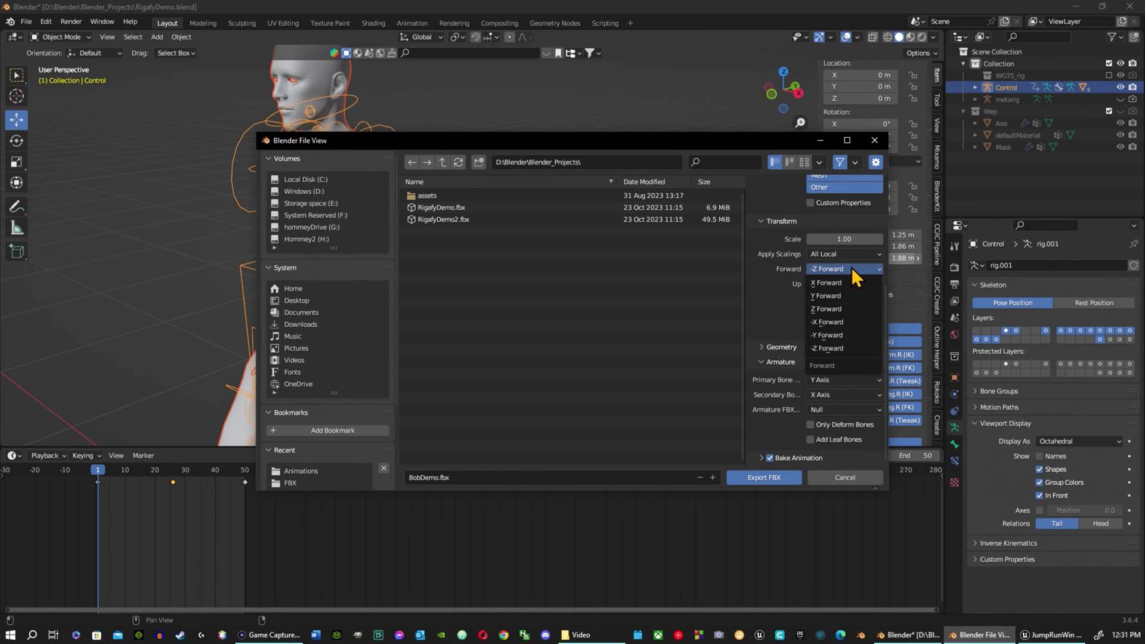
click(836, 322)
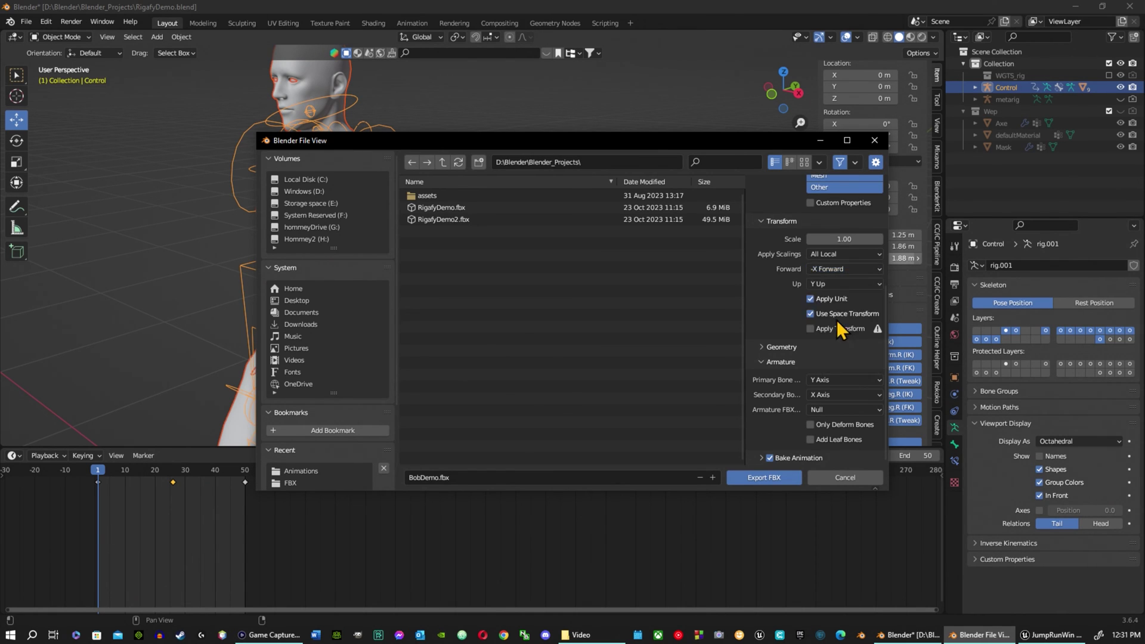
click(849, 285)
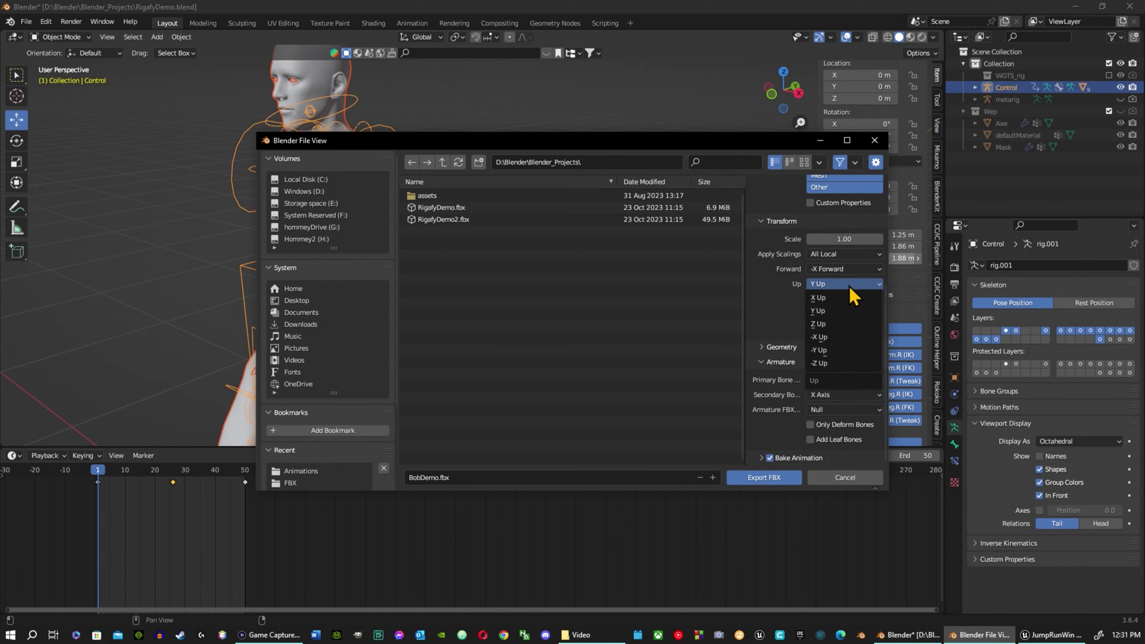
click(834, 324)
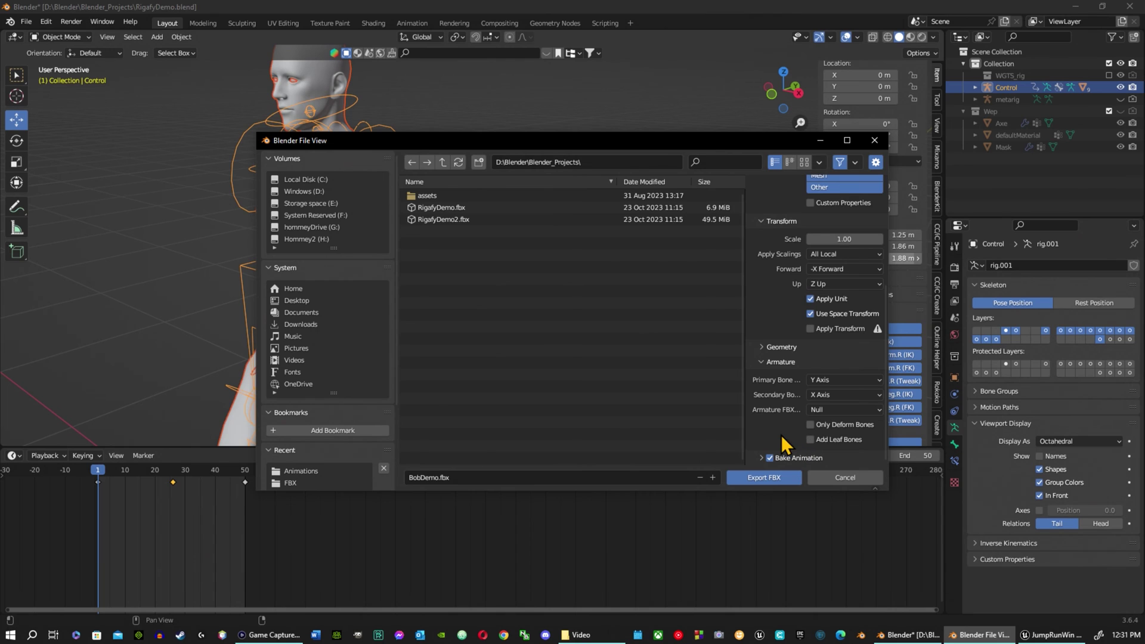
click(761, 457)
scroll(780, 426, down, 4)
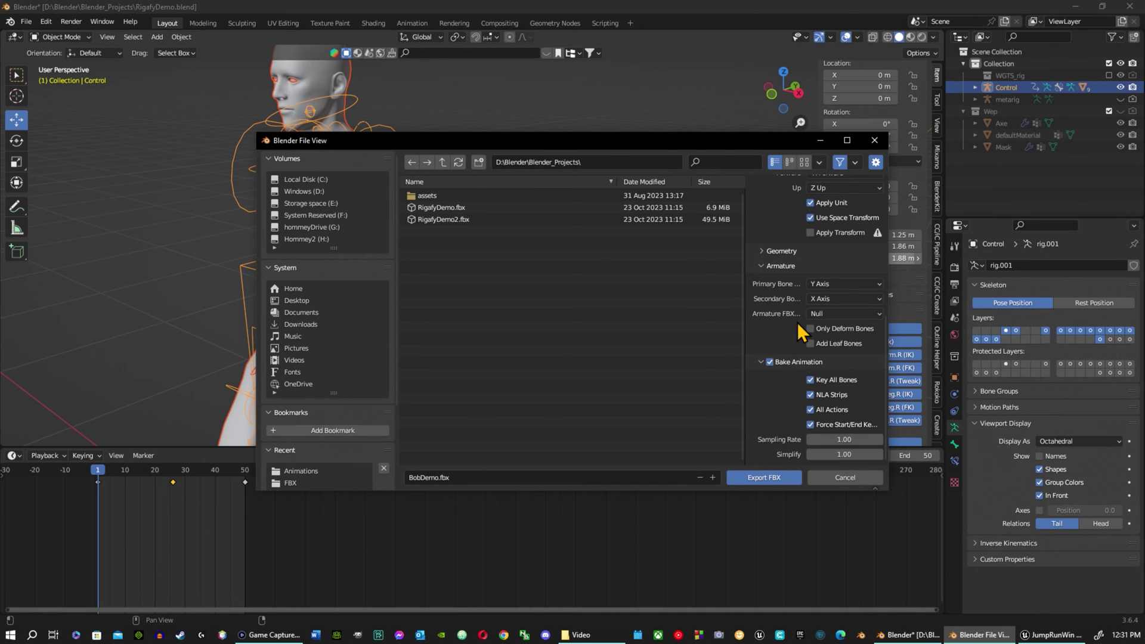
scroll(796, 322, up, 6)
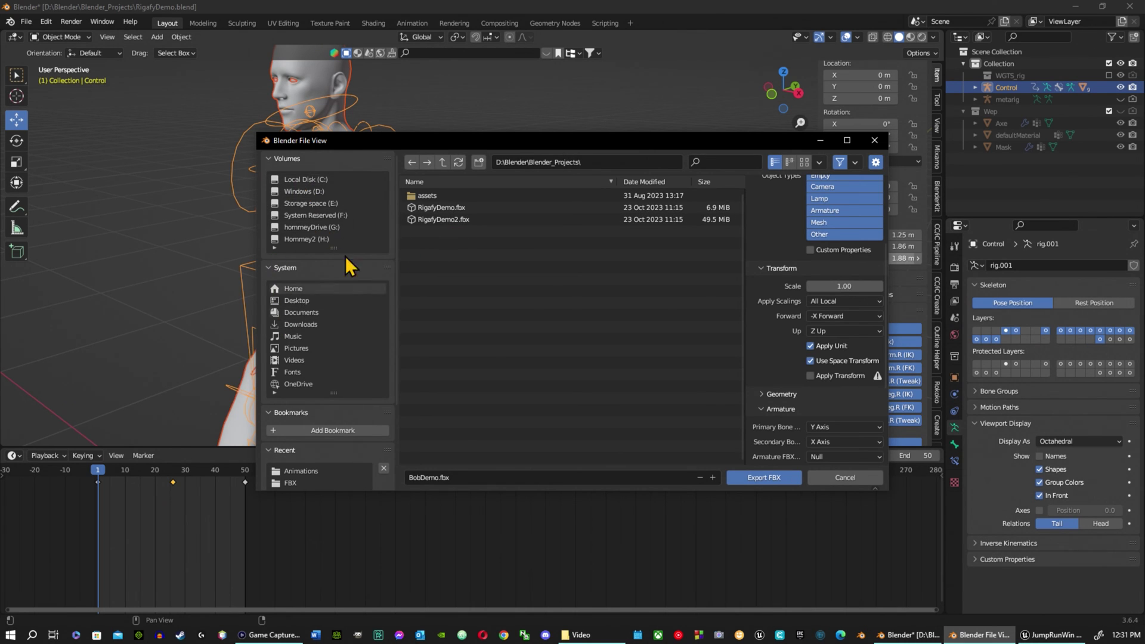
Step: Export BobDemo.fbx into D:\unreal\JumpRunWin\Content\BLENDER\FBX\Bob
click(316, 191)
click(435, 260)
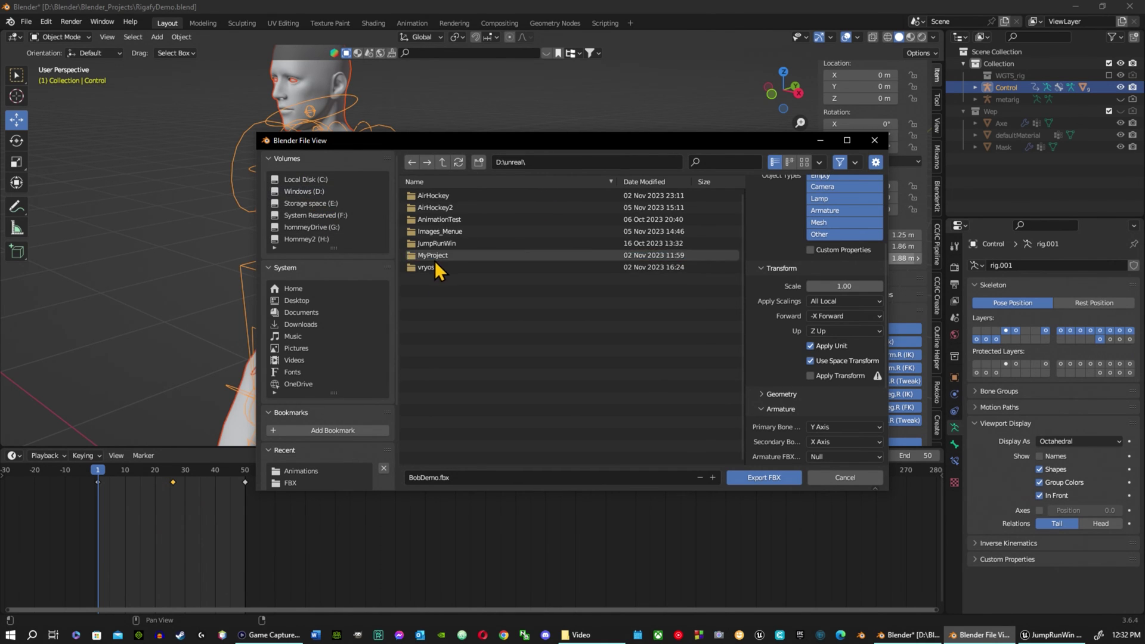
click(434, 260)
double_click(419, 195)
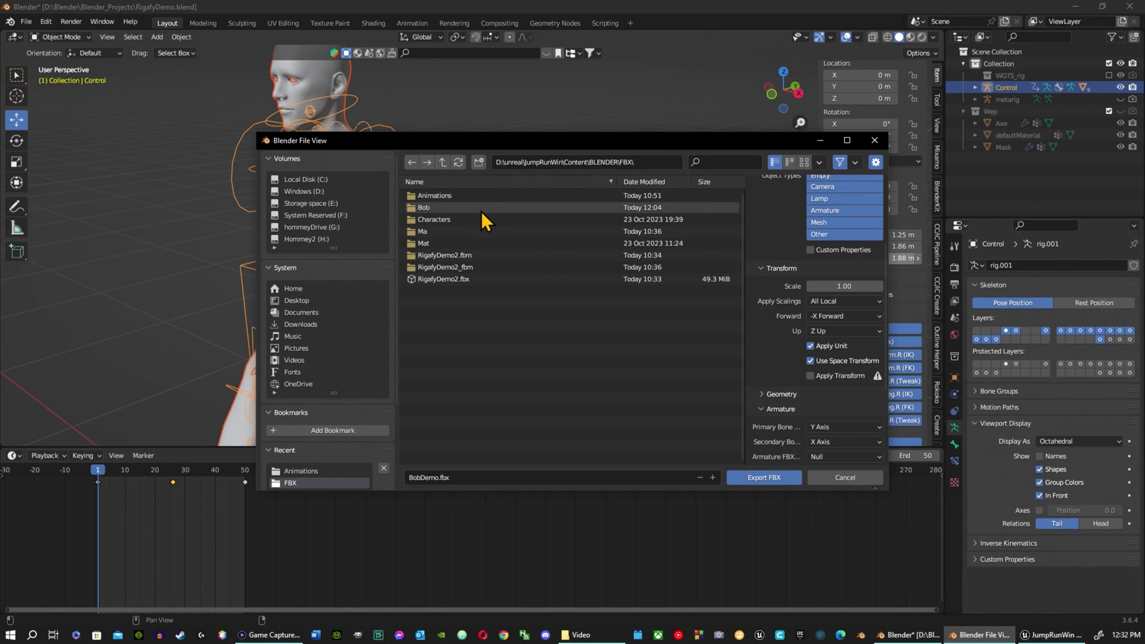
double_click(433, 210)
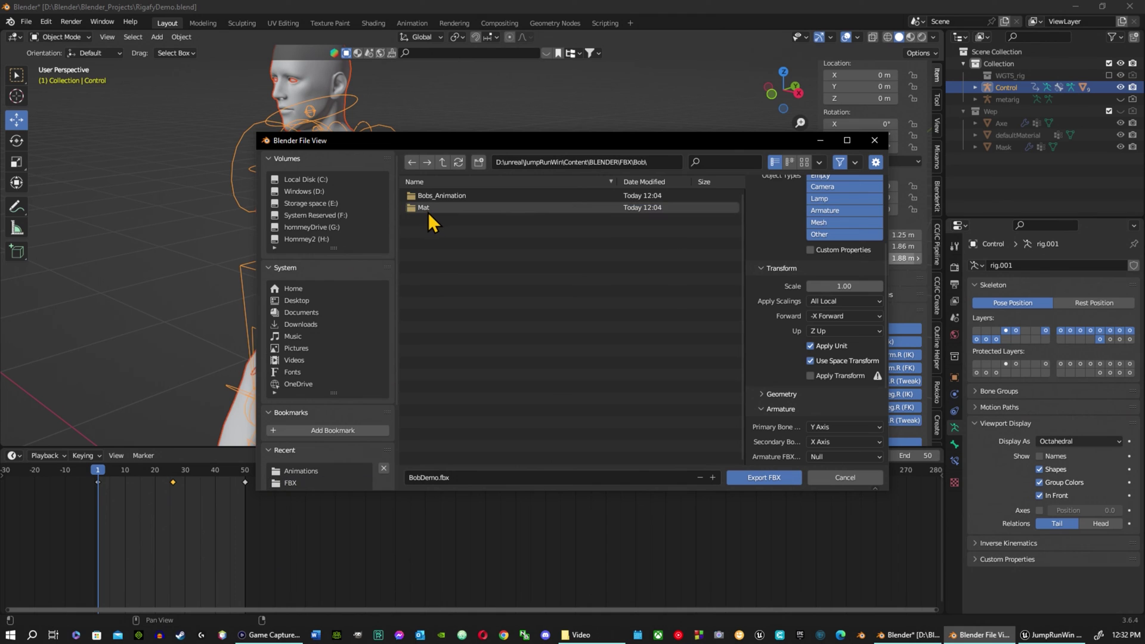
click(780, 478)
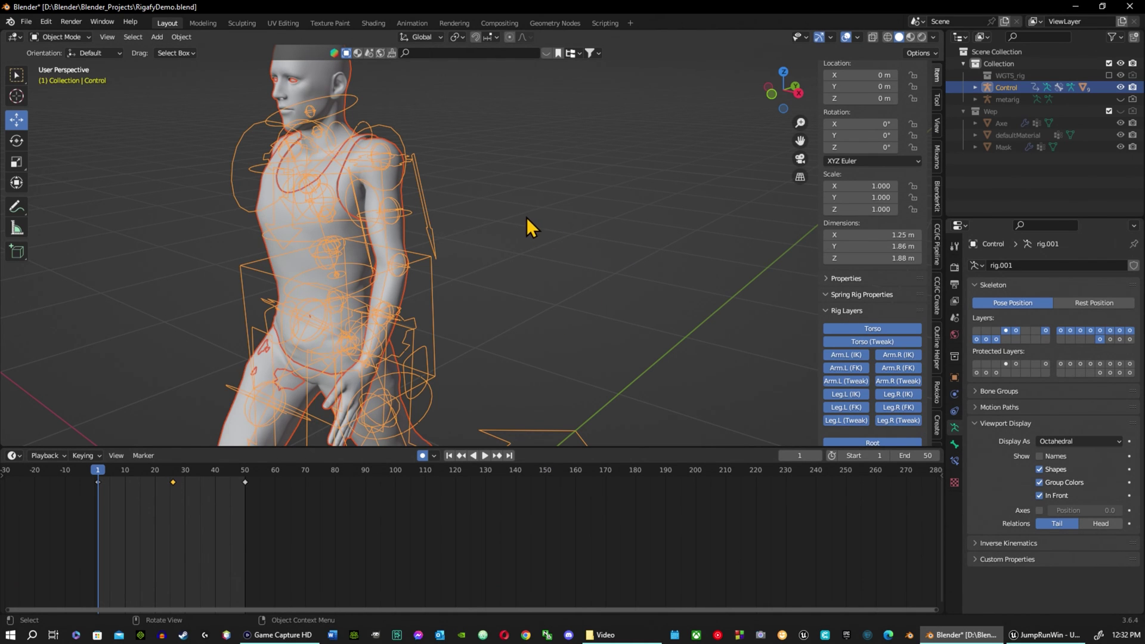
Step: Start a new FBX export and keep the file name BobDemo.fbx
click(27, 22)
mouse_move(56, 195)
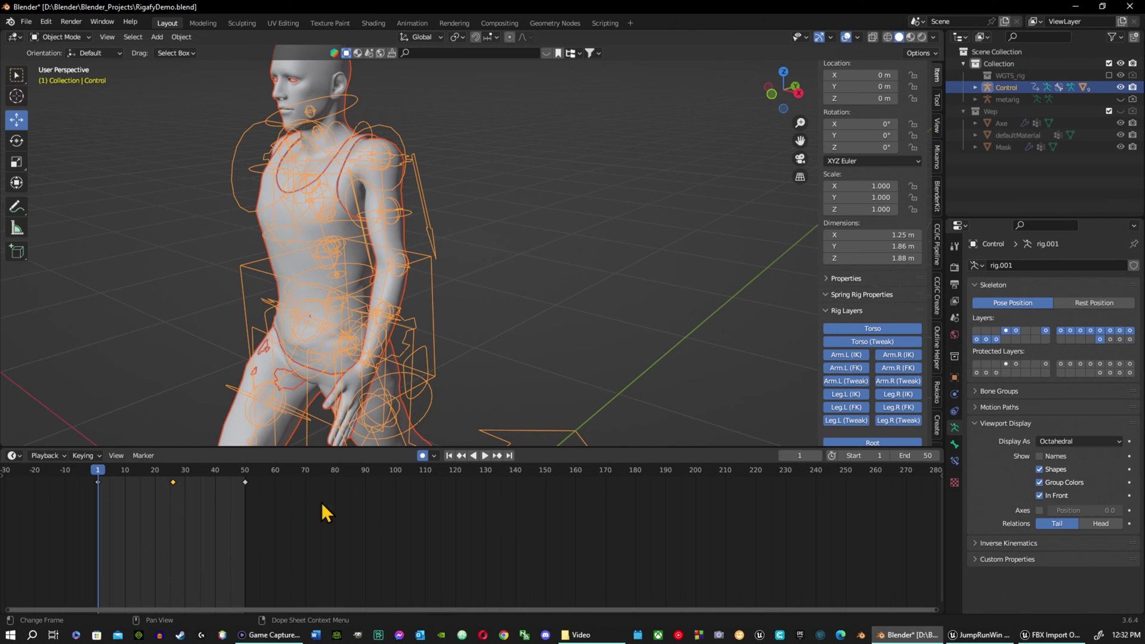
click(31, 26)
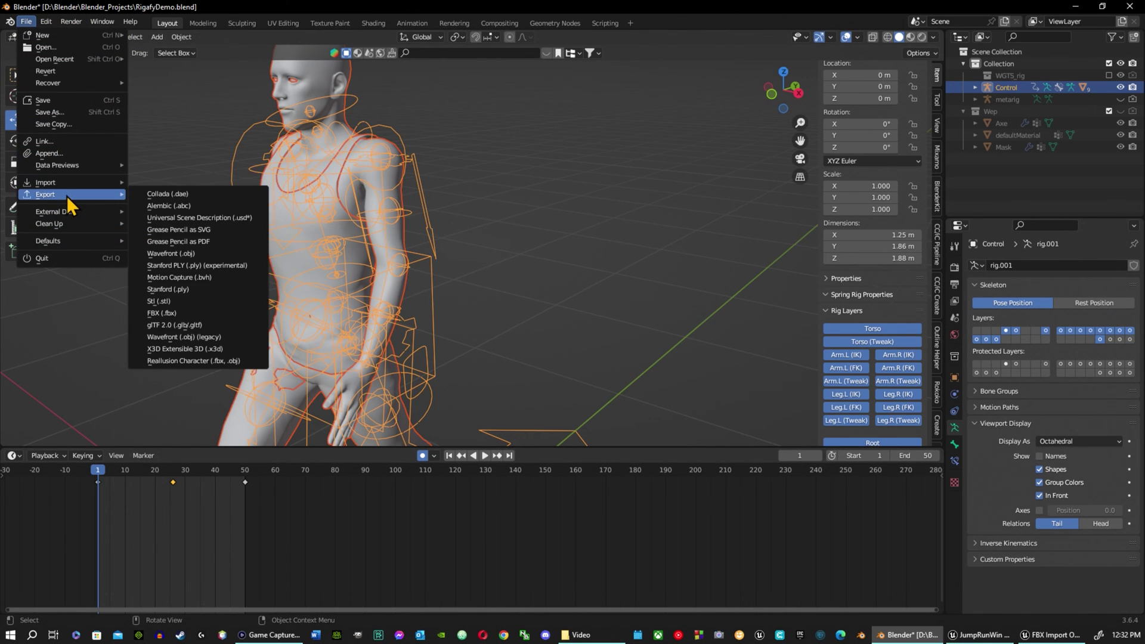
click(195, 310)
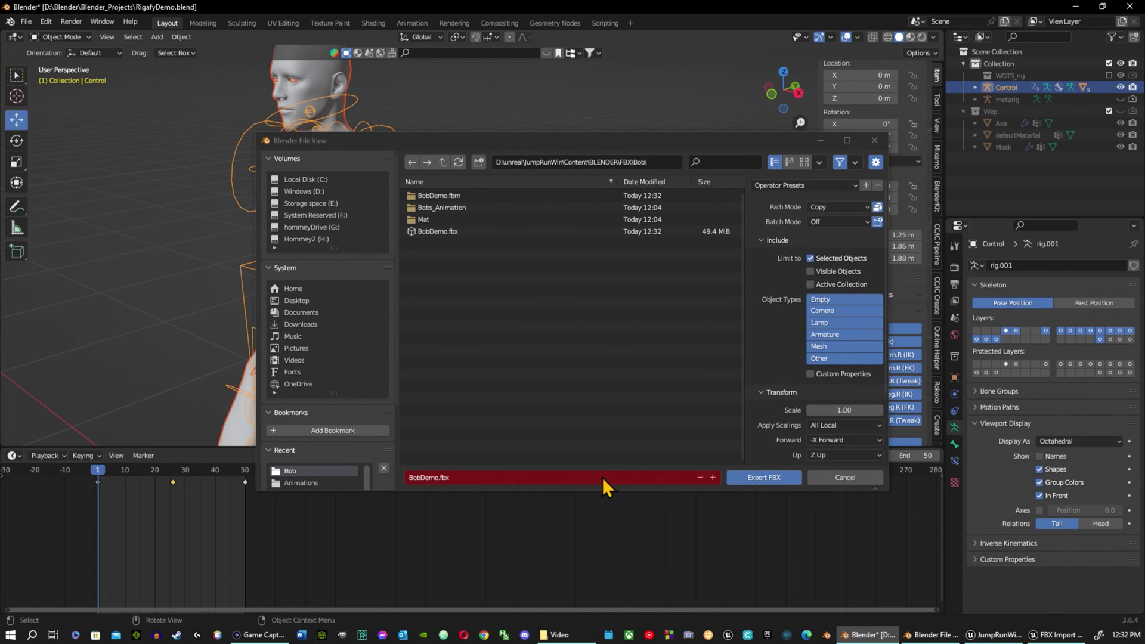
click(439, 477)
click(440, 477)
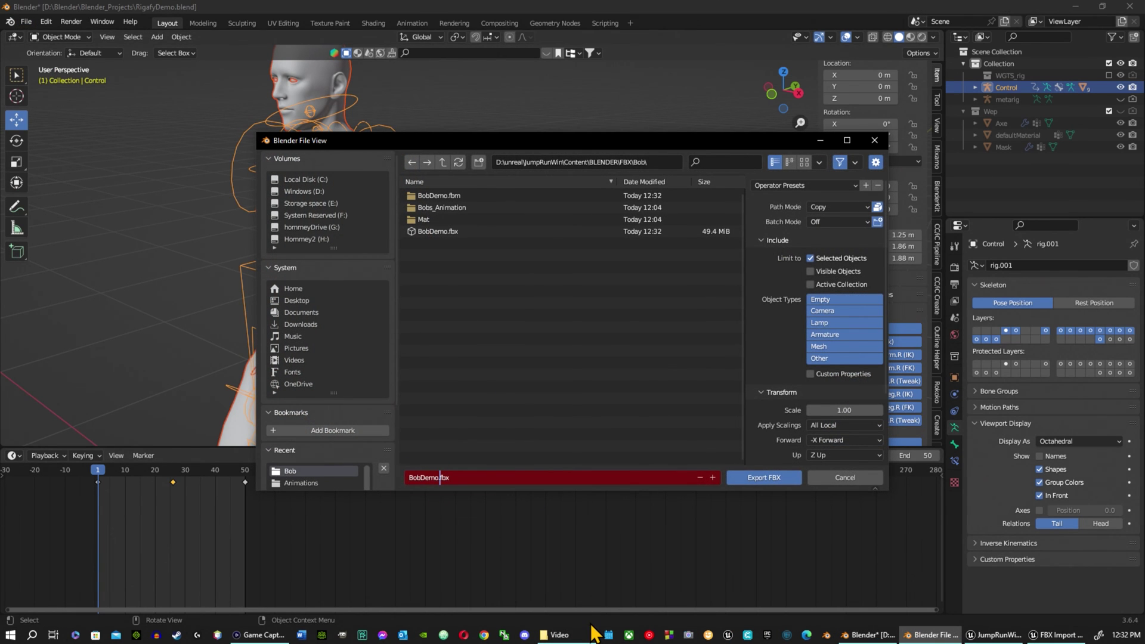
key(Left)
key(BackSpace)
key(BackSpace)
key(BackSpace)
key(BackSpace)
text(Demo)
key(Return)
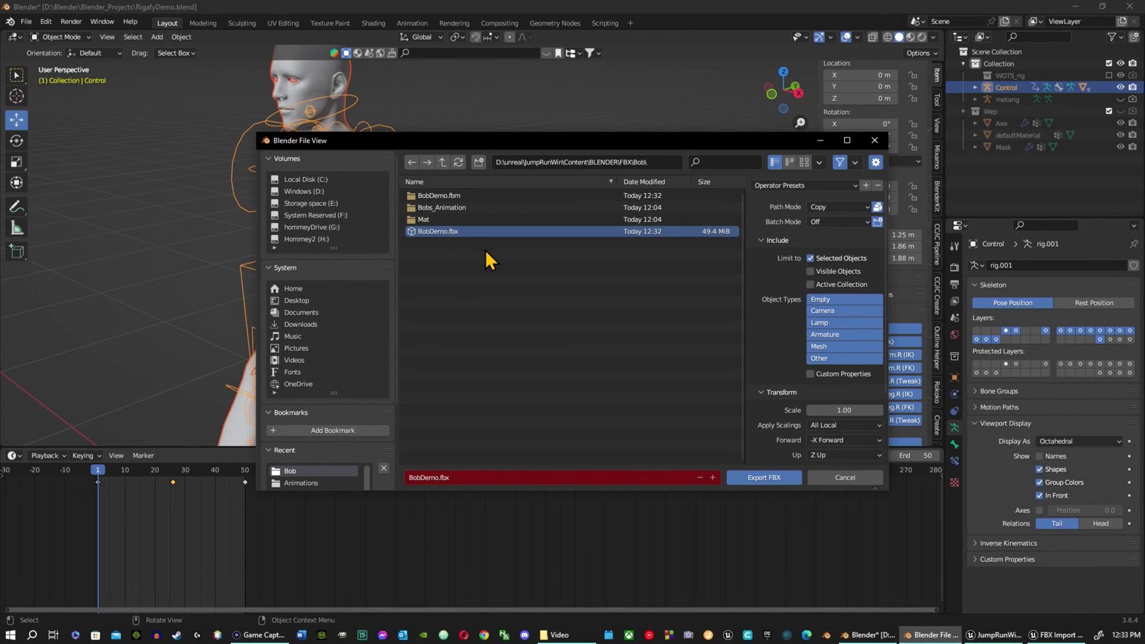
Step: Create and delete a test New Folder in Bob, then enter the empty Bobs_Animation folder
click(478, 161)
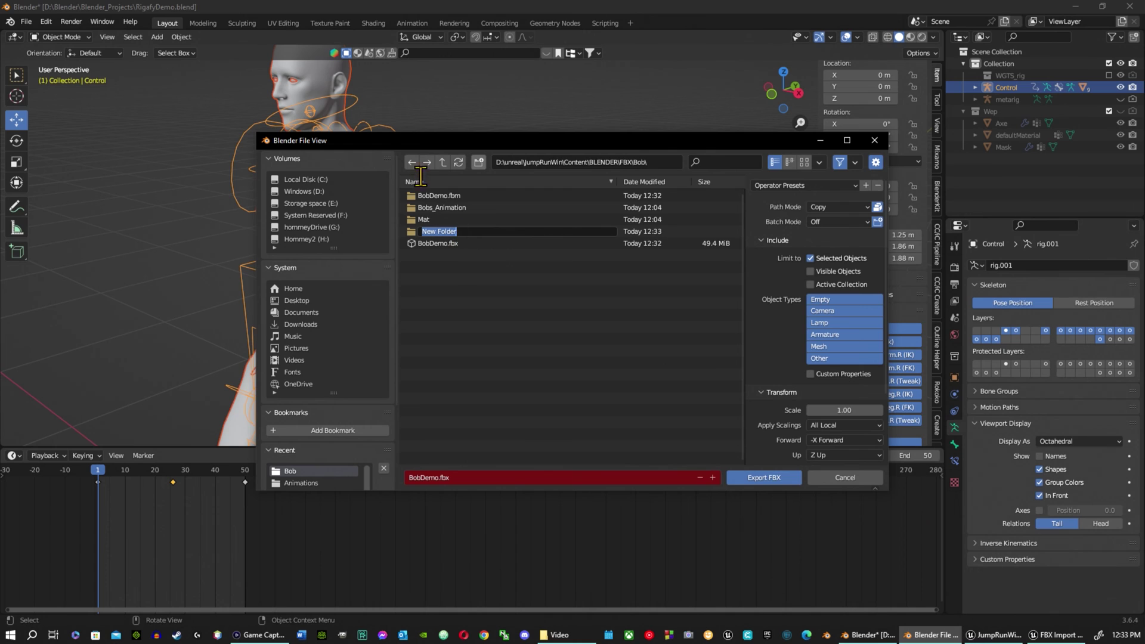
click(495, 247)
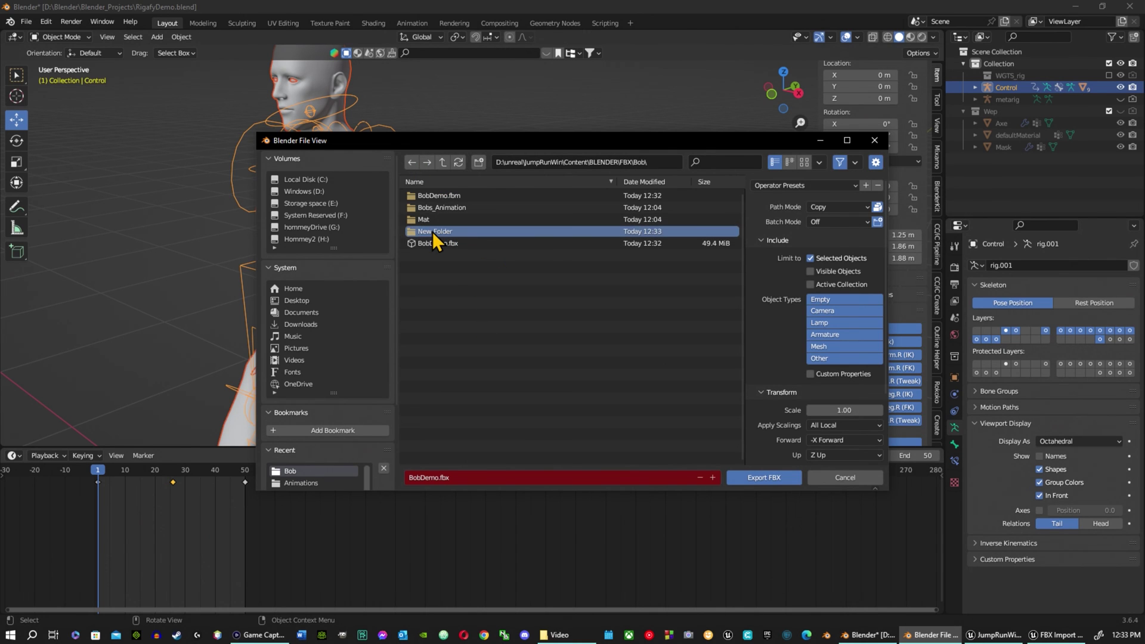
key(Delete)
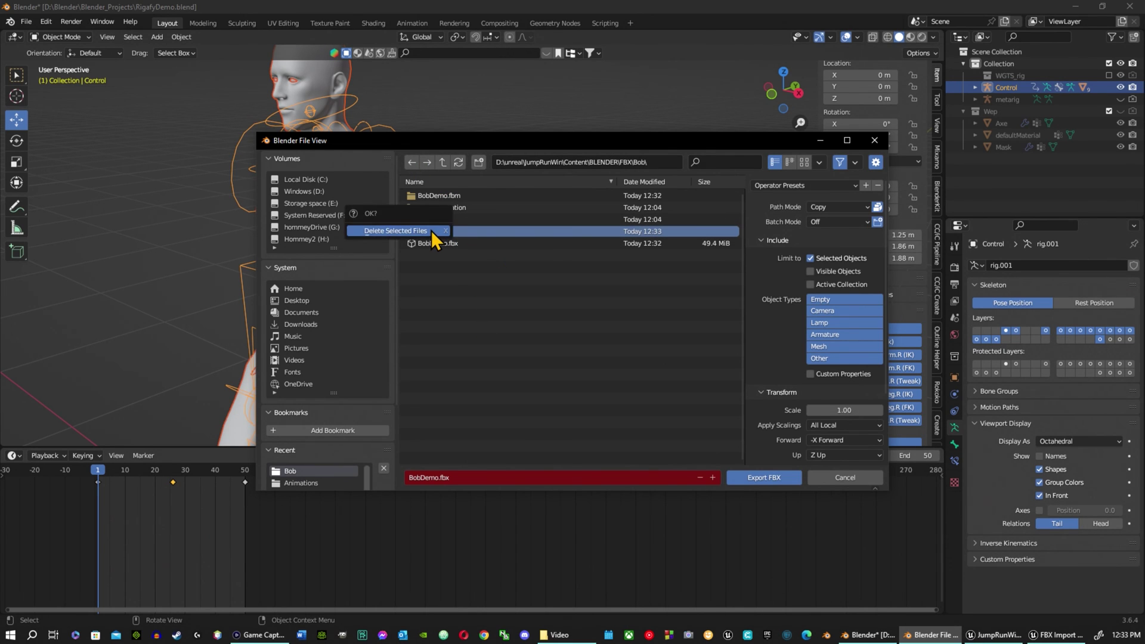
click(418, 231)
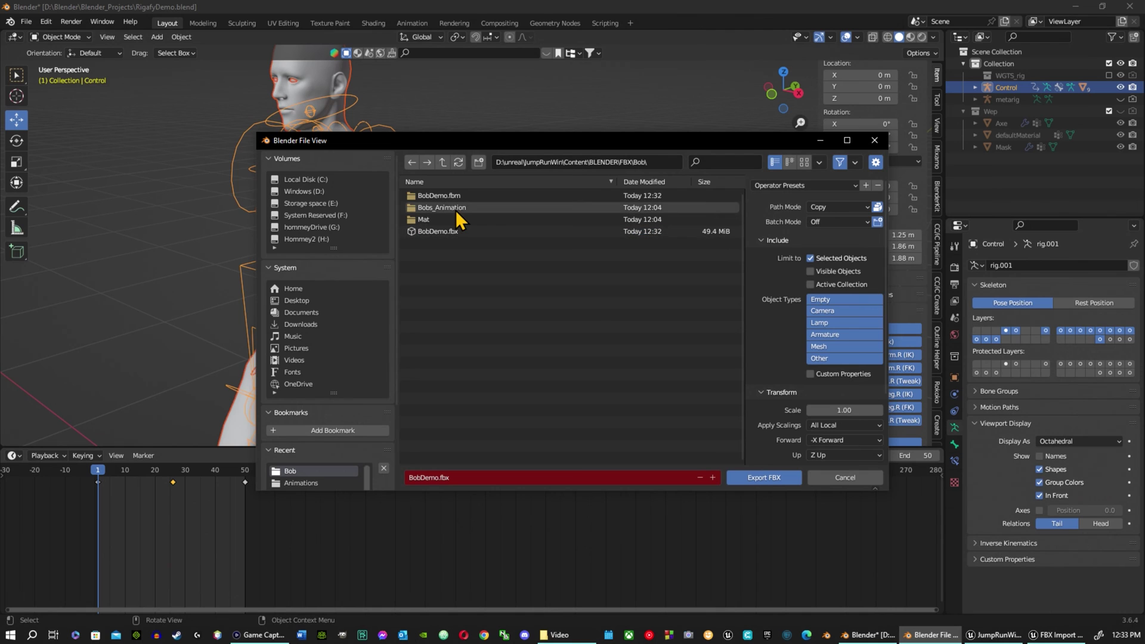
double_click(457, 208)
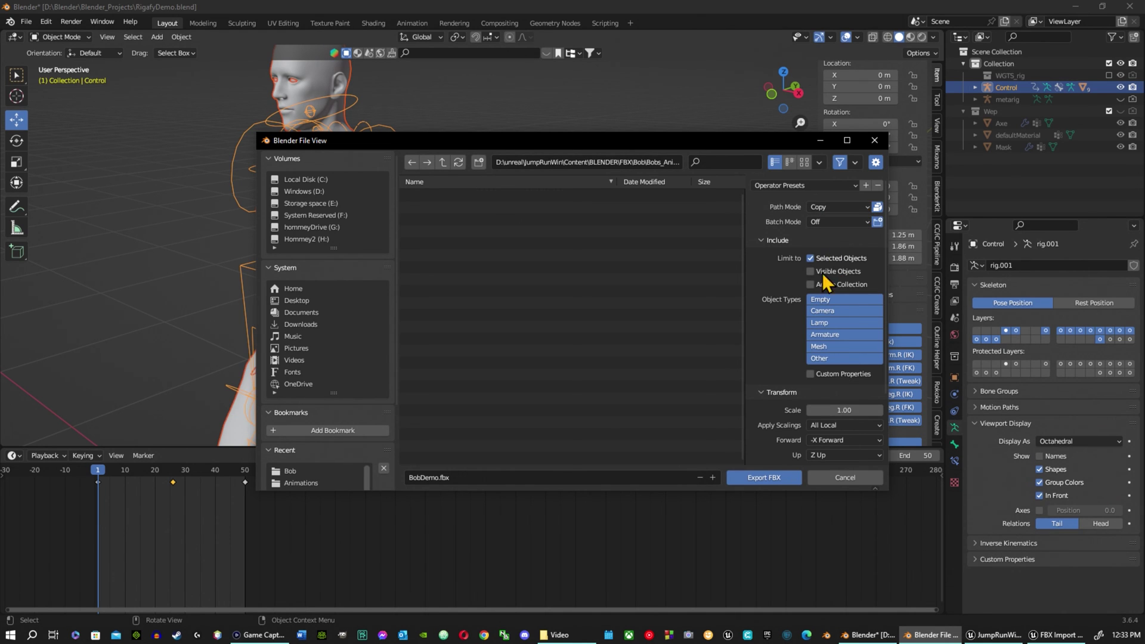
scroll(846, 391, down, 3)
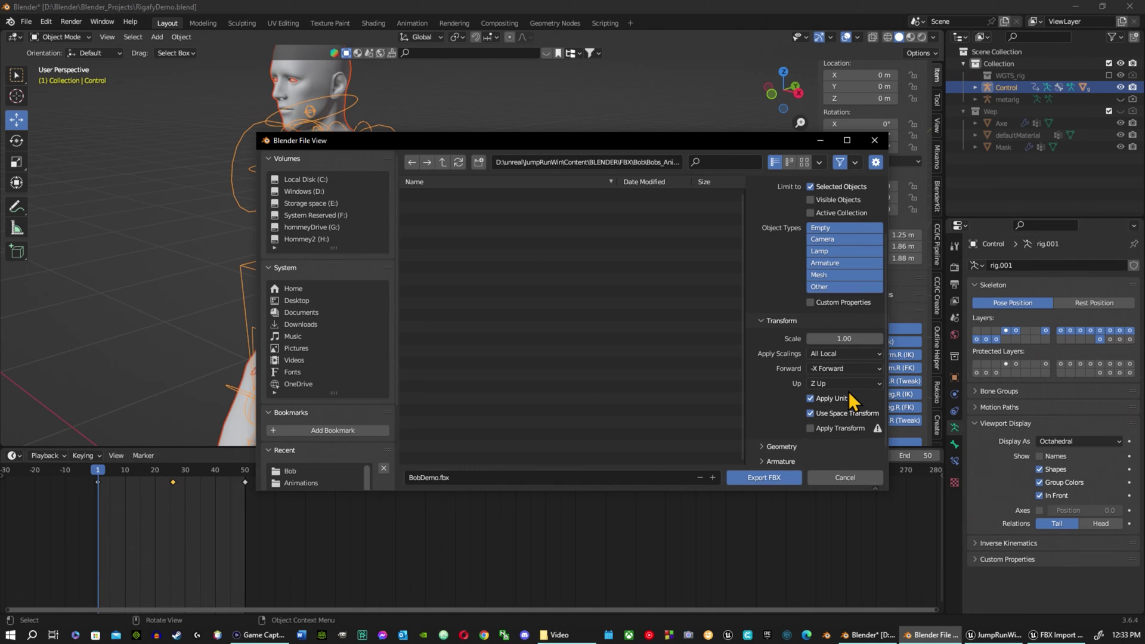
scroll(795, 434, down, 1)
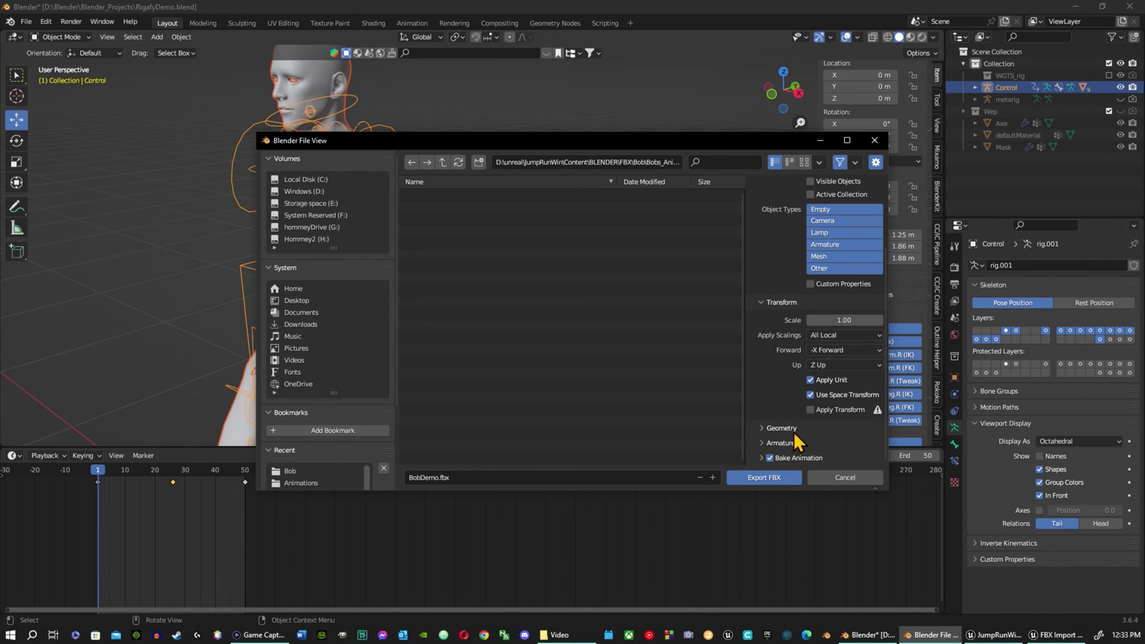
click(761, 458)
scroll(775, 439, down, 4)
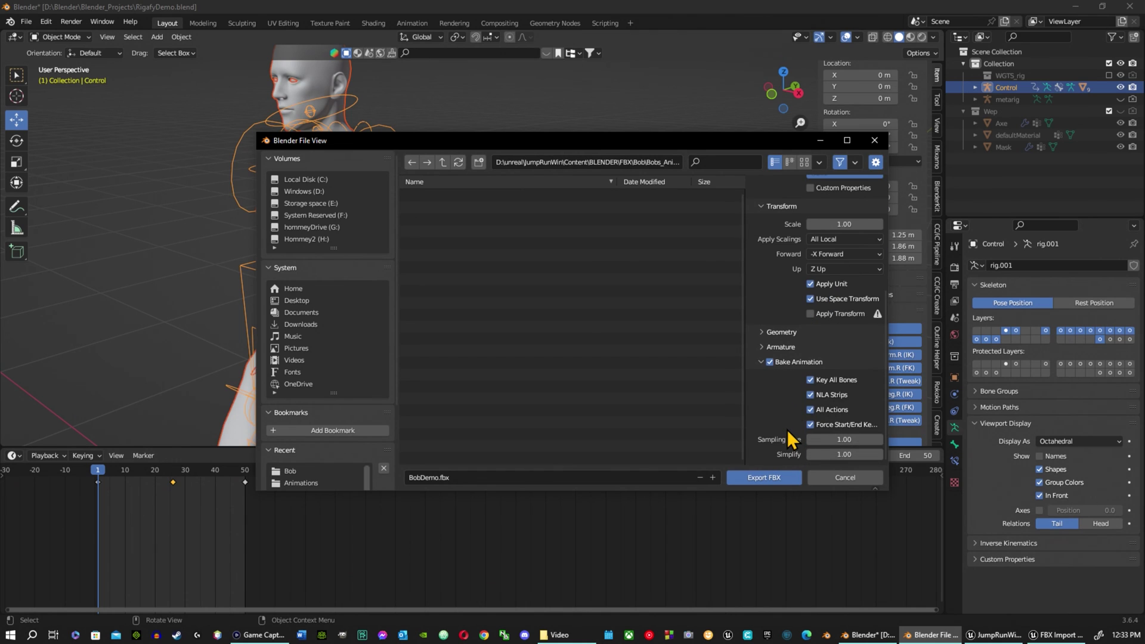
click(810, 394)
click(809, 410)
scroll(823, 406, up, 4)
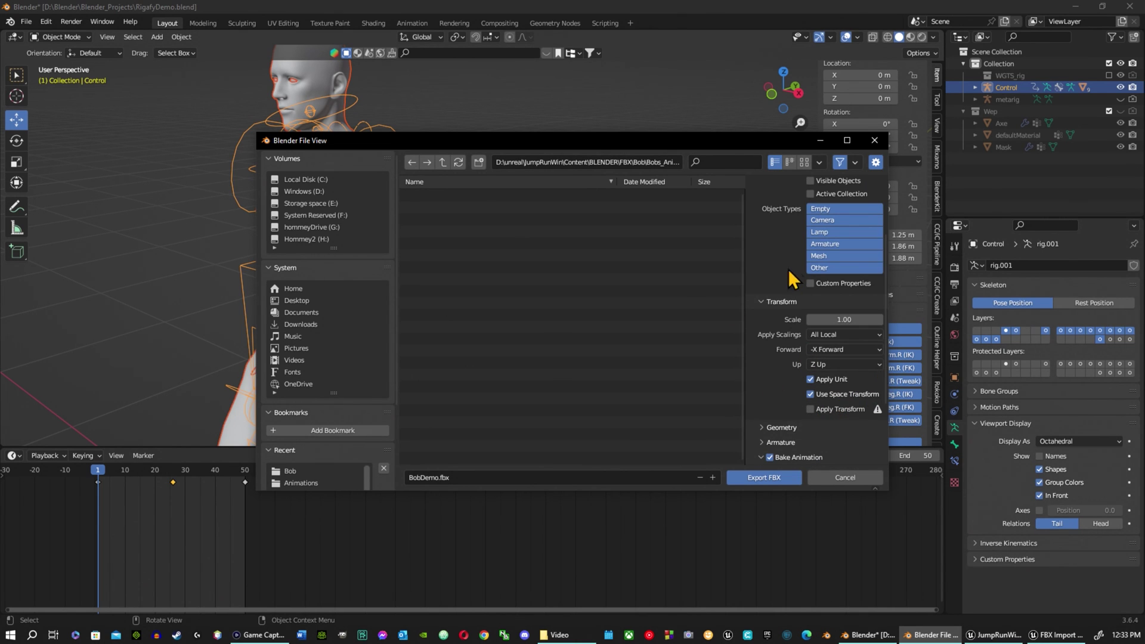
scroll(799, 397, down, 2)
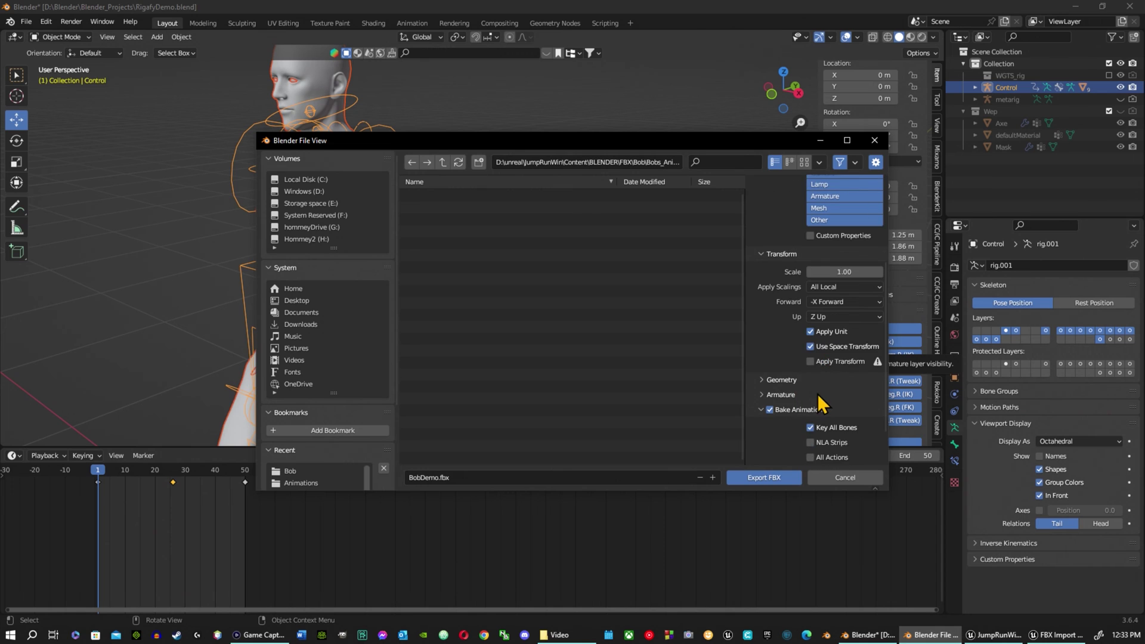
scroll(818, 396, up, 4)
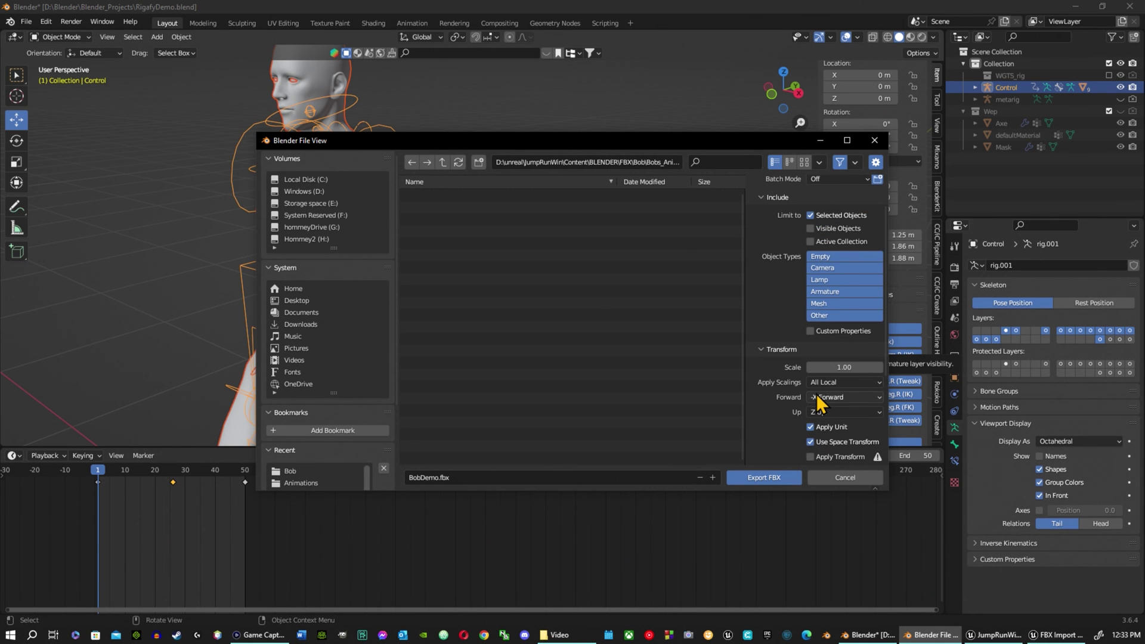
click(769, 478)
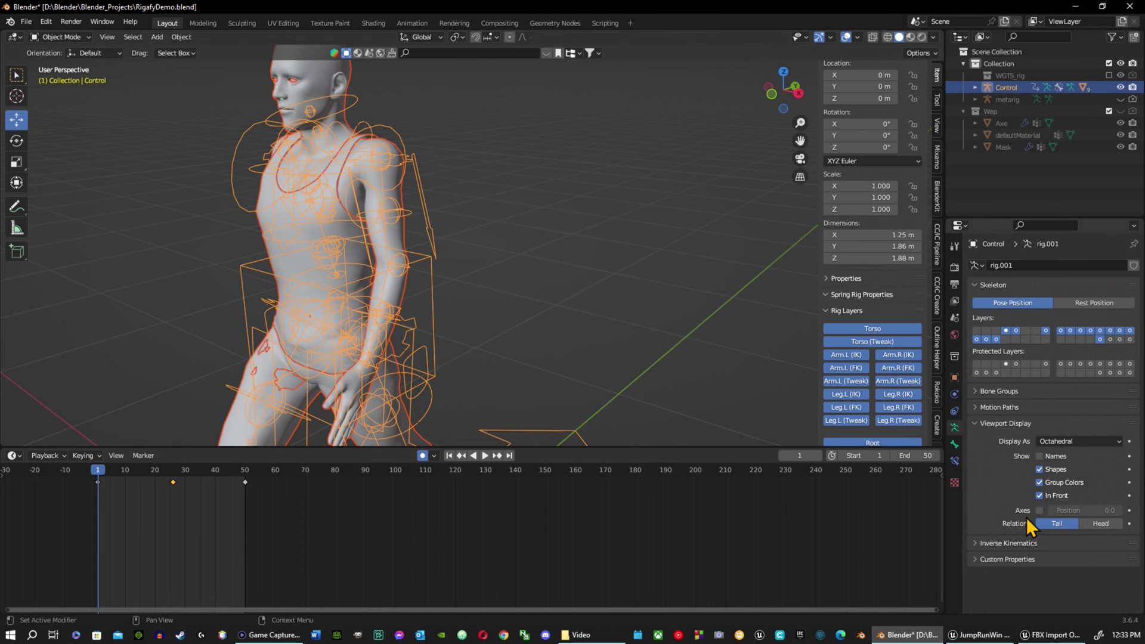
Step: Minimize Blender and accept the BobDemo FBX Import Options in Unreal with Import All
click(1082, 8)
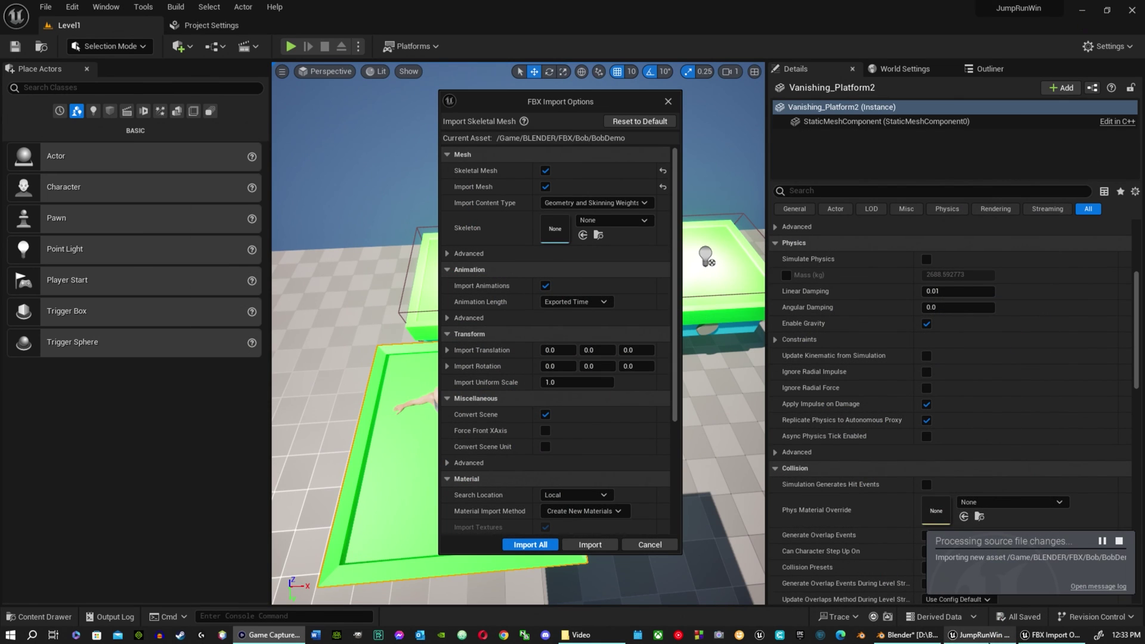
mouse_move(981, 640)
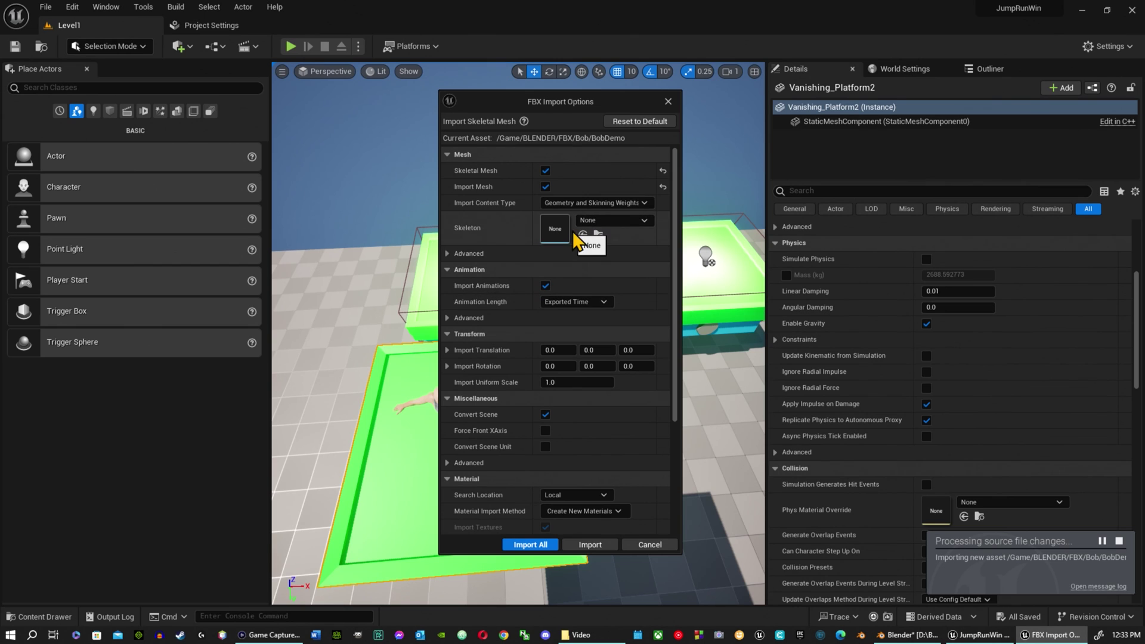
scroll(608, 378, down, 5)
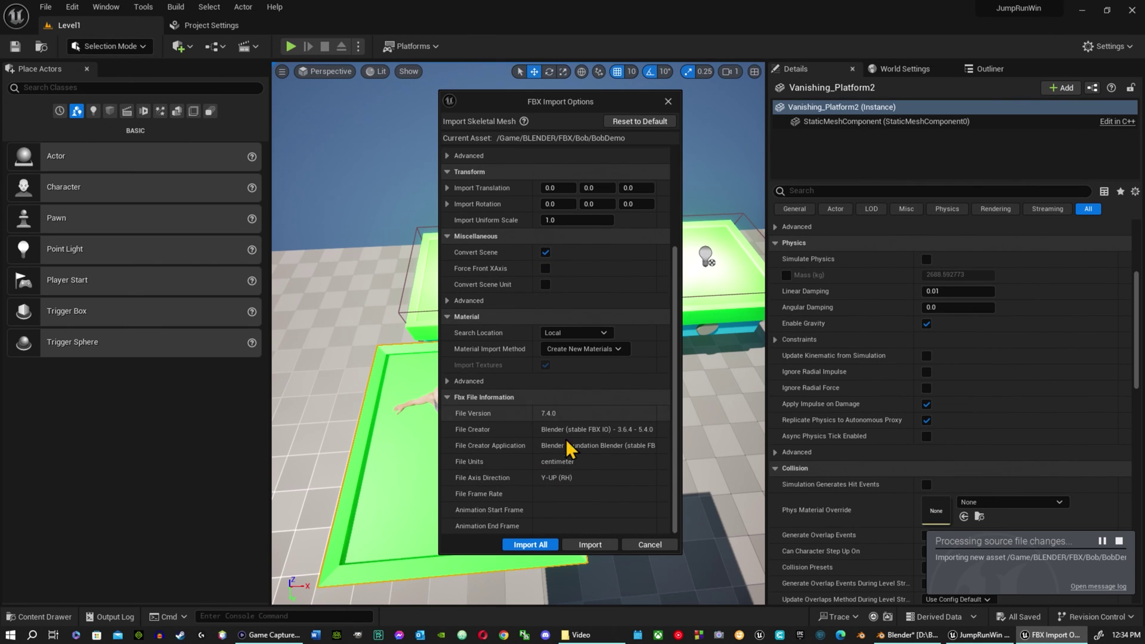
click(534, 545)
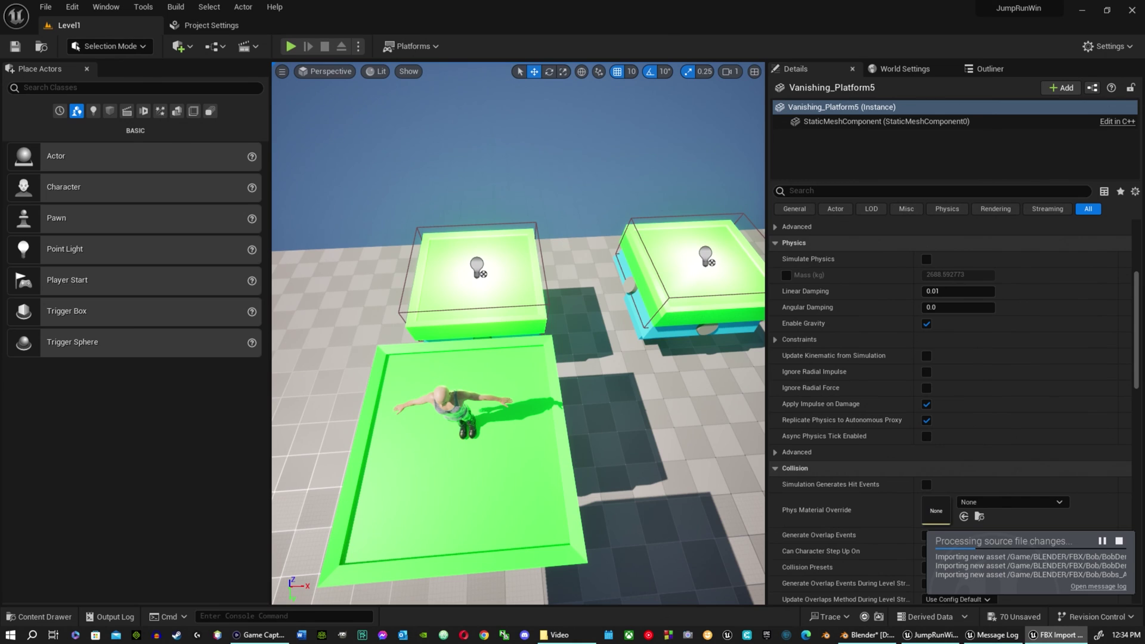
Step: Import the Bobs_Animation BobDemo FBX using BobDemo_Skeleton, with Skeletal Mesh unchecked
drag(1117, 191, 550, 117)
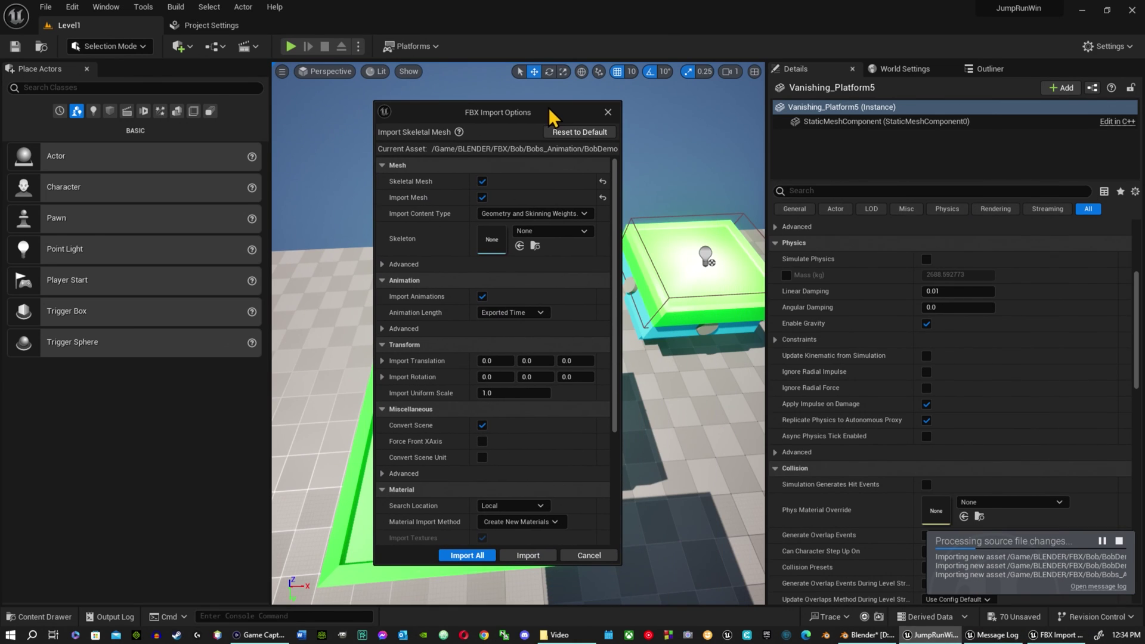
click(584, 232)
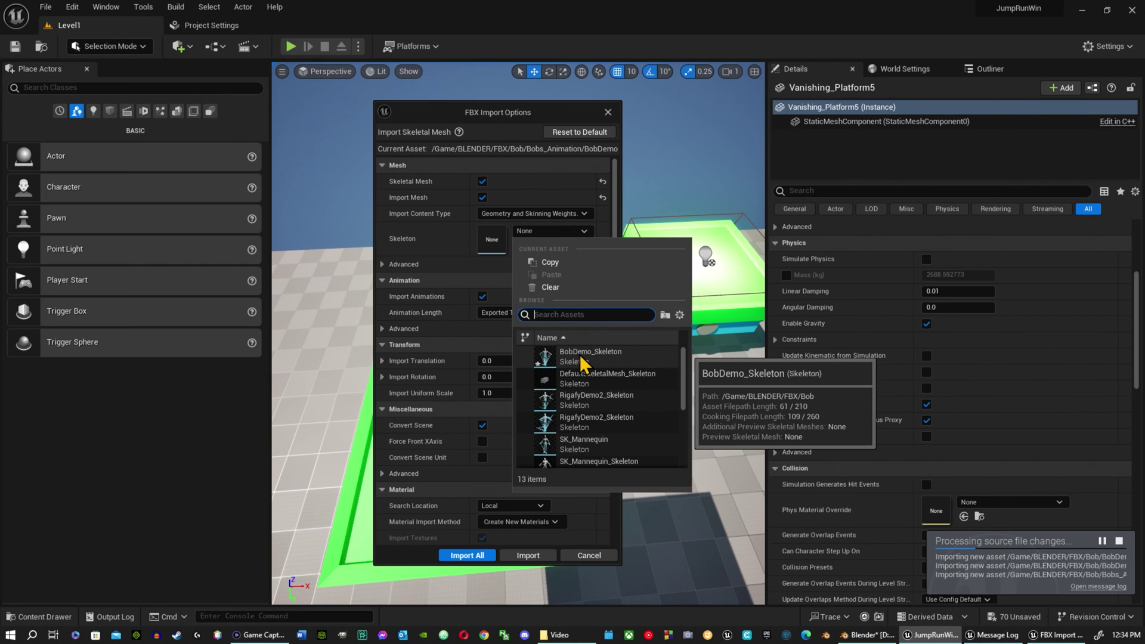
click(584, 358)
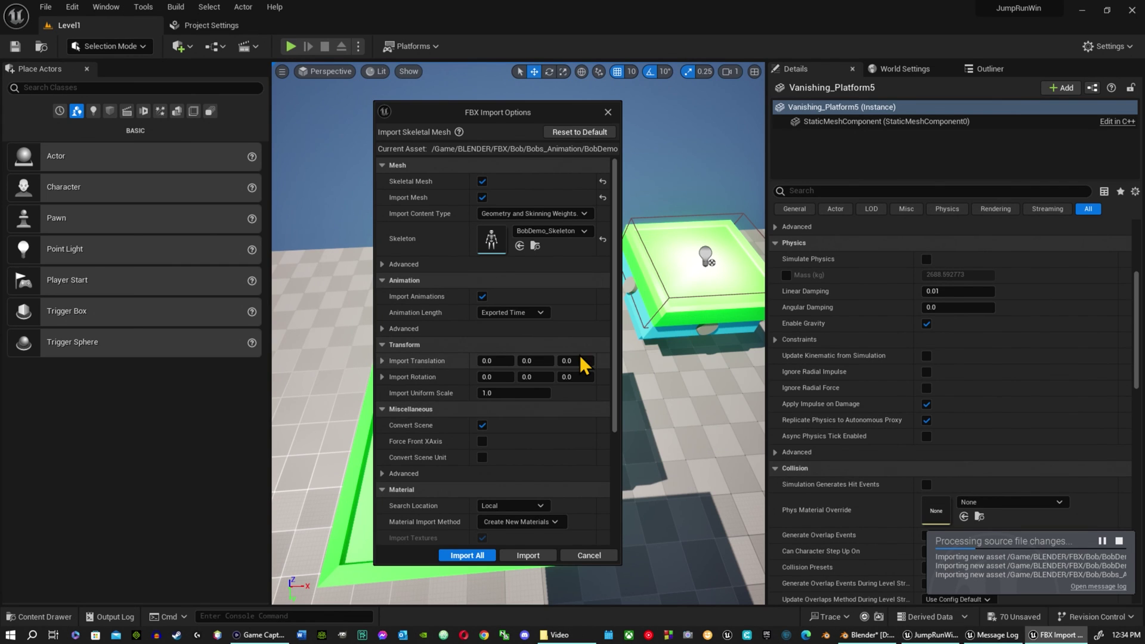
scroll(540, 363, down, 5)
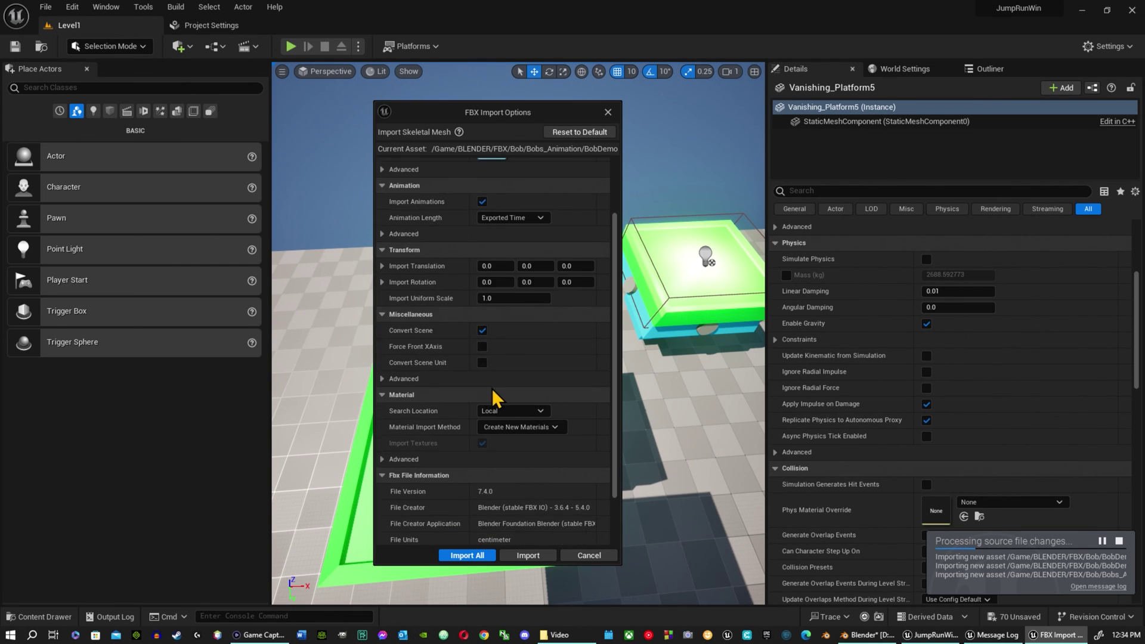
scroll(513, 388, up, 5)
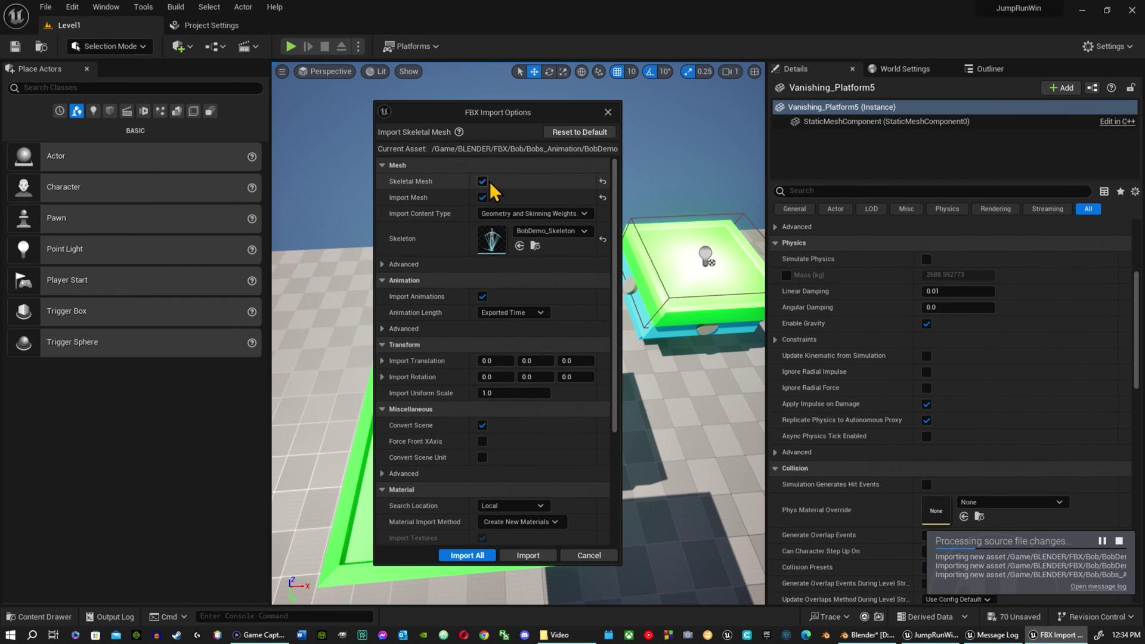
click(483, 181)
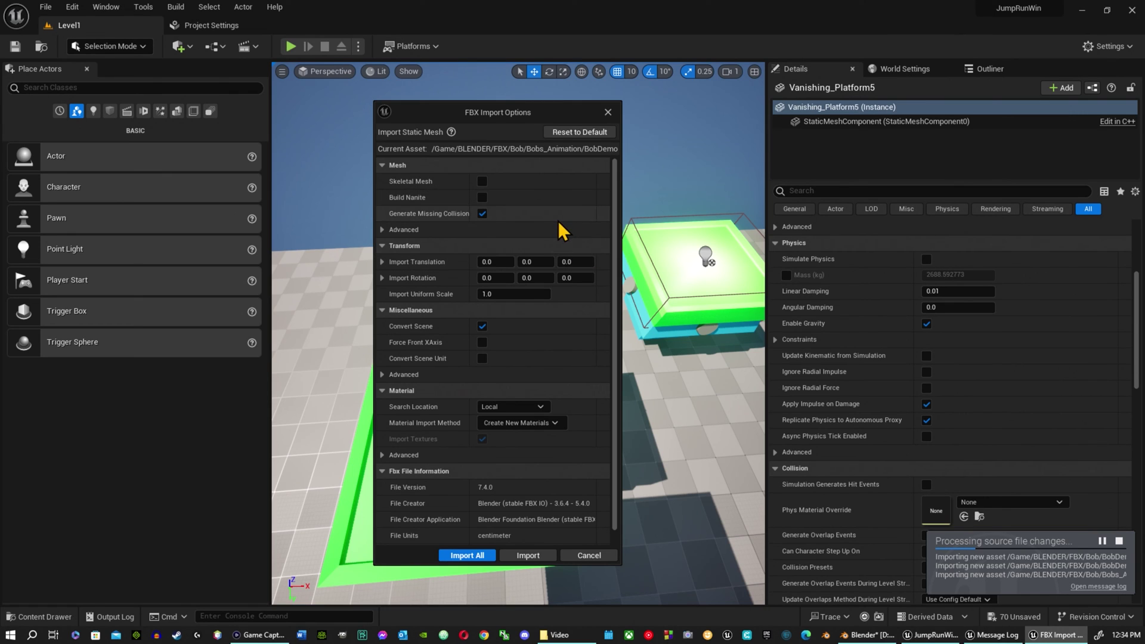
scroll(559, 223, down, 1)
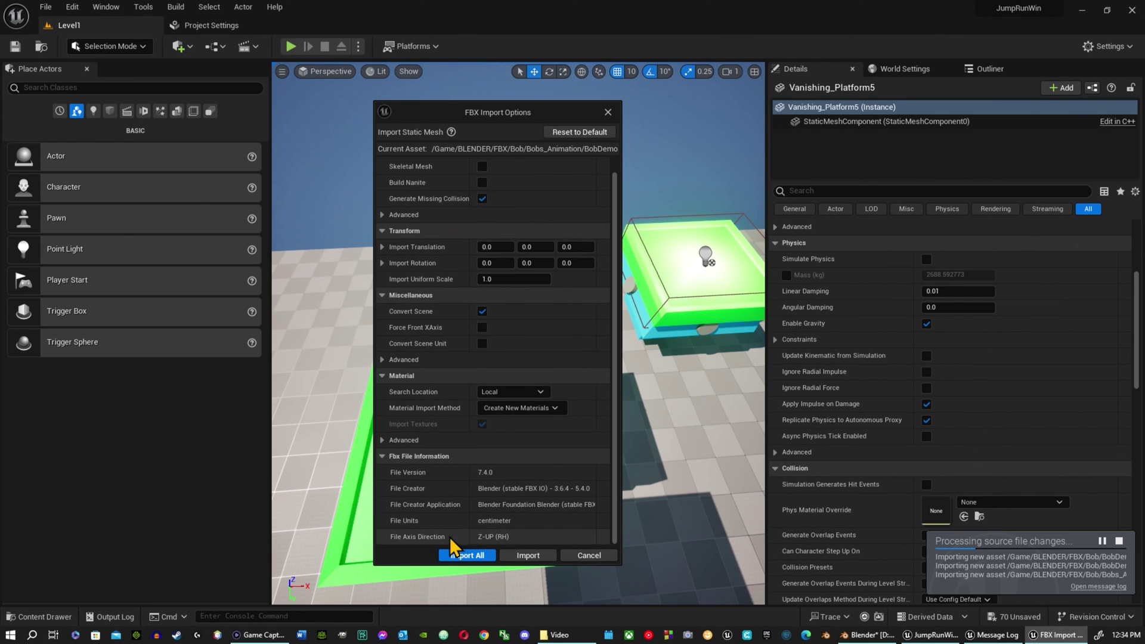
click(475, 555)
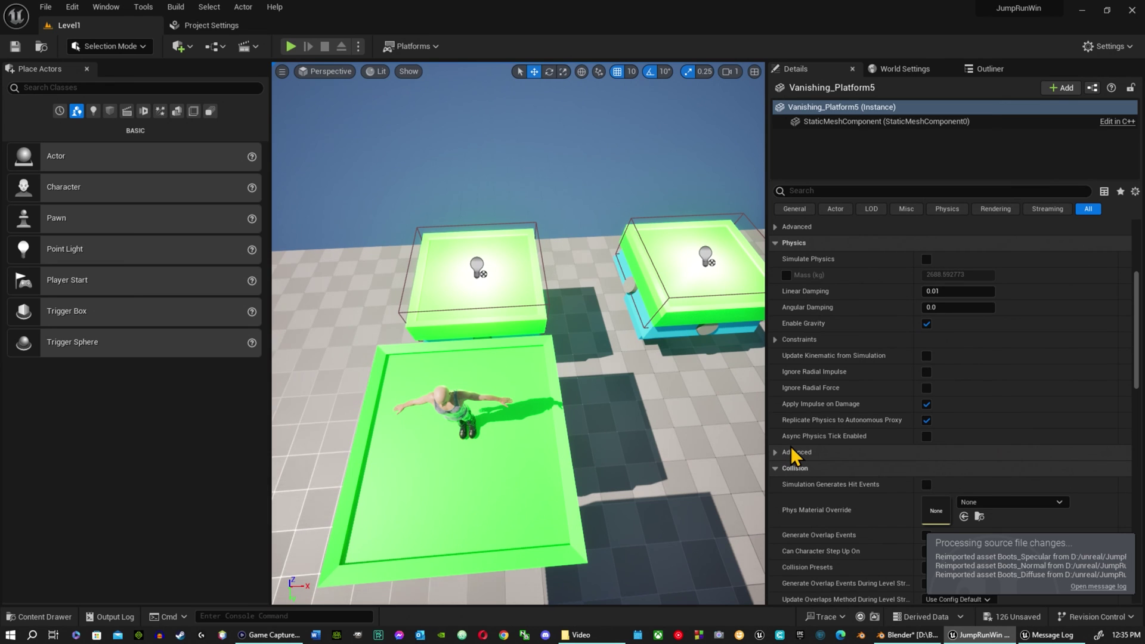
Step: Open the Content Drawer and select the materials range, undoing a mistaken drag onto Mat
click(29, 617)
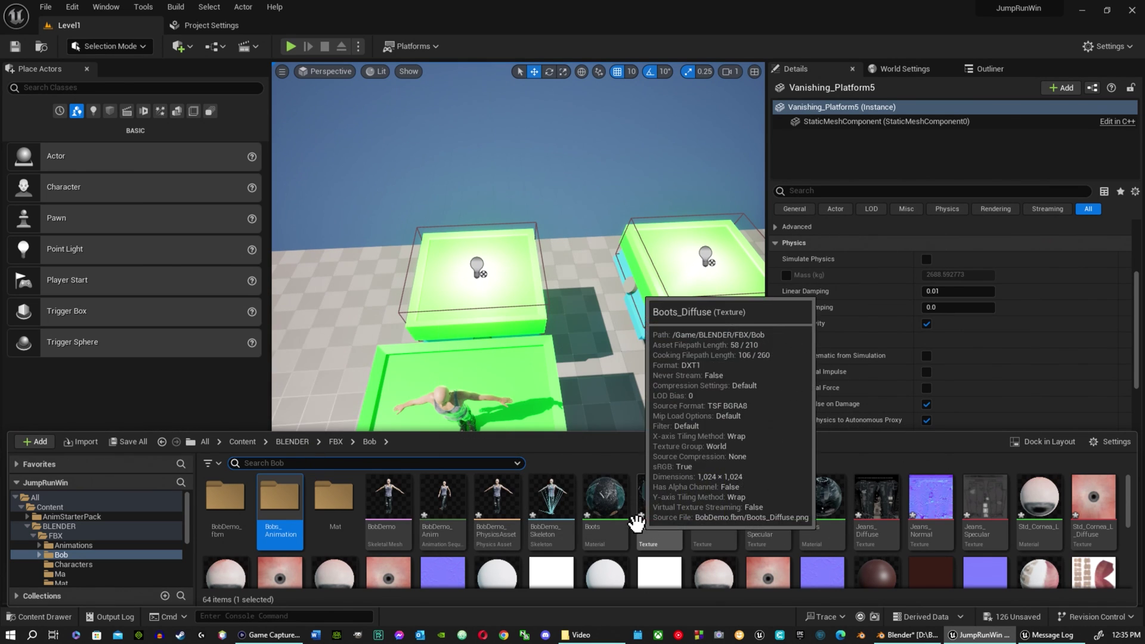
scroll(602, 509, down, 5)
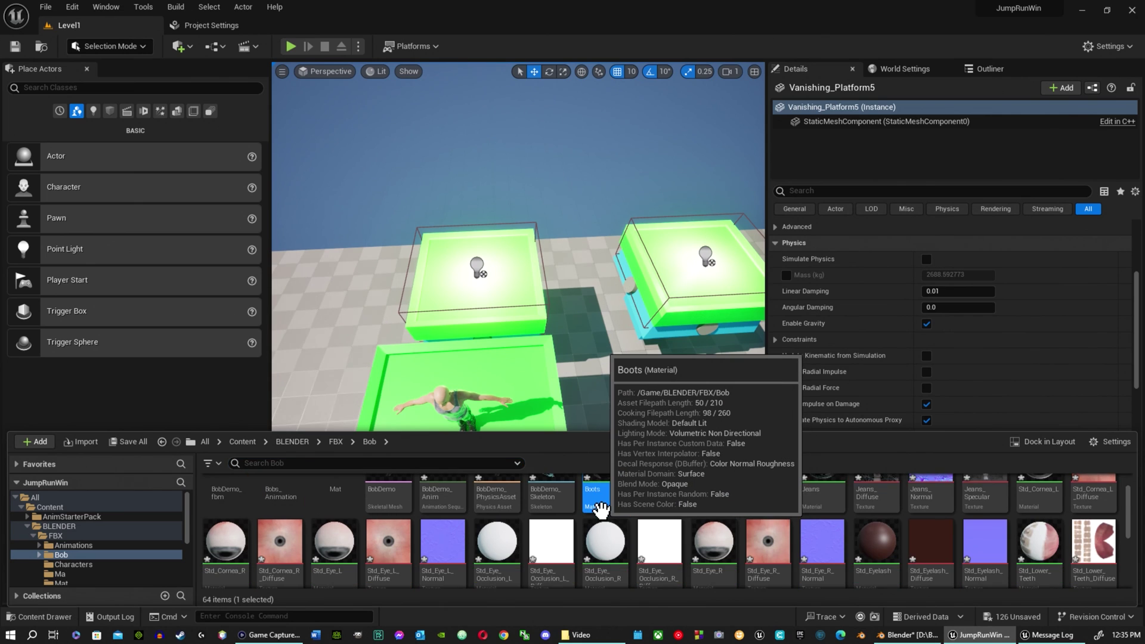
scroll(595, 504, down, 2)
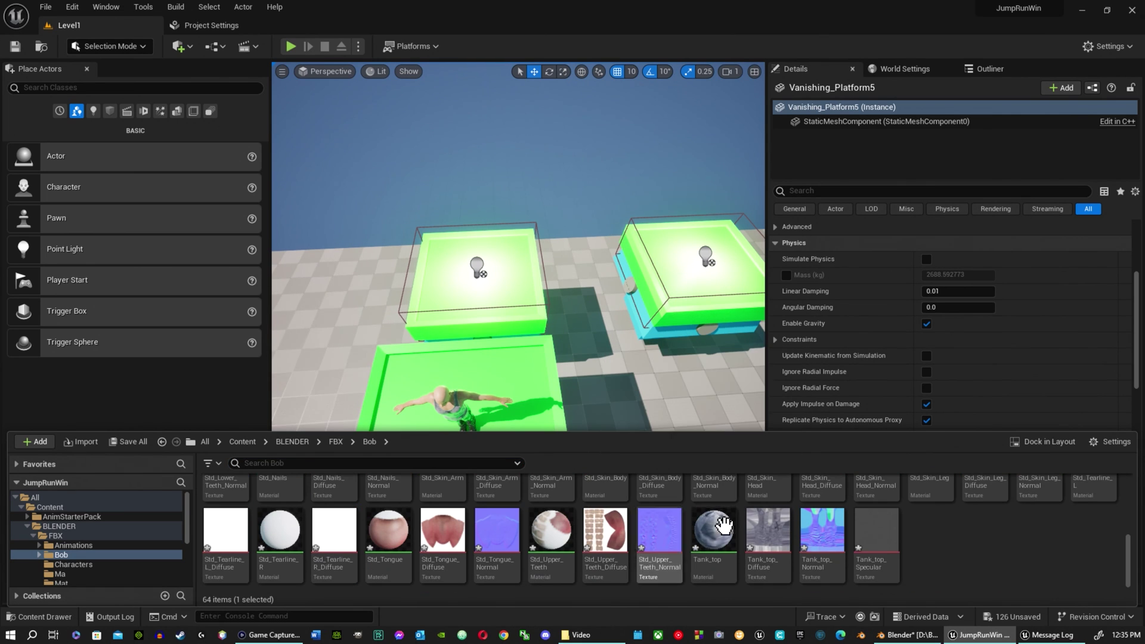
shift+click(876, 543)
scroll(712, 539, up, 3)
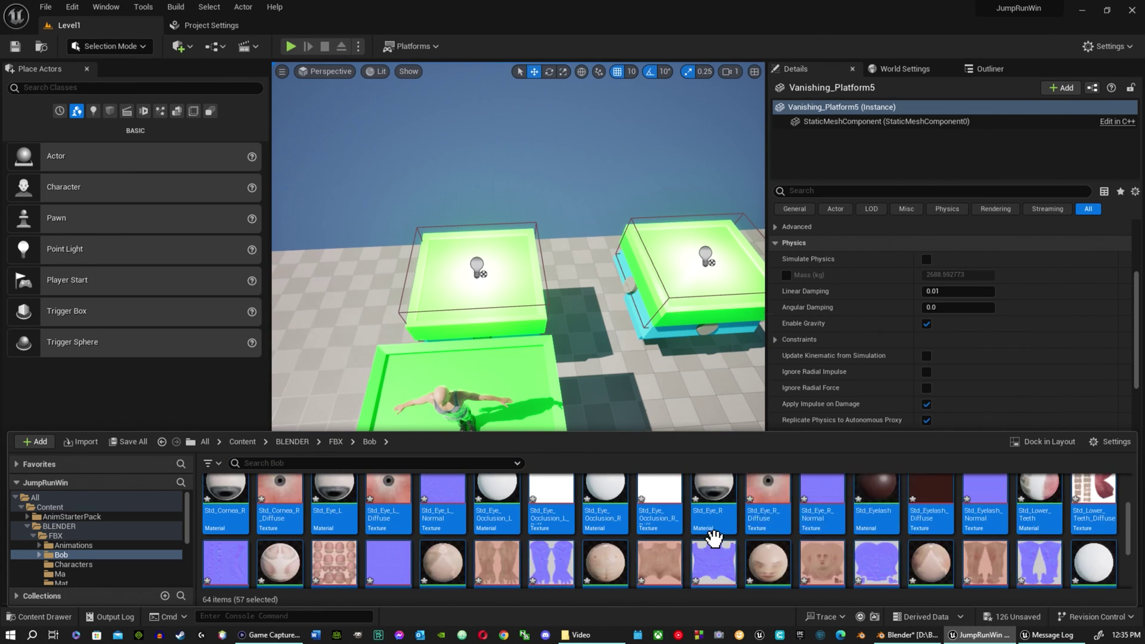
scroll(712, 539, up, 5)
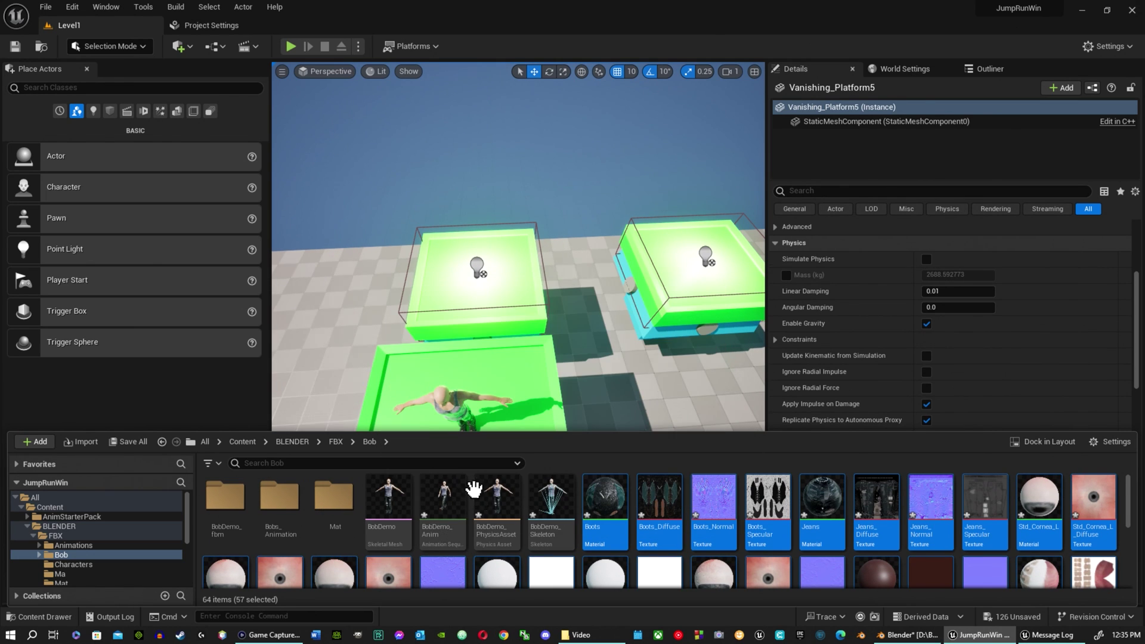
mouse_move(489, 503)
mouse_down()
mouse_move(362, 489)
mouse_move(334, 504)
mouse_move(490, 482)
mouse_move(494, 514)
mouse_up()
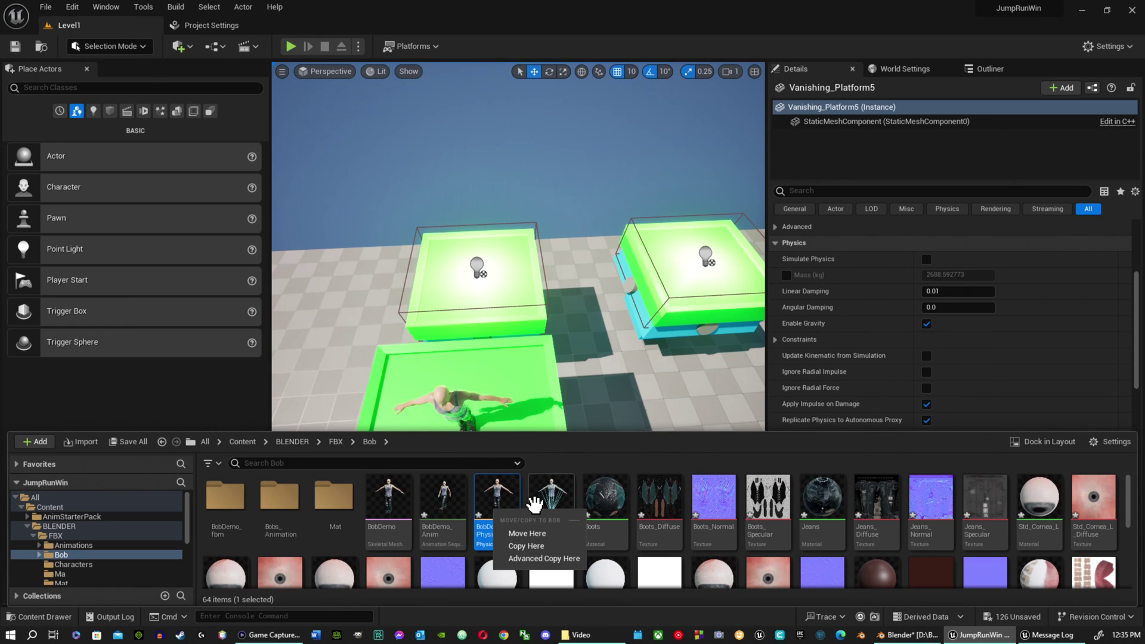
key(ctrl+z)
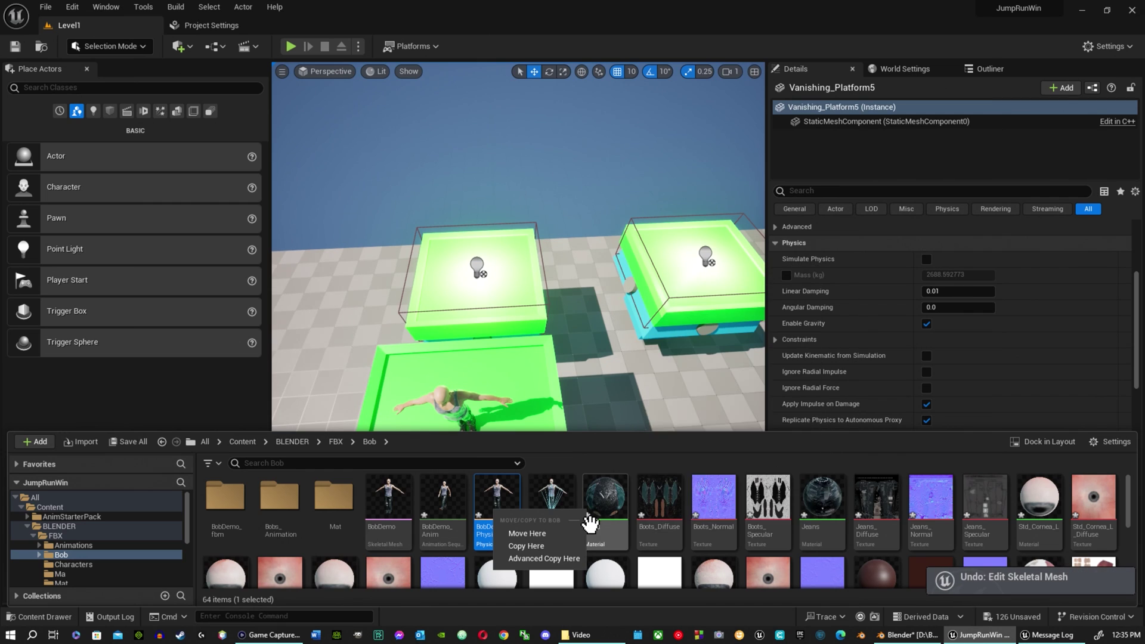
Step: Select Boots through Tank_top_Specular and move all 57 assets into the Mat folder
click(597, 517)
click(551, 507)
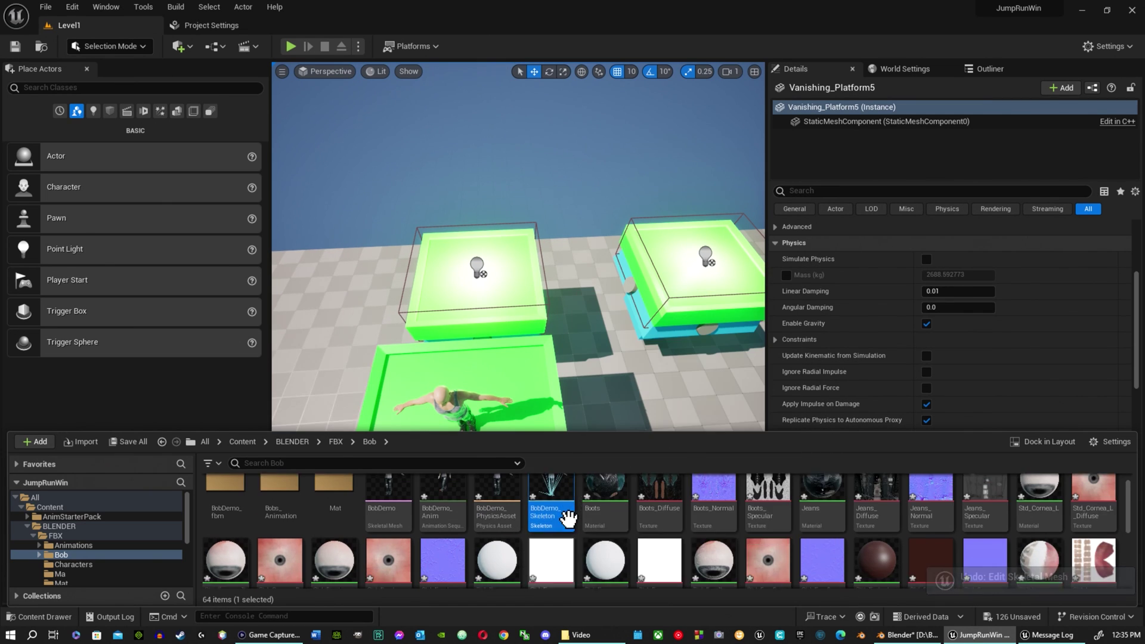
scroll(601, 516, down, 5)
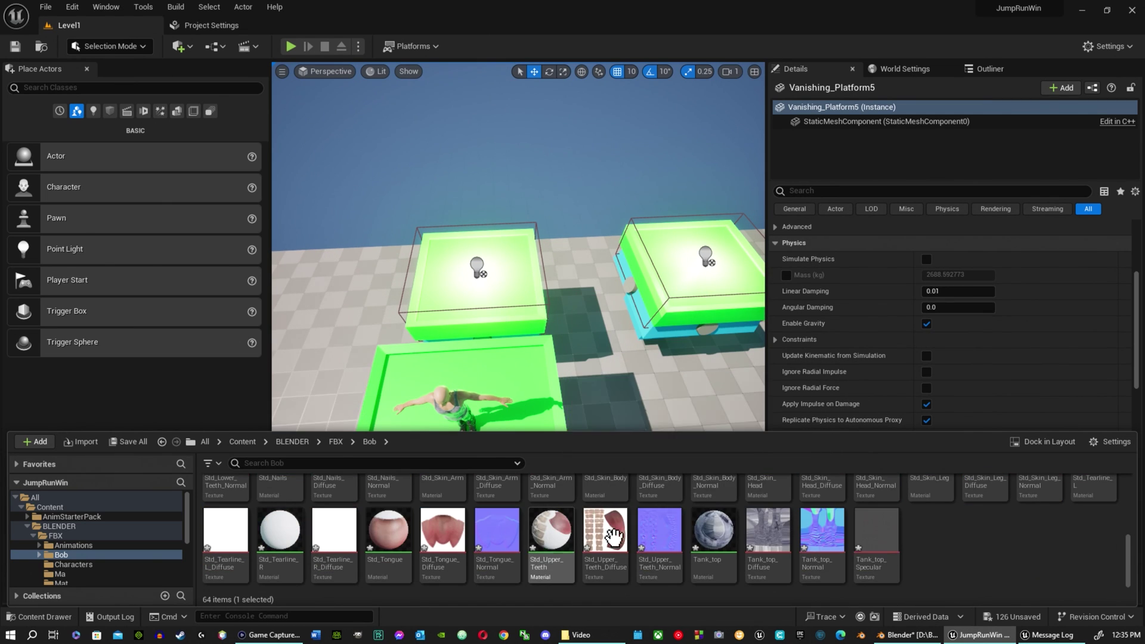
mouse_move(880, 540)
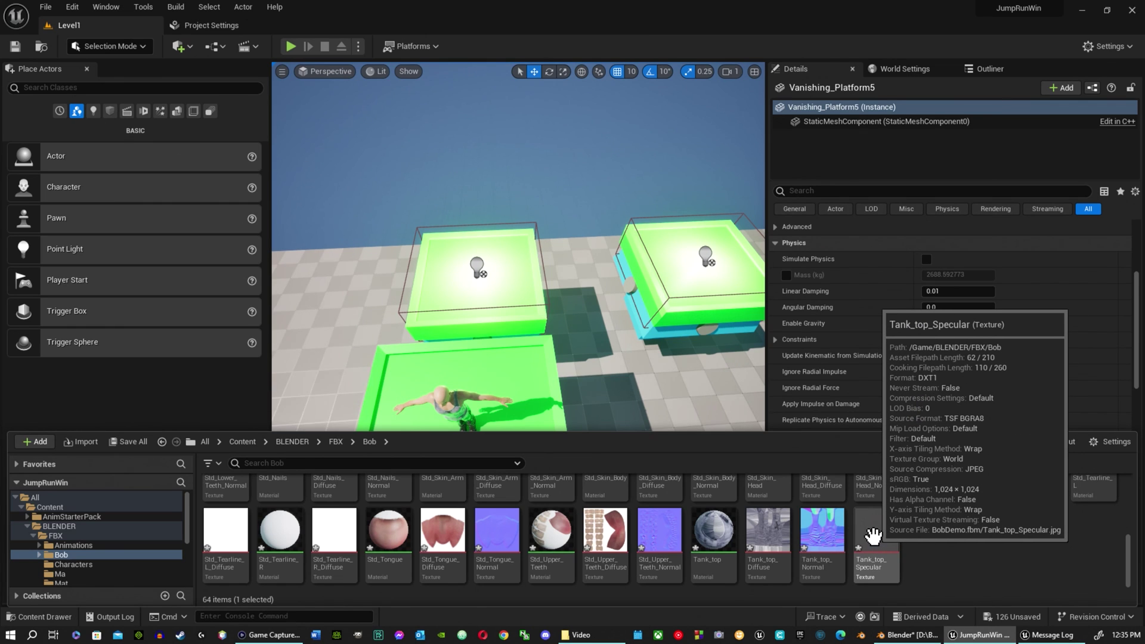
shift+click(872, 537)
scroll(428, 513, up, 5)
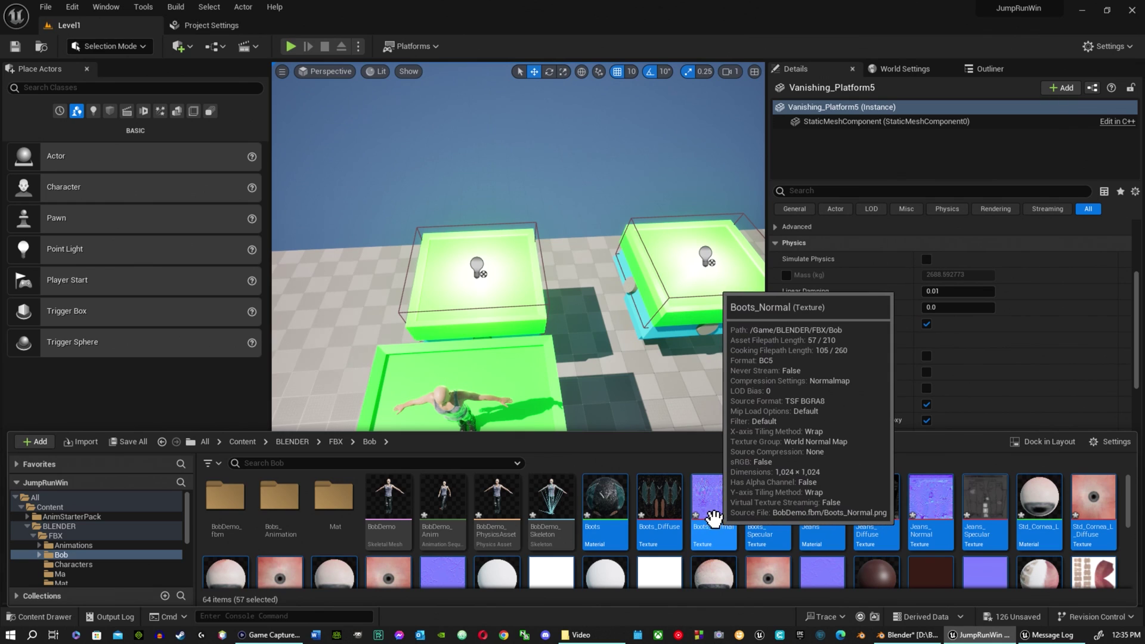
drag(710, 519, 336, 511)
click(372, 523)
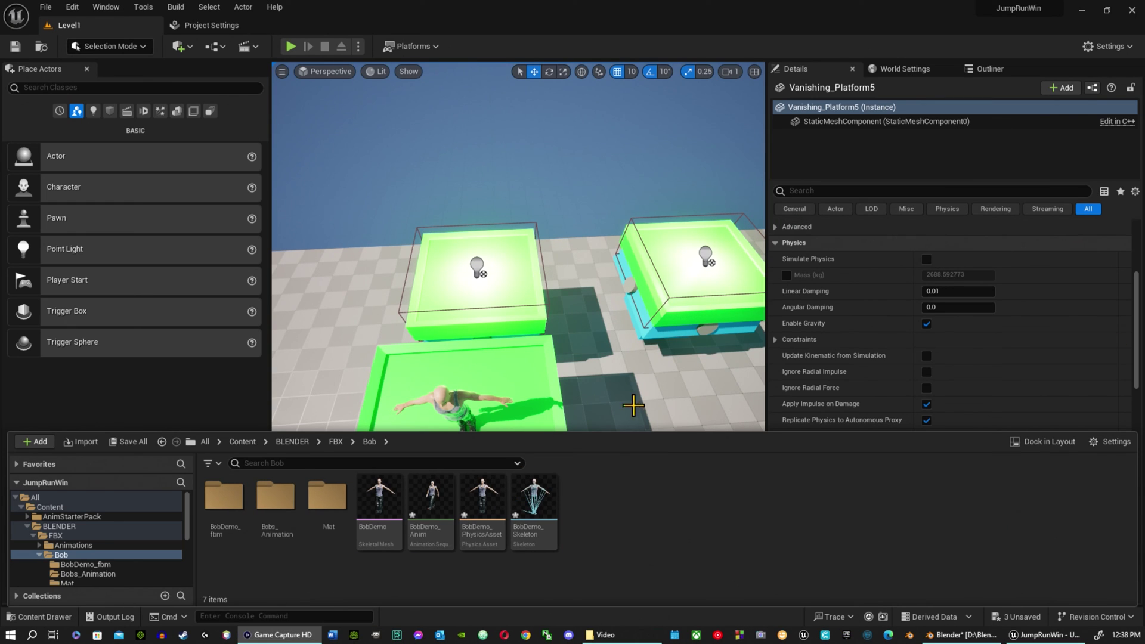
Step: Check the Mat folder's contents, then return to the Bob folder
click(328, 501)
double_click(327, 501)
scroll(513, 516, down, 3)
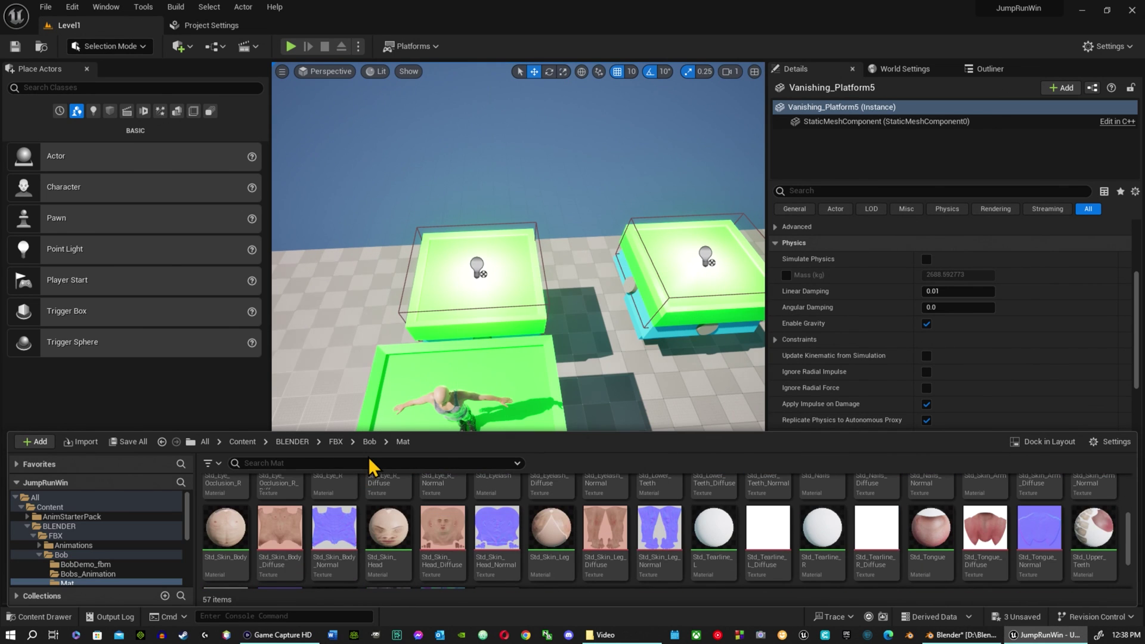
click(370, 443)
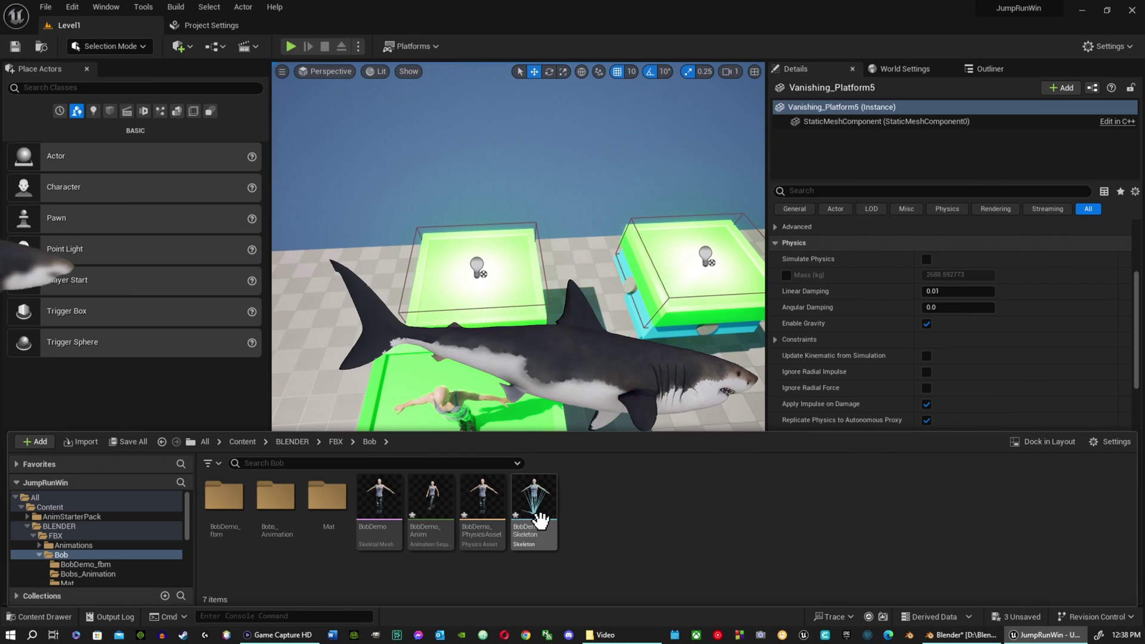
Step: Open BobDemo_Anim in the animation editor to preview the Bob character playing it
double_click(440, 514)
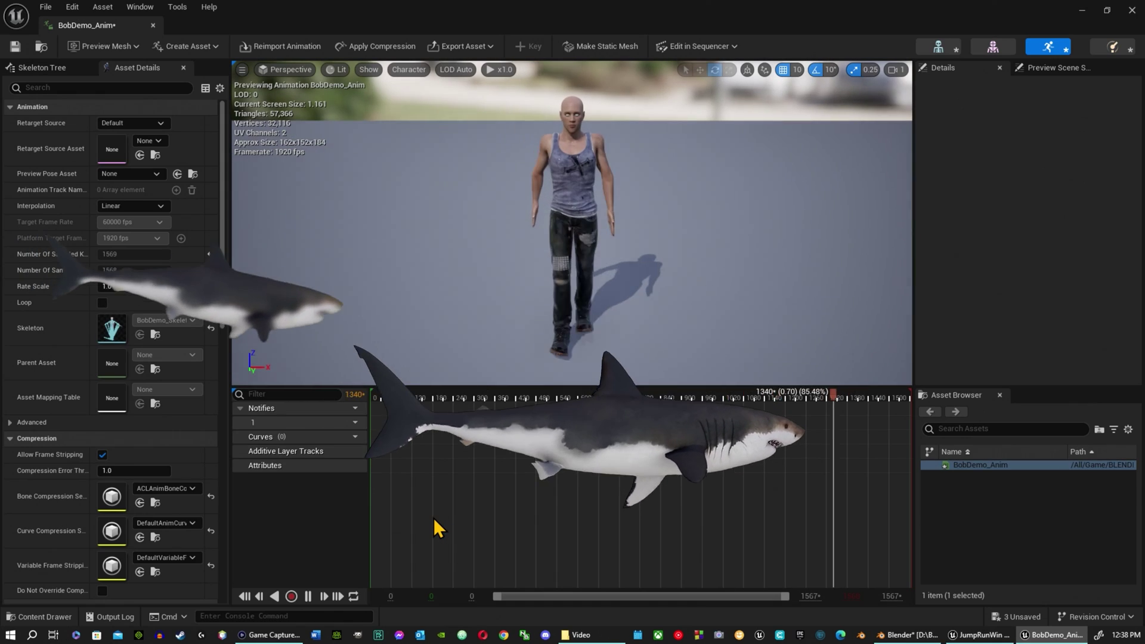